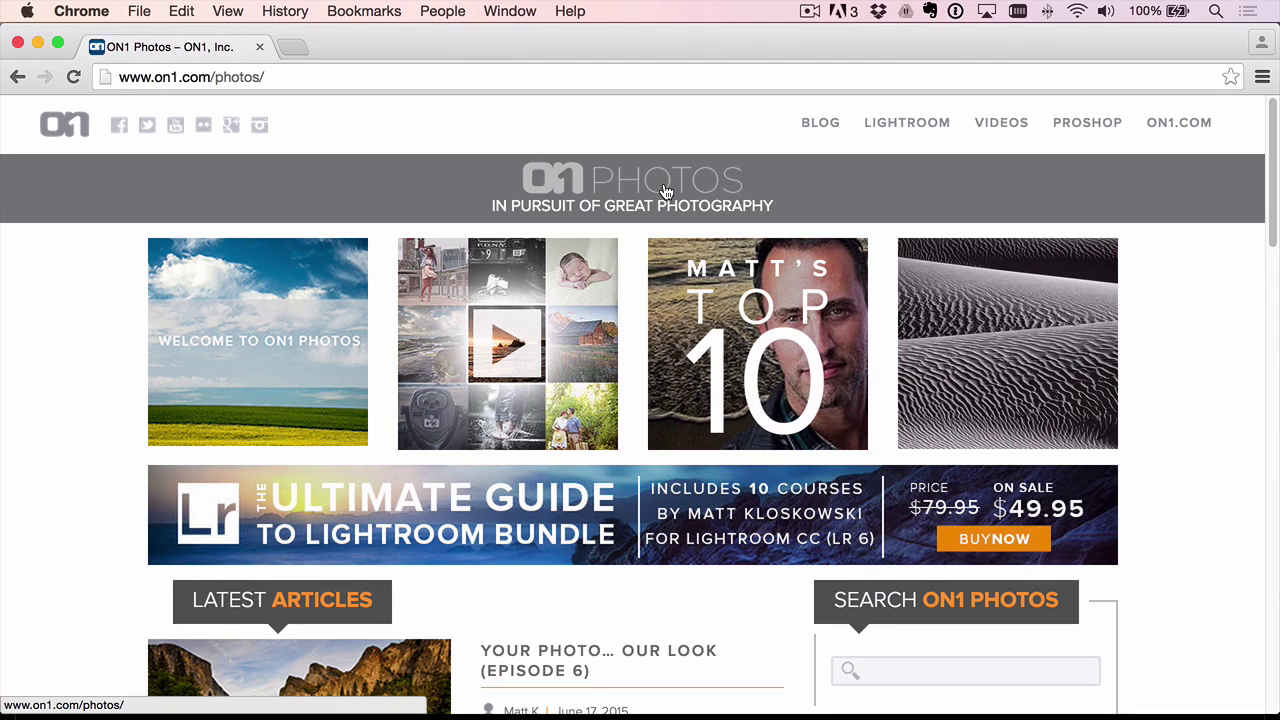
Step: Switch to Lightroom and open the lightning photo Lightning-1.cr2 in Perfect Effects 9 Suite
{"action": "mouse_move", "coordinate": [990, 132]}
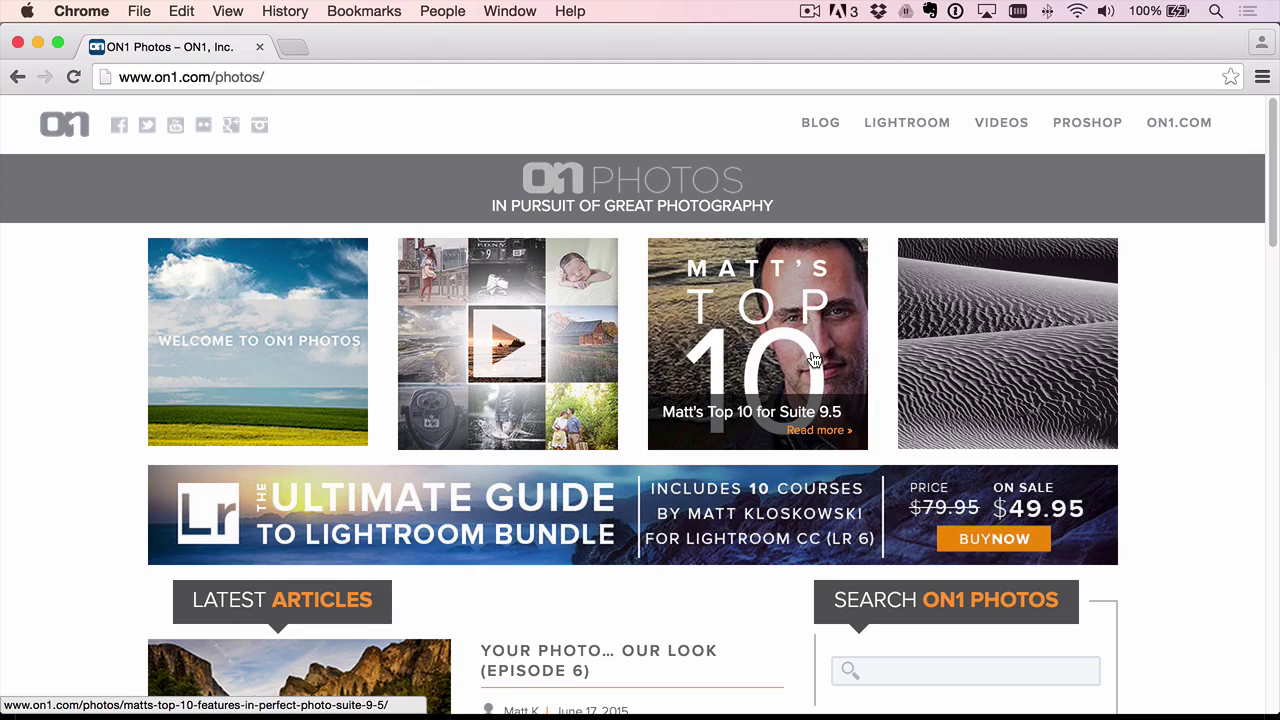
{"action": "key", "text": "super+Tab"}
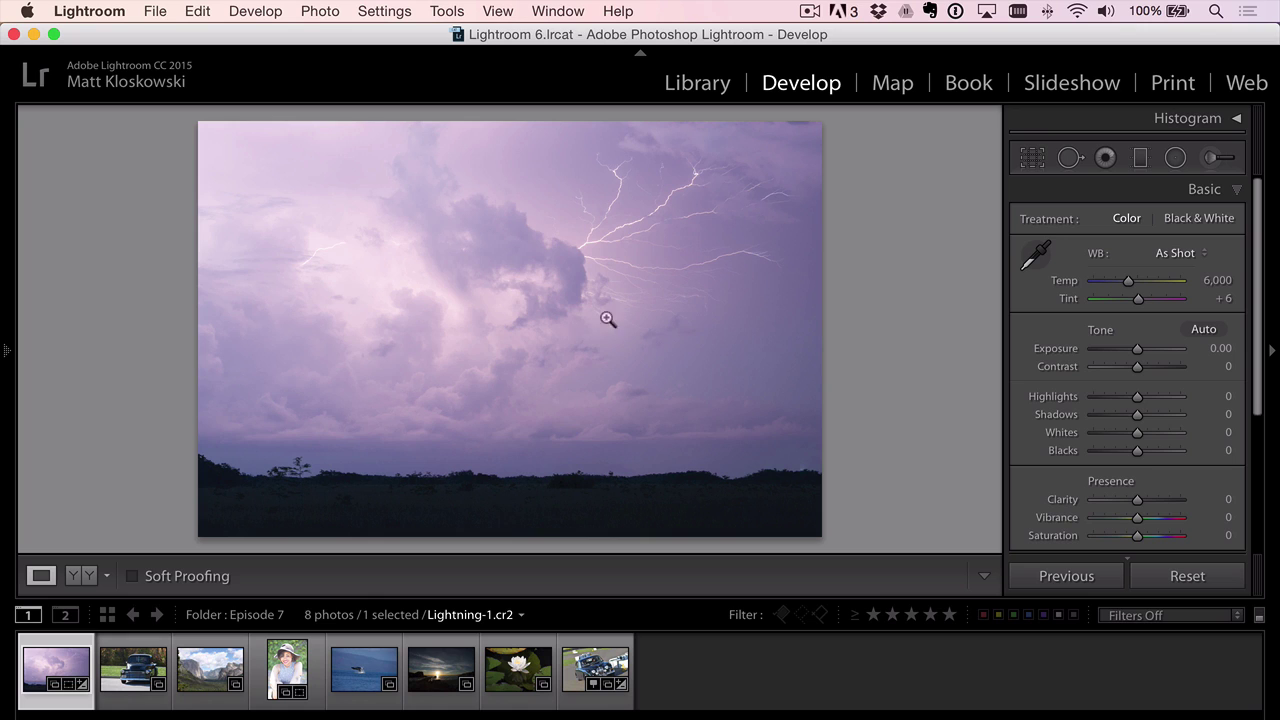
{"action": "left_click", "coordinate": [319, 11]}
{"action": "mouse_move", "coordinate": [348, 118]}
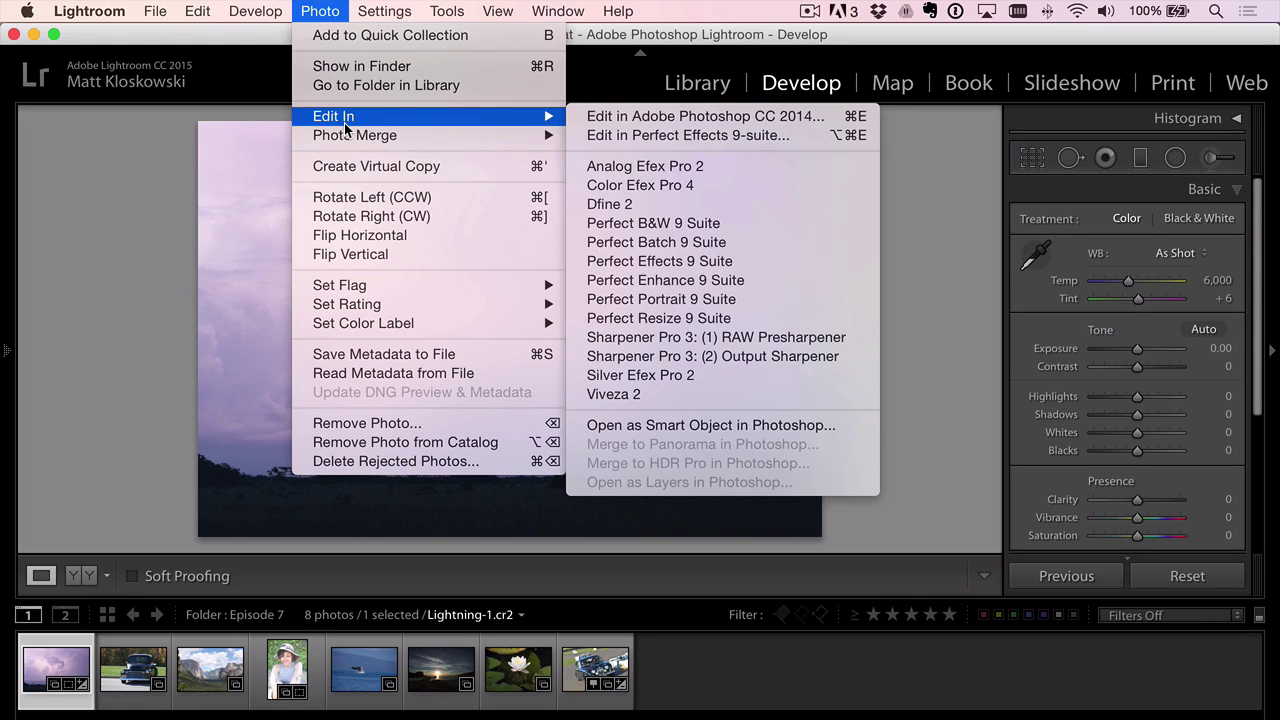
{"action": "left_click", "coordinate": [626, 283]}
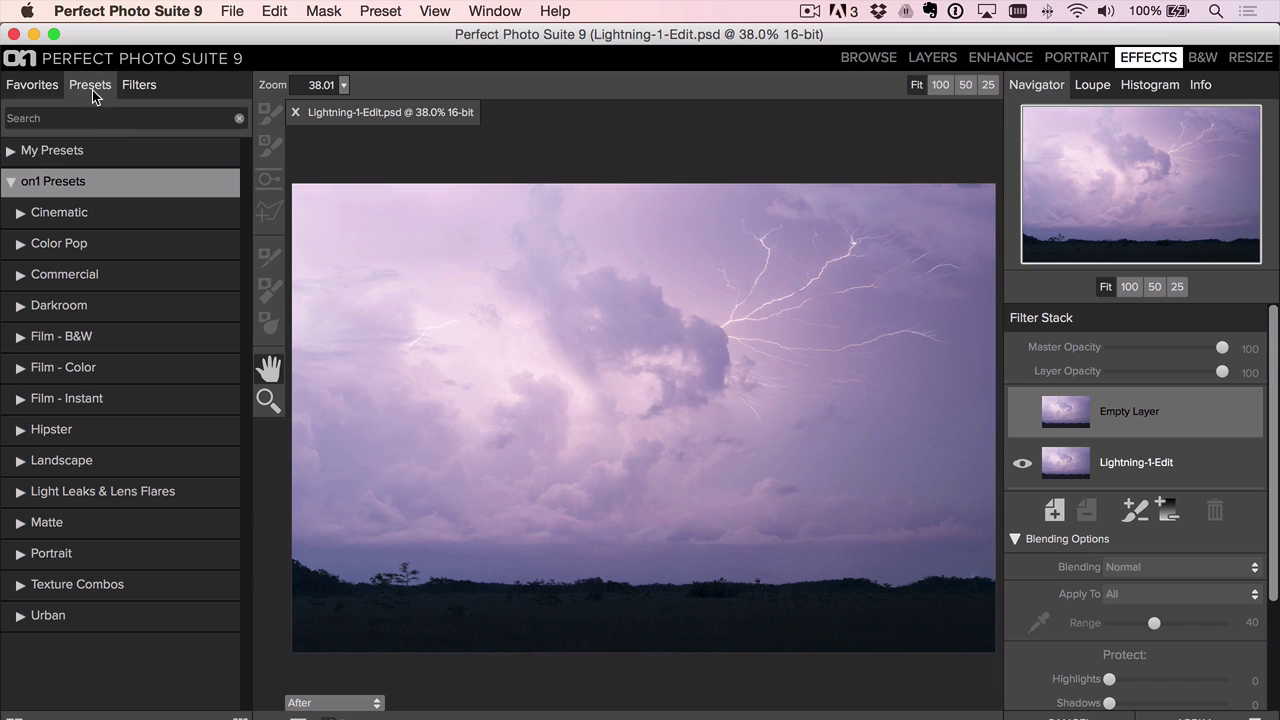
Step: Apply the Caution preset from the Urban category and set the Color Enhancer temperature to 24
{"action": "left_click", "coordinate": [80, 614]}
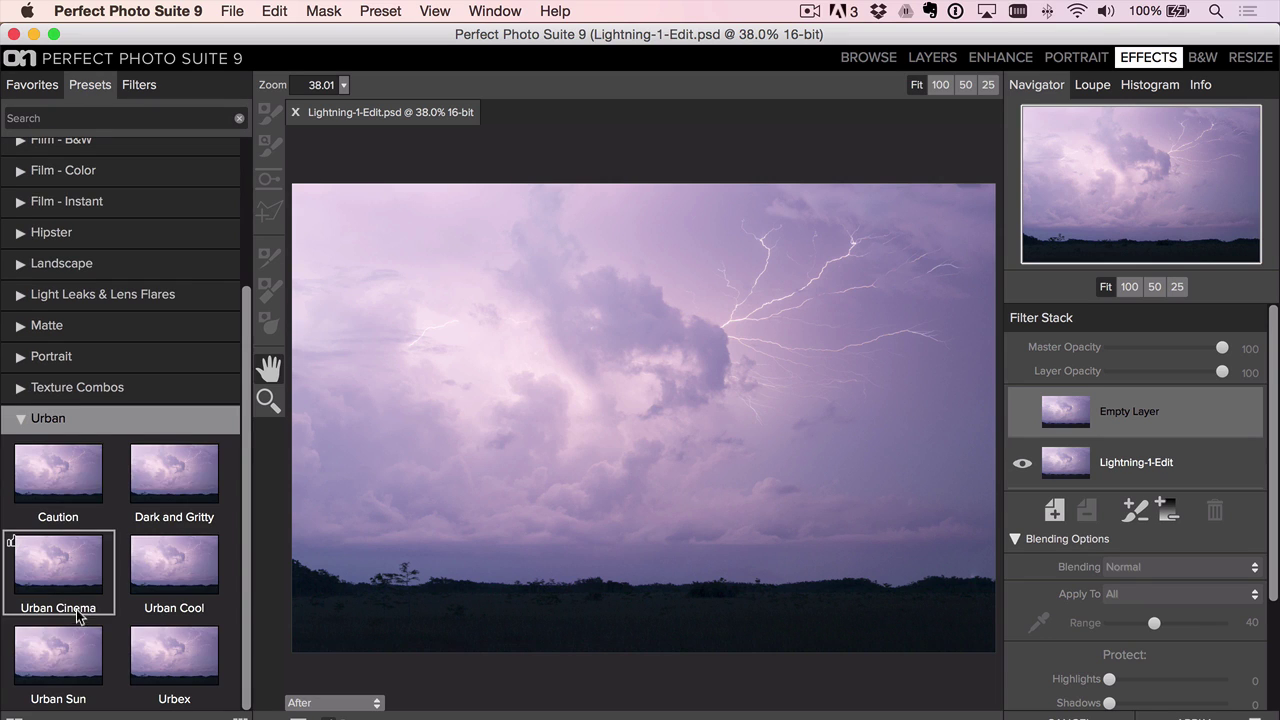
{"action": "left_click", "coordinate": [45, 488]}
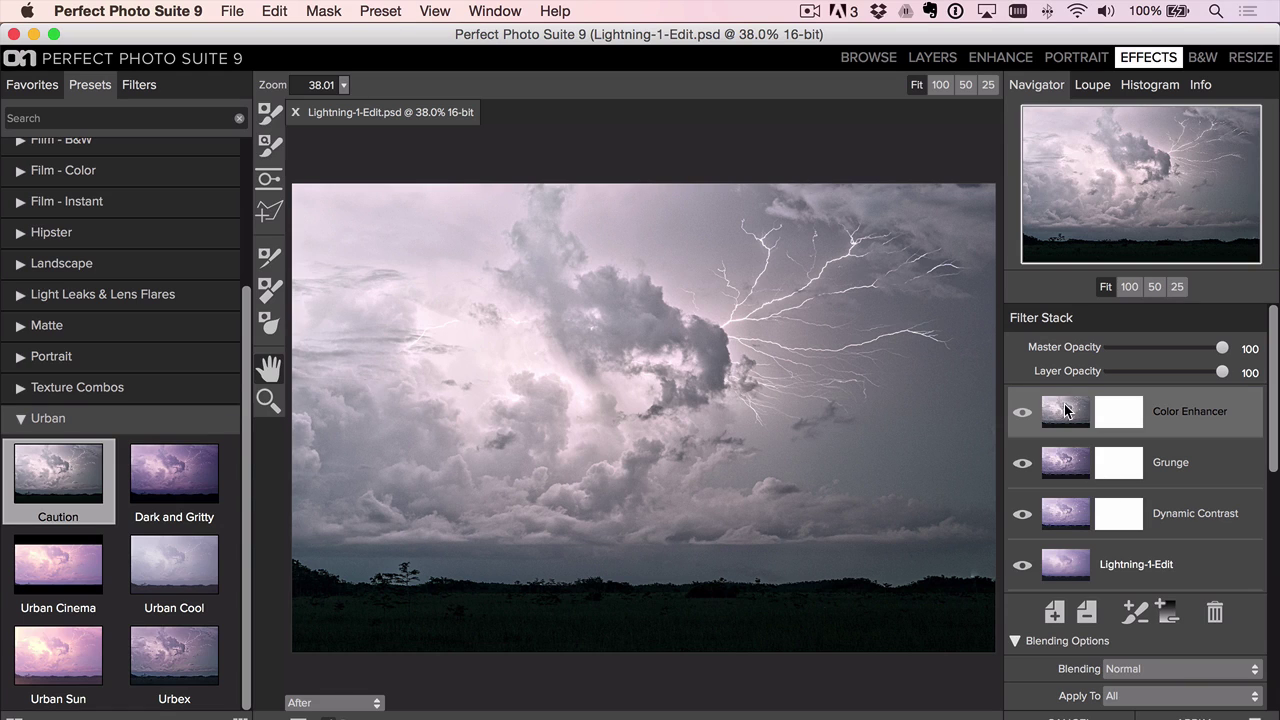
{"action": "scroll", "coordinate": [1065, 446], "scroll_direction": "down", "scroll_amount": 3}
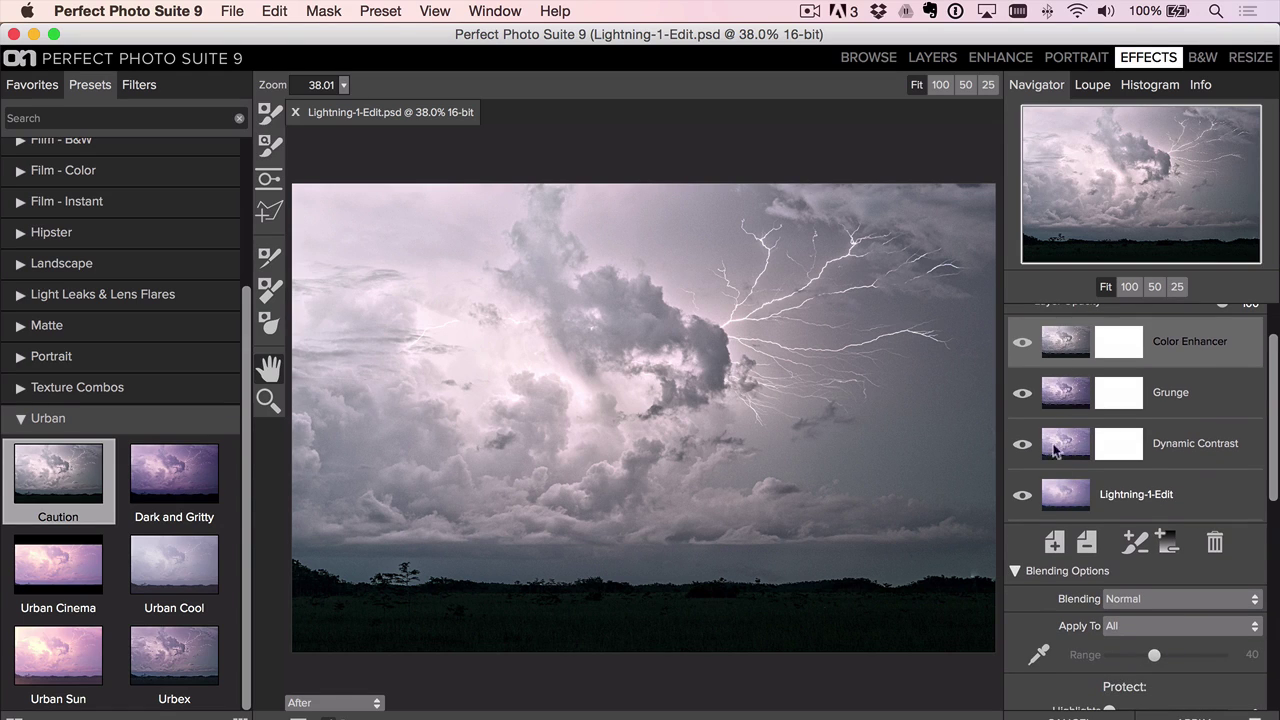
{"action": "scroll", "coordinate": [1062, 455], "scroll_direction": "down", "scroll_amount": 10}
{"action": "left_click", "coordinate": [1140, 487]}
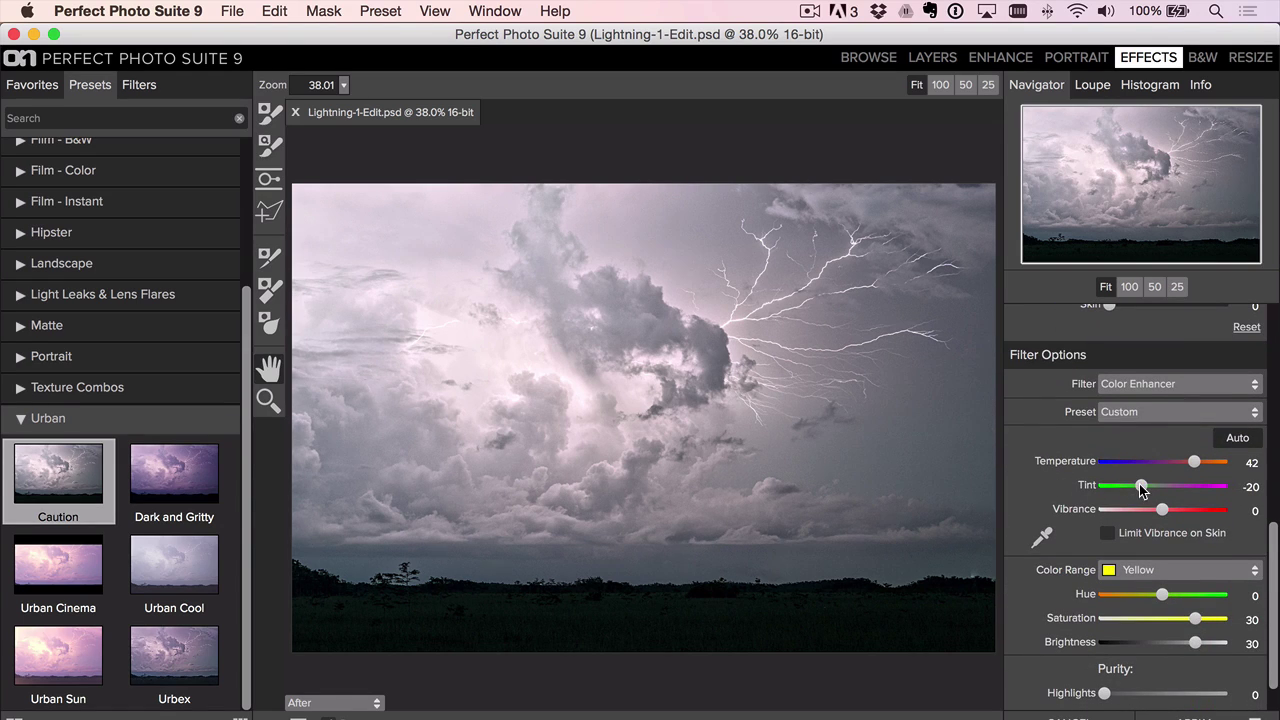
{"action": "left_click", "coordinate": [1185, 462]}
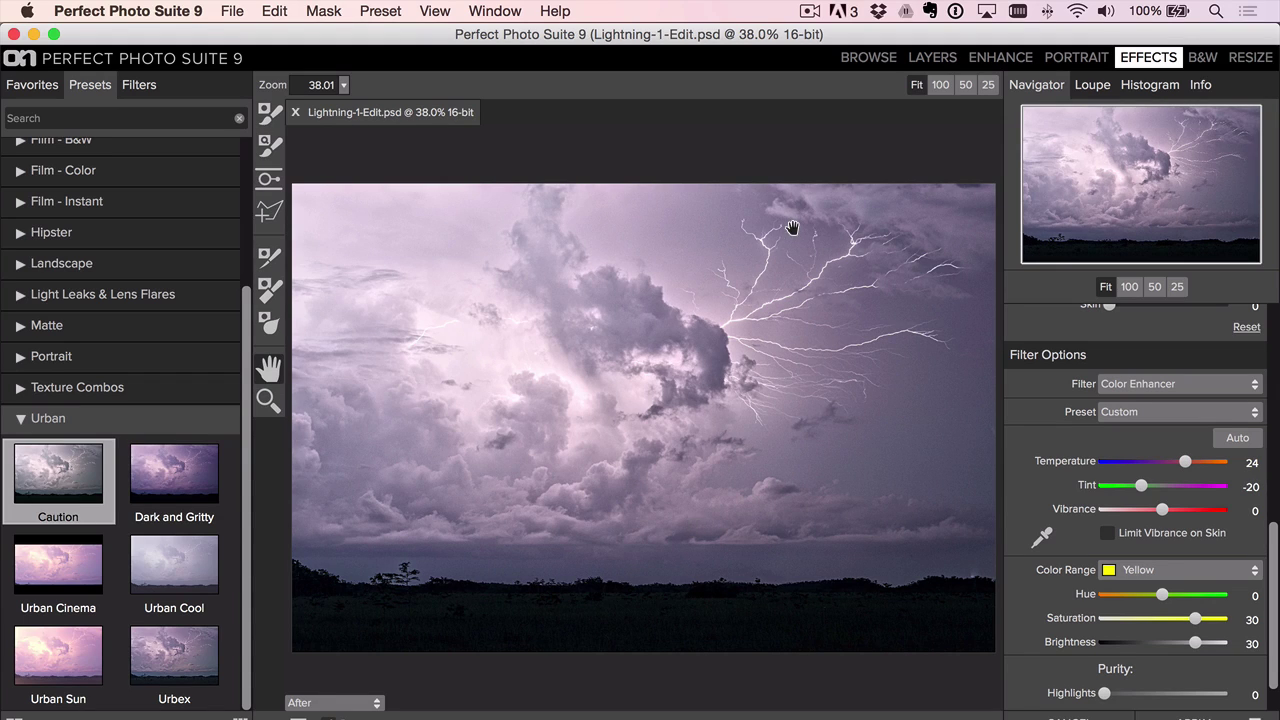
Step: Compare the edited lightning photo with its original in the effects preview and in Lightroom
{"action": "key", "text": "backslash"}
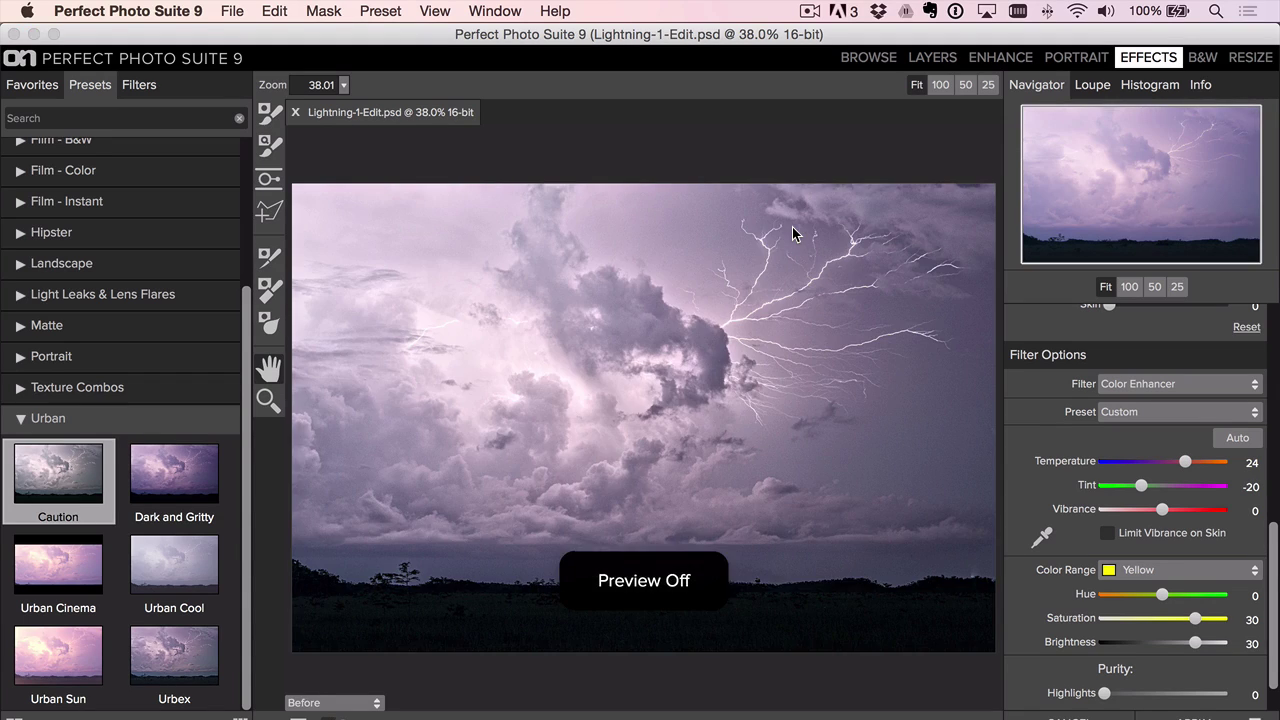
{"action": "key", "text": "backslash"}
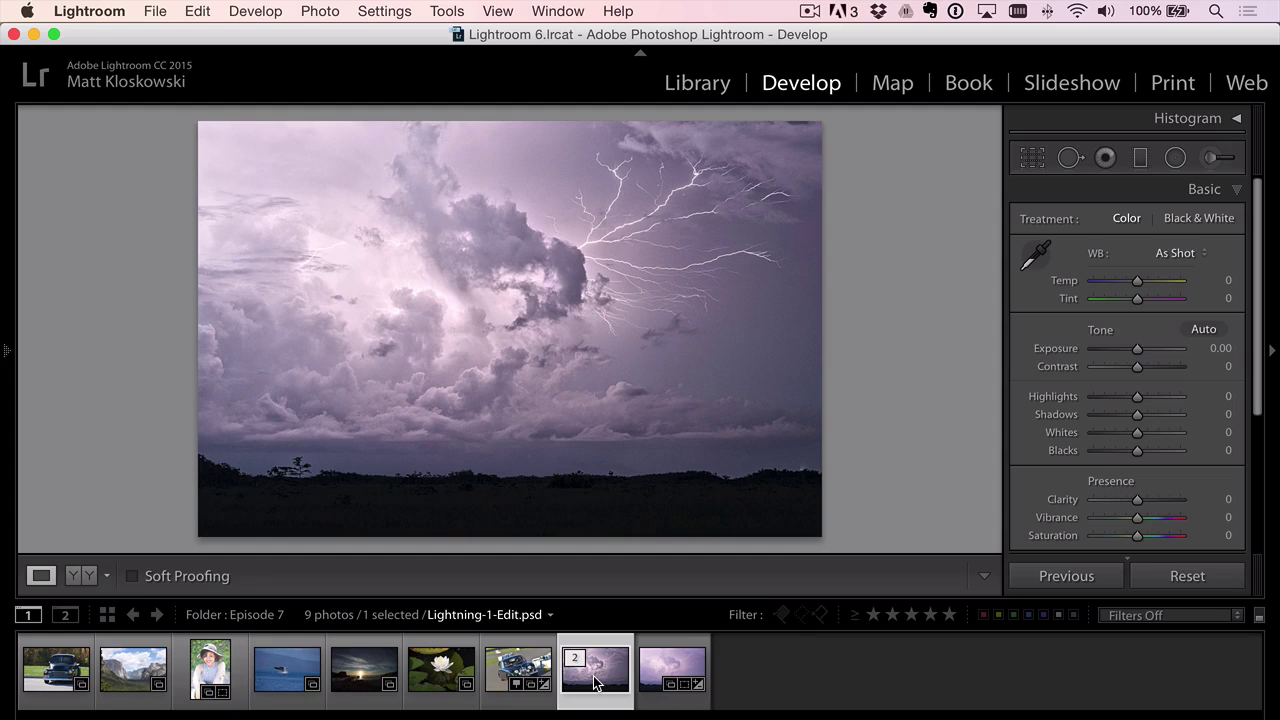
{"action": "key", "text": "Right"}
{"action": "key", "text": "Left"}
Step: Try to darken the pavement in truck photo IMG_3370.CR2 with the Adjustment Brush at -1.06 exposure, and delete the stroke
{"action": "left_click", "coordinate": [40, 670]}
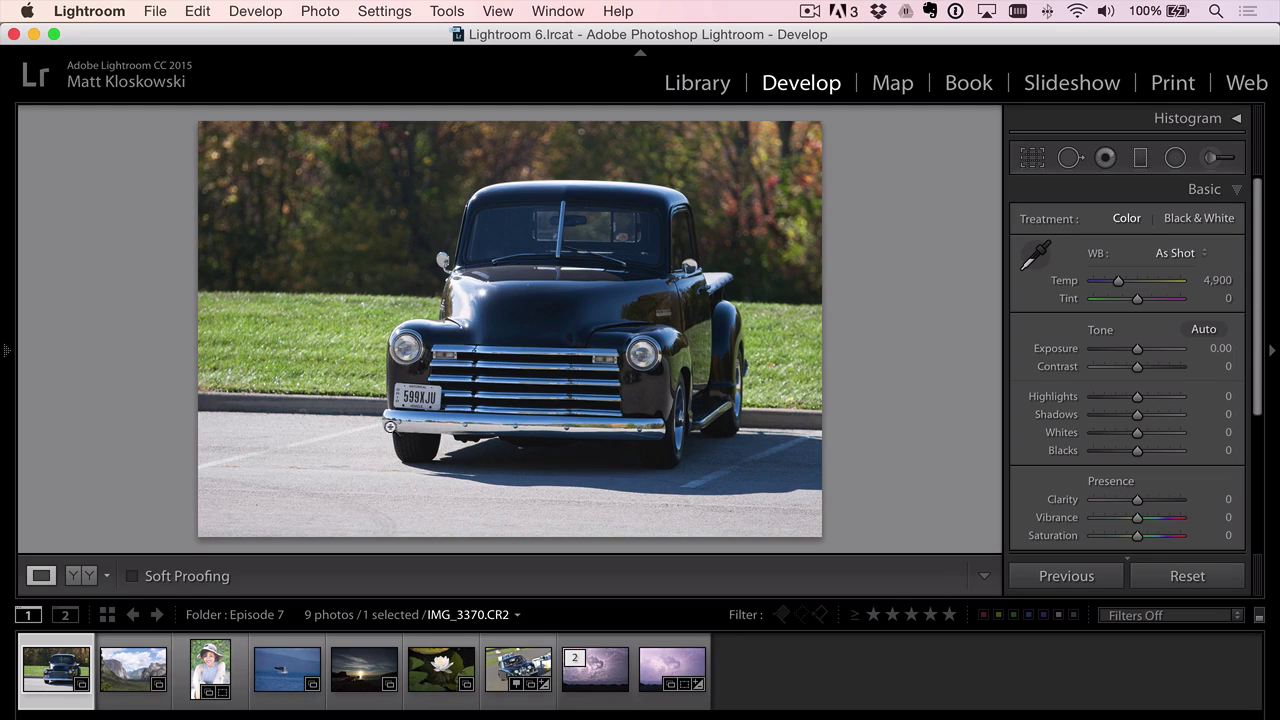
{"action": "key", "text": "F5"}
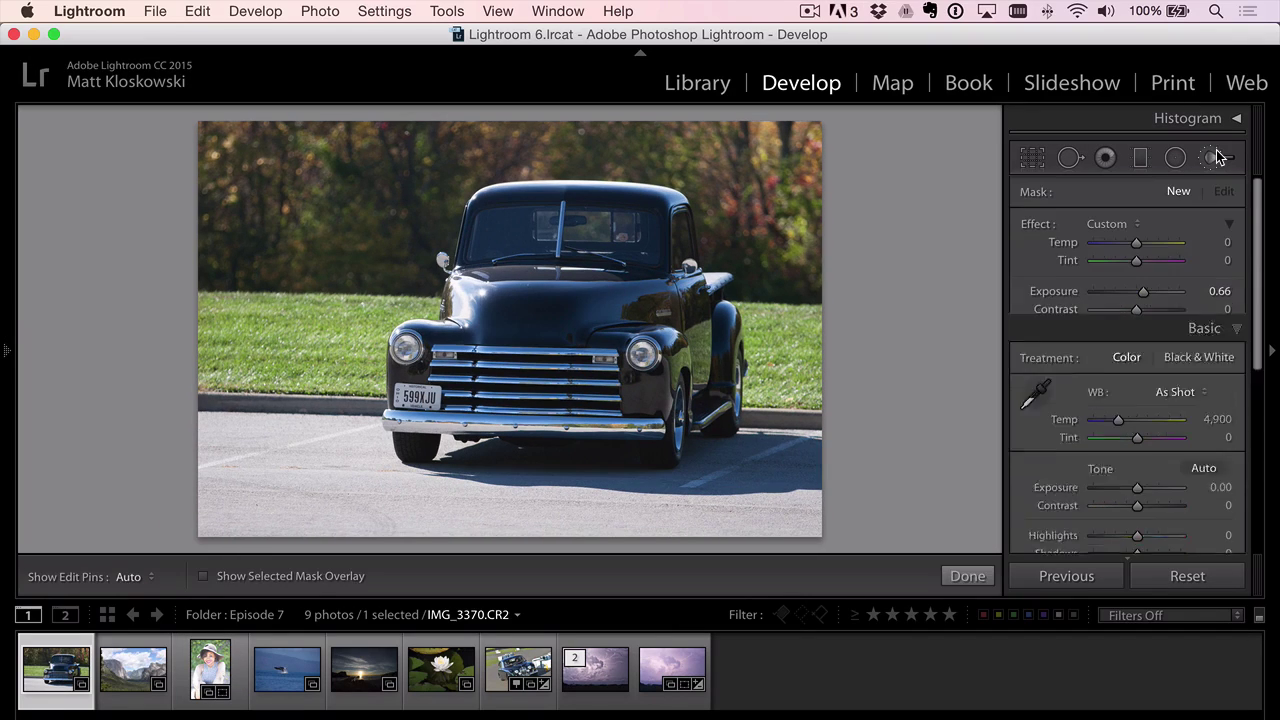
{"action": "left_click_drag", "start_coordinate": [1131, 293], "coordinate": [1124, 291]}
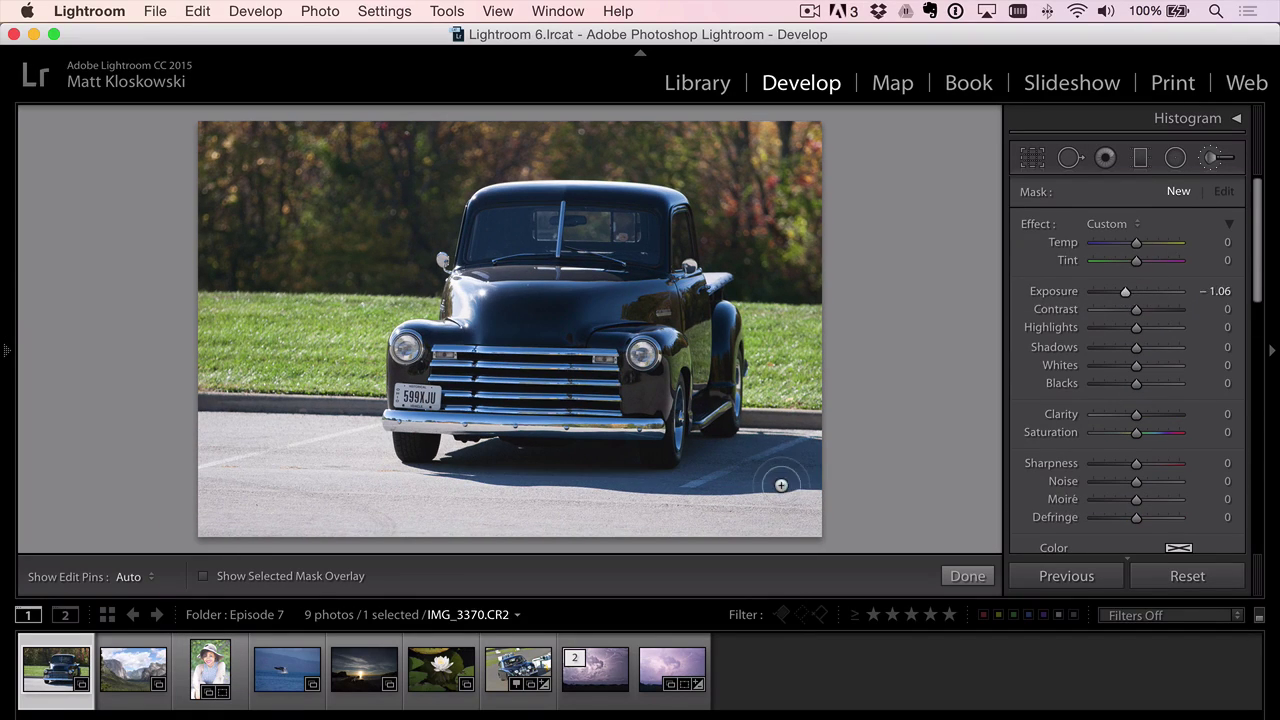
{"action": "key", "text": "h"}
{"action": "mouse_move", "coordinate": [780, 486]}
{"action": "left_mouse_down"}
{"action": "mouse_move", "coordinate": [438, 501]}
{"action": "mouse_move", "coordinate": [757, 501]}
{"action": "mouse_move", "coordinate": [326, 538]}
{"action": "mouse_move", "coordinate": [511, 525]}
{"action": "left_mouse_up"}
{"action": "key", "text": "h"}
{"action": "key", "text": "Delete"}
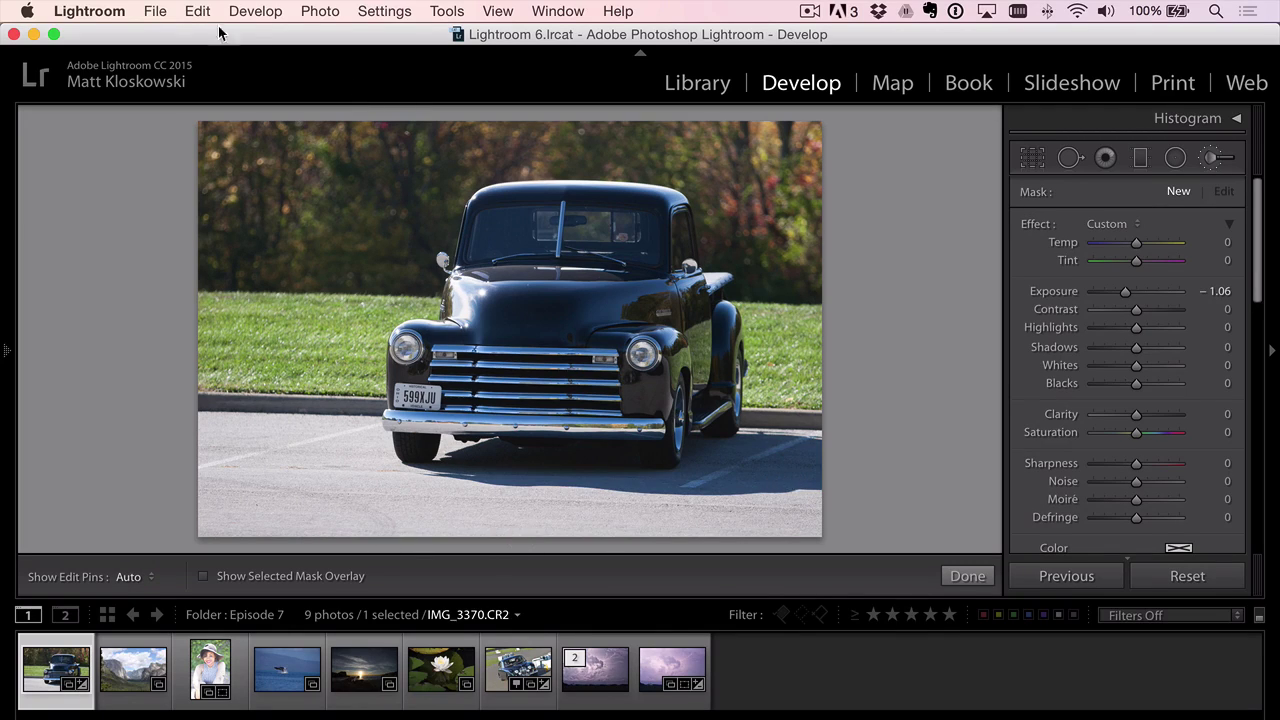
Step: Open truck photo IMG_3370.CR2 in Perfect Effects 9 Suite as a copy with Lightroom adjustments
{"action": "left_click", "coordinate": [345, 11]}
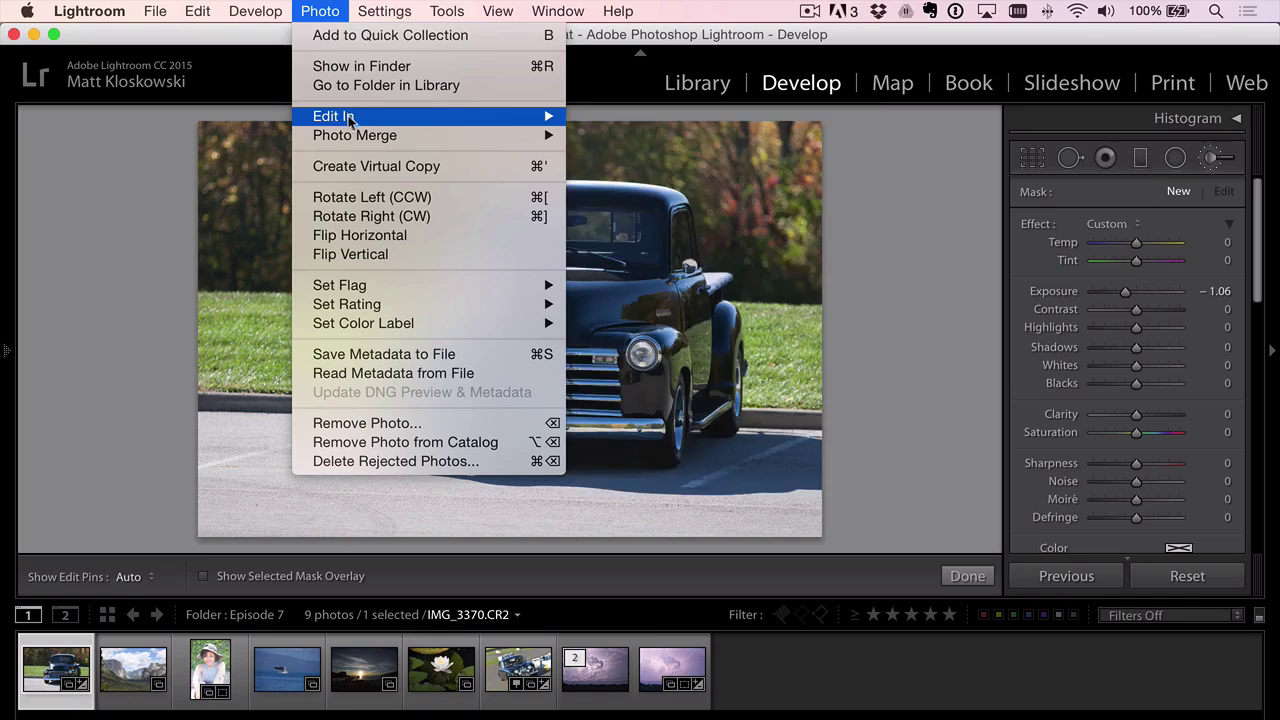
{"action": "mouse_move", "coordinate": [545, 116]}
{"action": "left_click", "coordinate": [717, 261]}
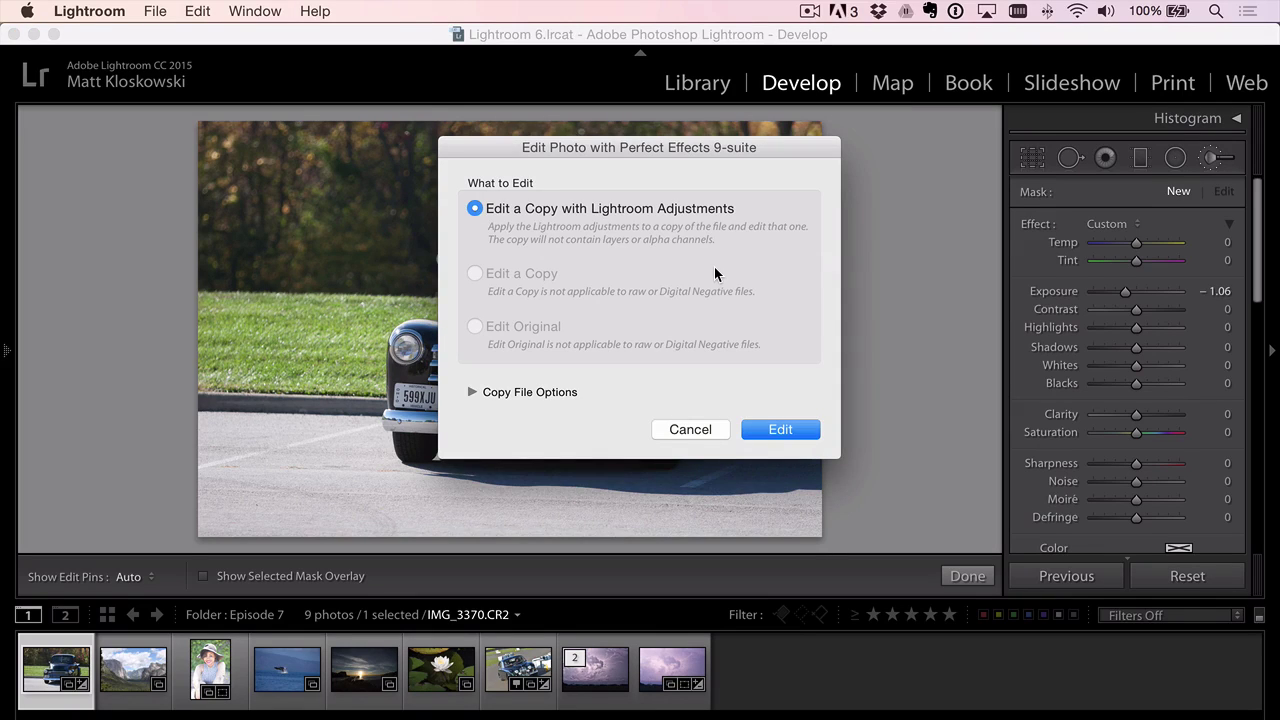
{"action": "left_click", "coordinate": [780, 429]}
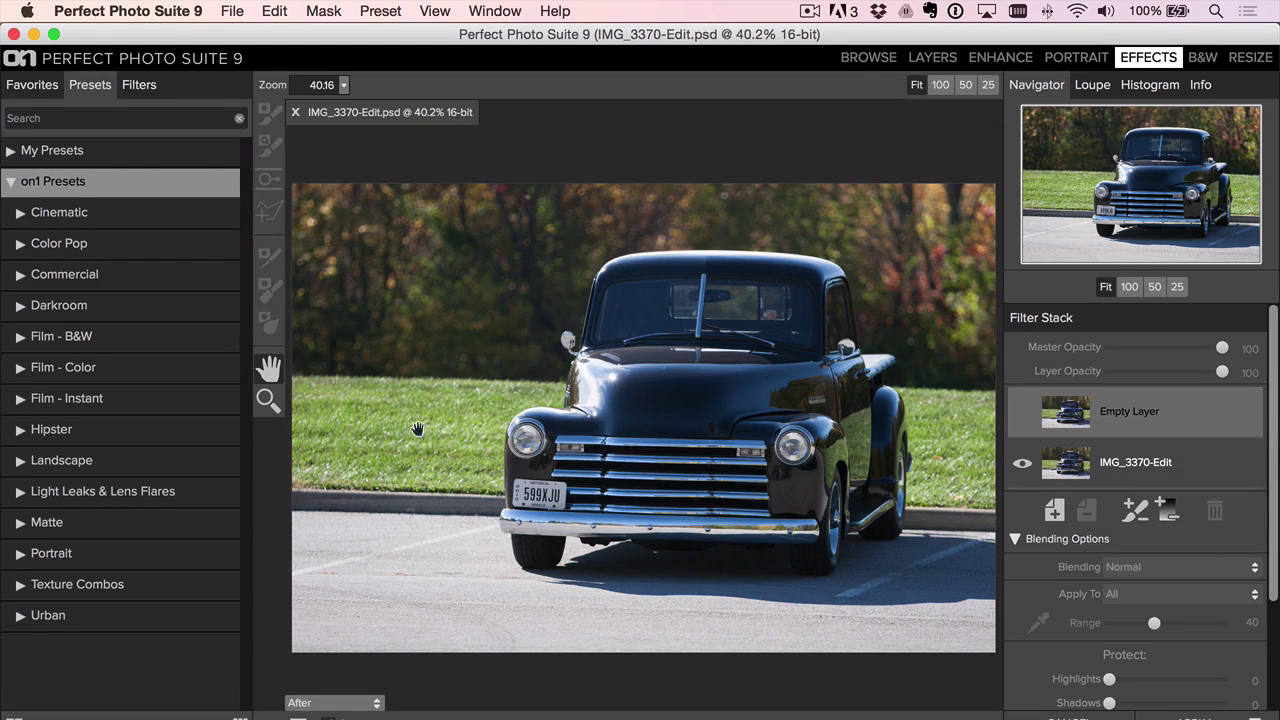
Step: Add the Darken preset of the Adjustment Brush filter to the truck photo
{"action": "left_click", "coordinate": [139, 85]}
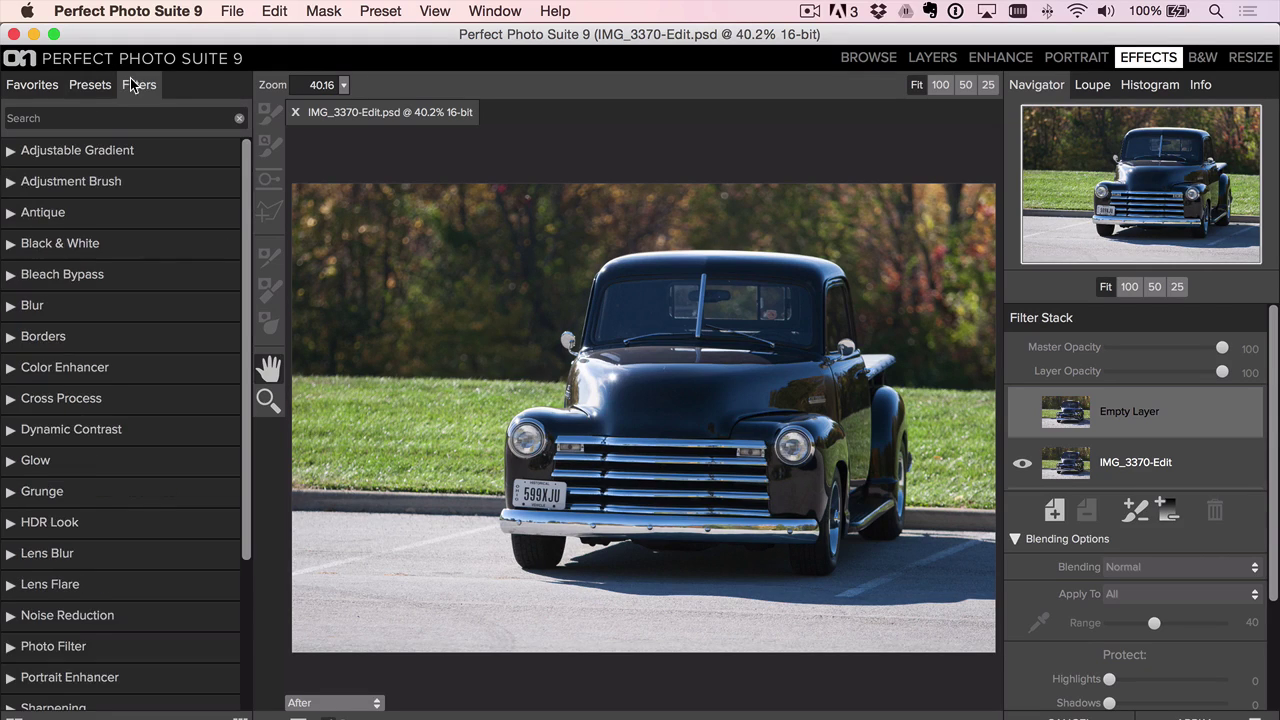
{"action": "left_click", "coordinate": [80, 180]}
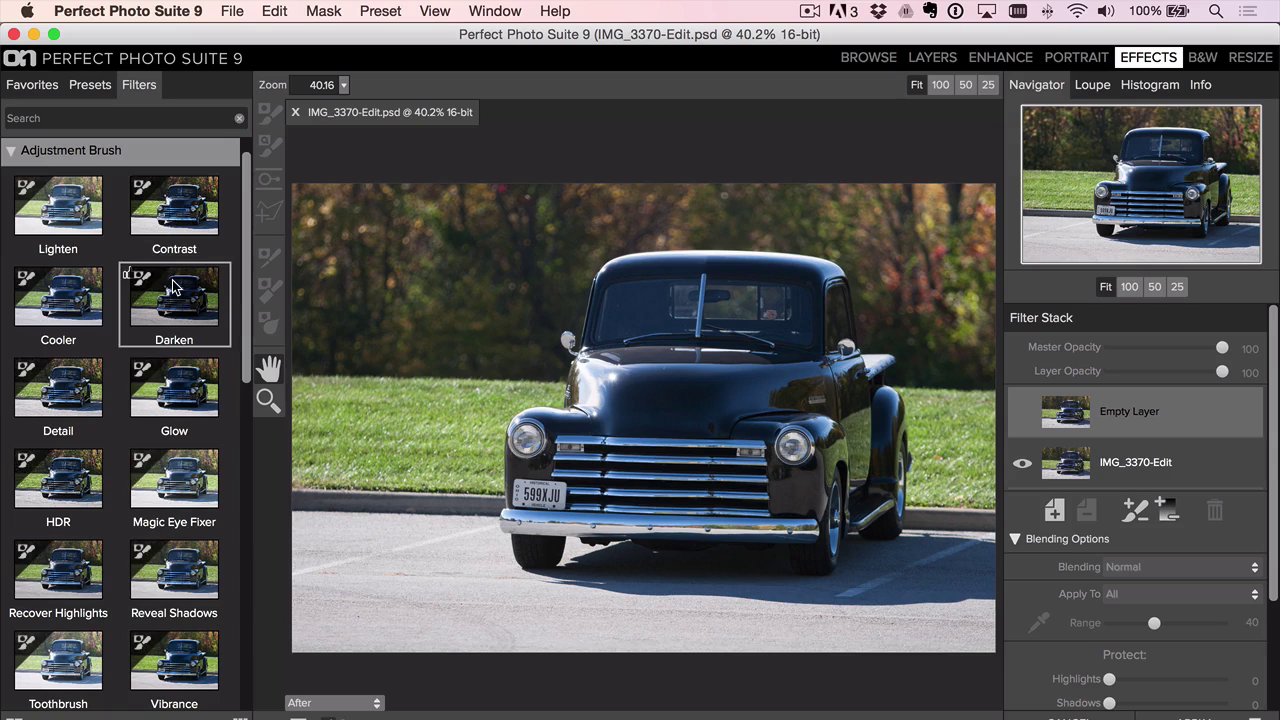
{"action": "left_click", "coordinate": [172, 287]}
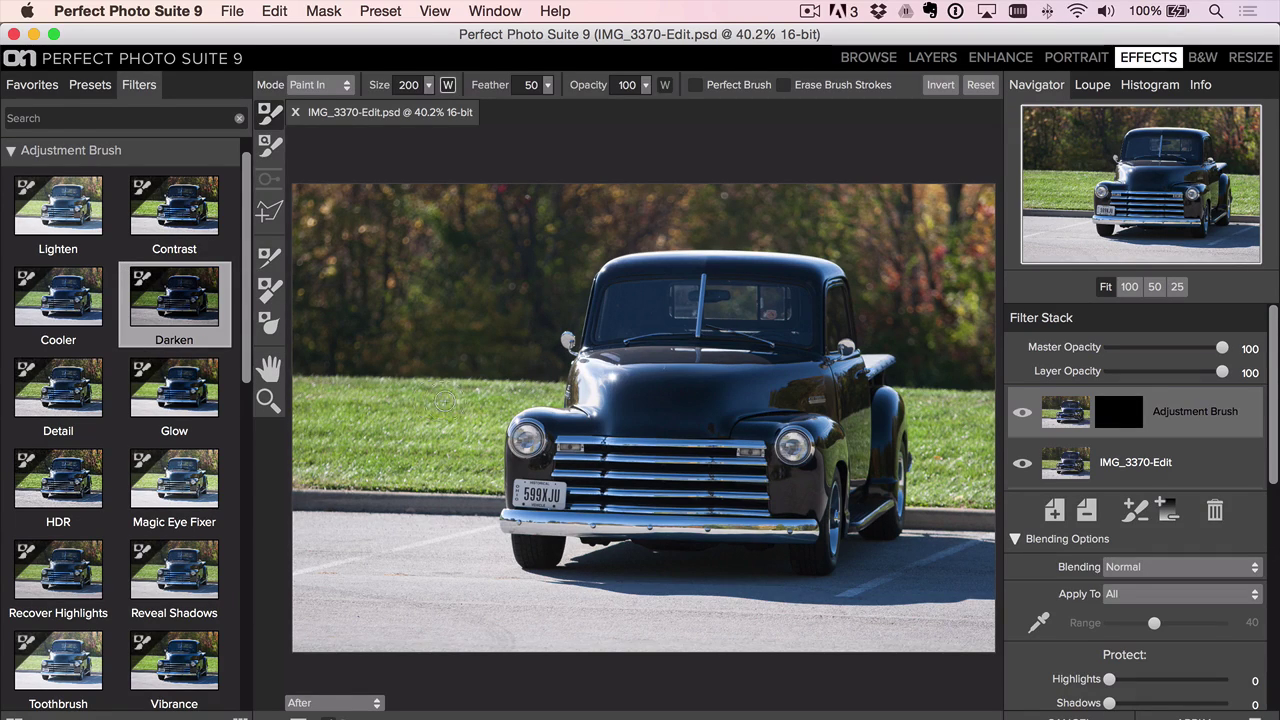
Step: Enlarge the brush to 500 and paint the darkening over the grass and pavement beside and in front of the truck
{"action": "key", "text": "bracketright"}
{"action": "key", "text": "bracketright"}
{"action": "key", "text": "bracketright"}
{"action": "mouse_move", "coordinate": [386, 537]}
{"action": "left_mouse_down"}
{"action": "mouse_move", "coordinate": [271, 532]}
{"action": "mouse_move", "coordinate": [316, 532]}
{"action": "mouse_move", "coordinate": [301, 422]}
{"action": "mouse_move", "coordinate": [486, 411]}
{"action": "mouse_move", "coordinate": [454, 523]}
{"action": "mouse_move", "coordinate": [377, 504]}
{"action": "mouse_move", "coordinate": [375, 451]}
{"action": "mouse_move", "coordinate": [385, 495]}
{"action": "mouse_move", "coordinate": [328, 620]}
{"action": "mouse_move", "coordinate": [433, 612]}
{"action": "mouse_move", "coordinate": [433, 592]}
{"action": "mouse_move", "coordinate": [540, 557]}
{"action": "mouse_move", "coordinate": [714, 564]}
{"action": "mouse_move", "coordinate": [817, 589]}
{"action": "mouse_move", "coordinate": [563, 649]}
{"action": "mouse_move", "coordinate": [398, 653]}
{"action": "mouse_move", "coordinate": [640, 625]}
{"action": "left_mouse_up"}
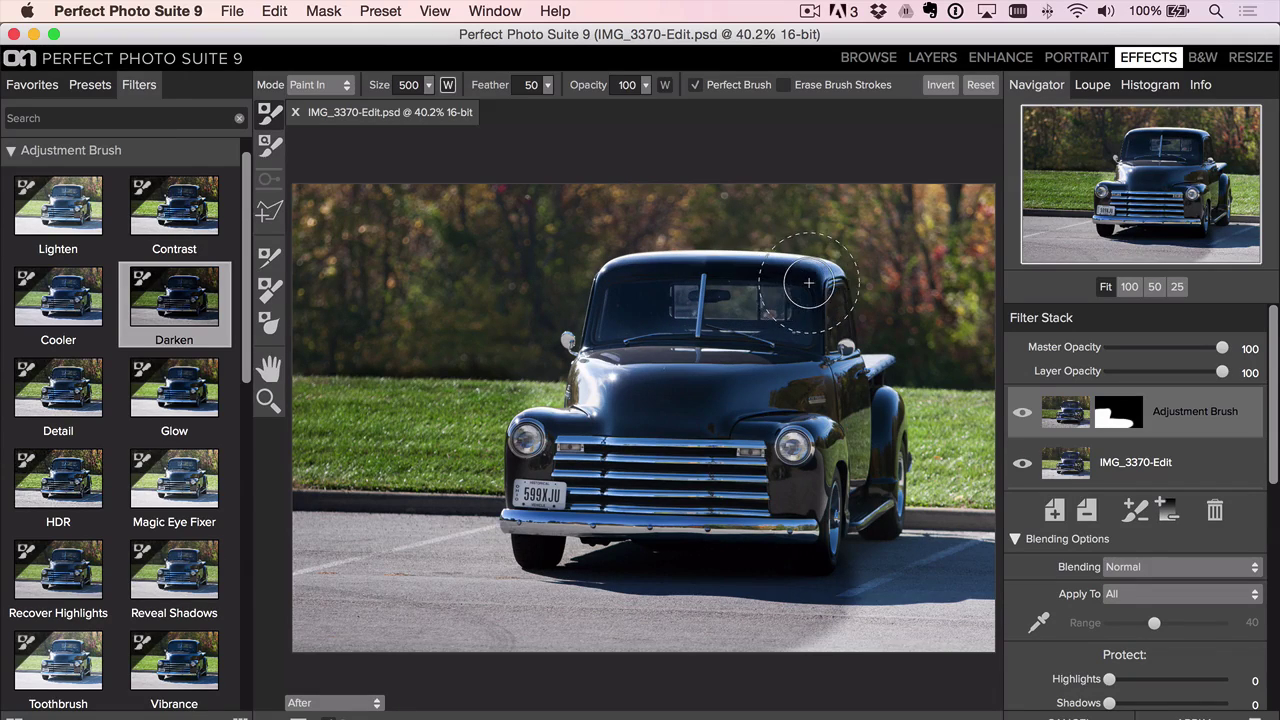
Step: Inspect the painted mask as a red overlay and in grayscale, and return to the normal photo view
{"action": "key", "text": "super+m"}
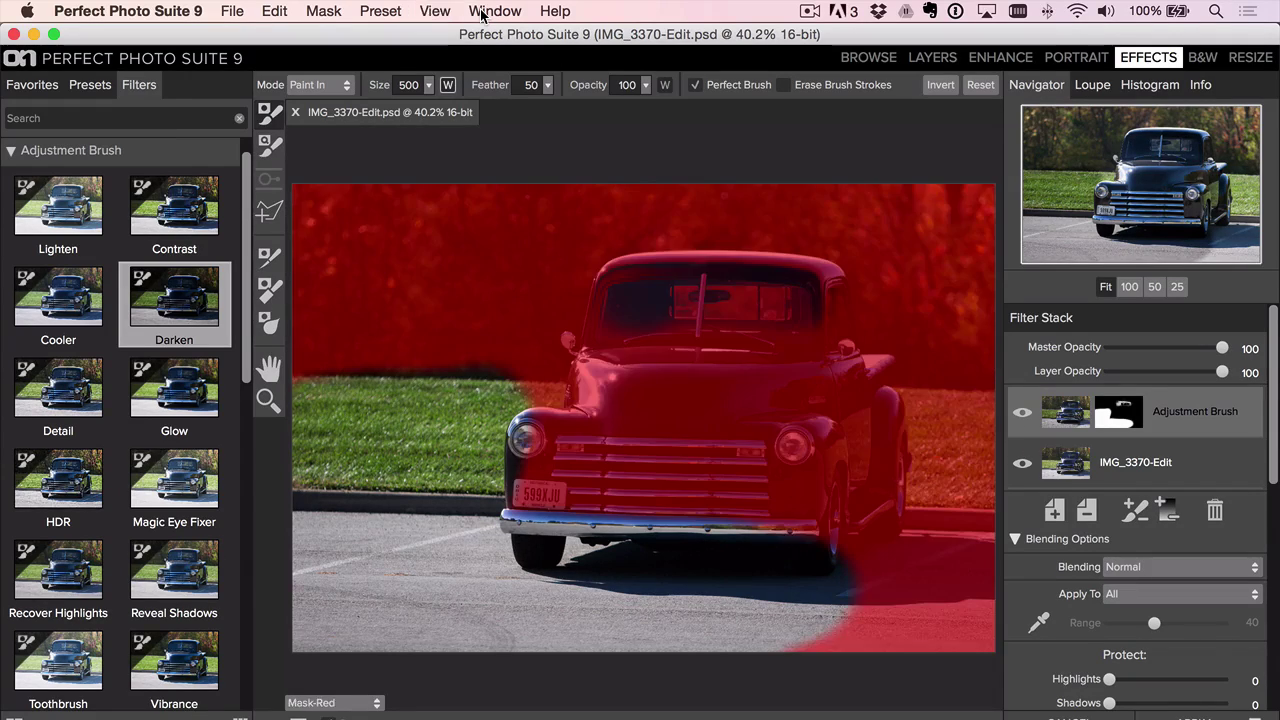
{"action": "key", "text": "super+m"}
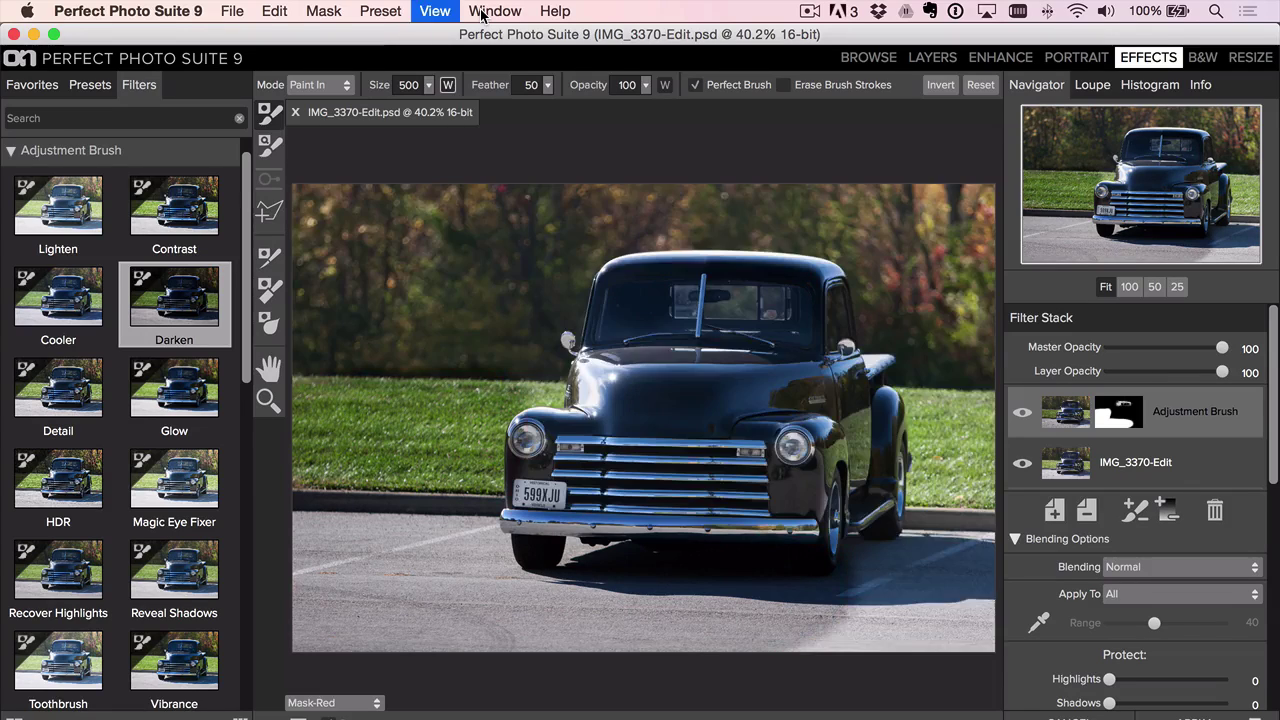
{"action": "key", "text": "super+m"}
{"action": "key", "text": "ctrl+m"}
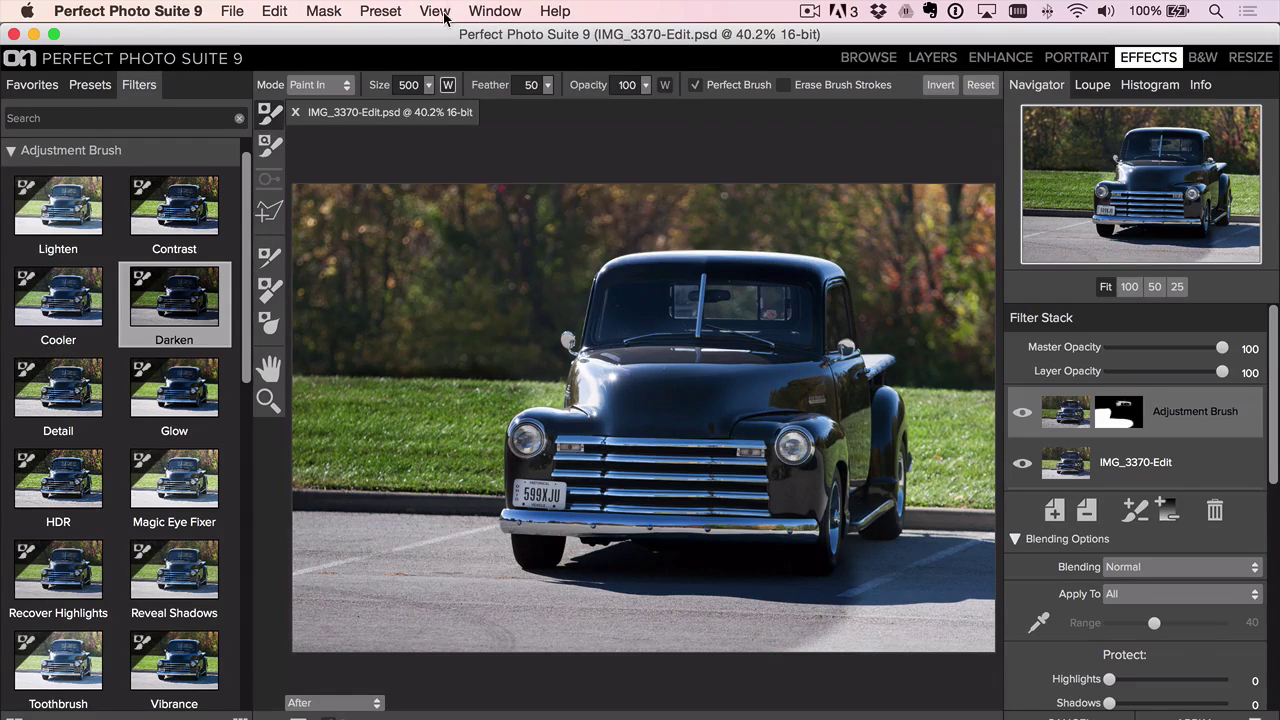
{"action": "left_click", "coordinate": [437, 12]}
{"action": "mouse_move", "coordinate": [480, 318]}
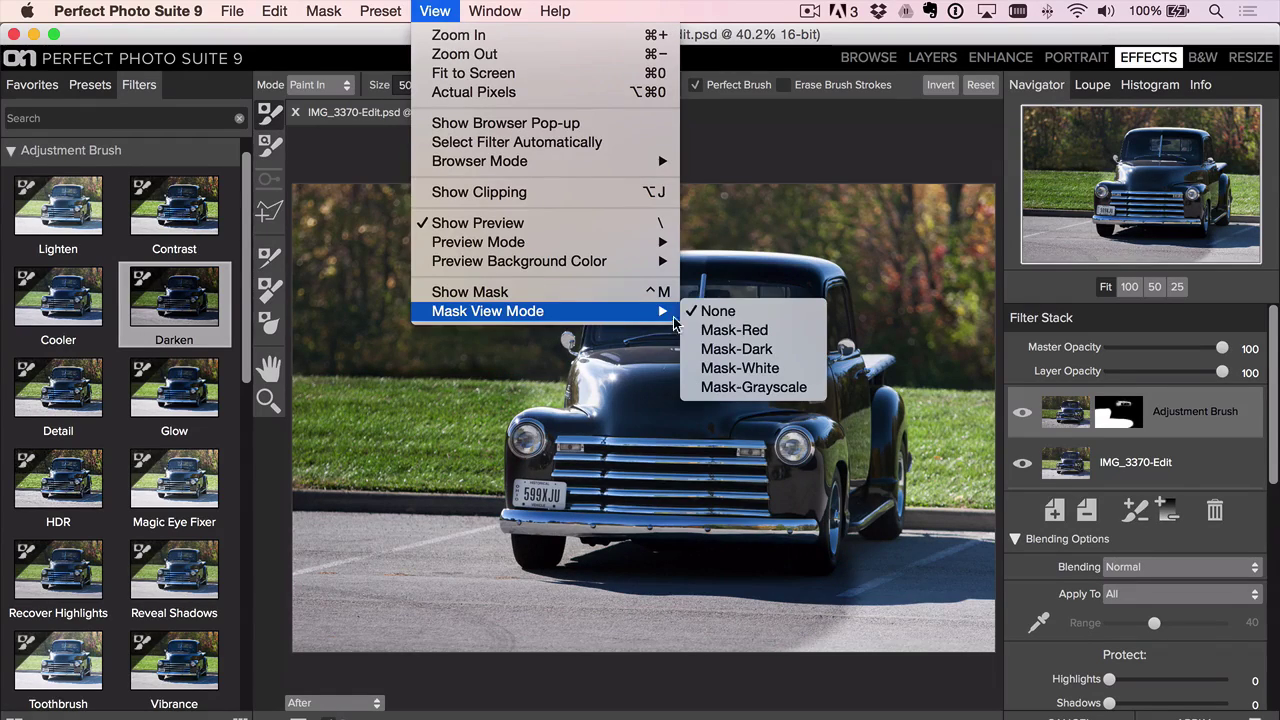
{"action": "left_click", "coordinate": [727, 389]}
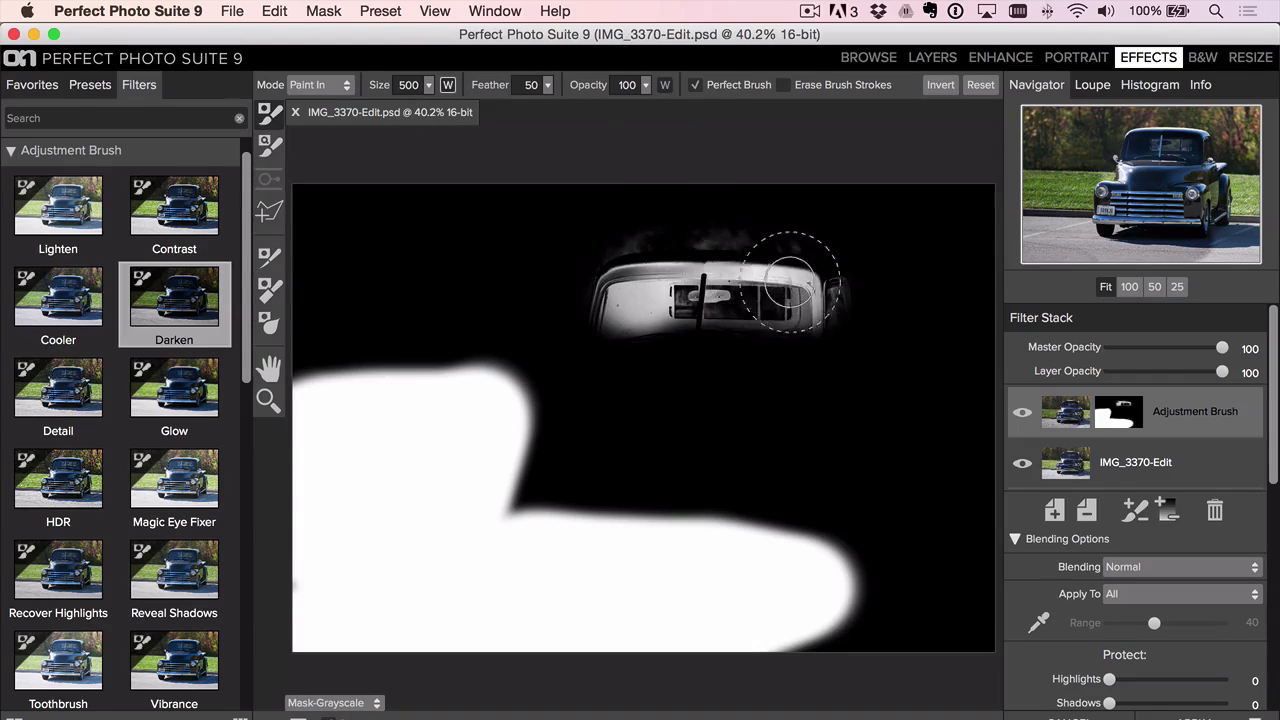
{"action": "key", "text": "ctrl+m"}
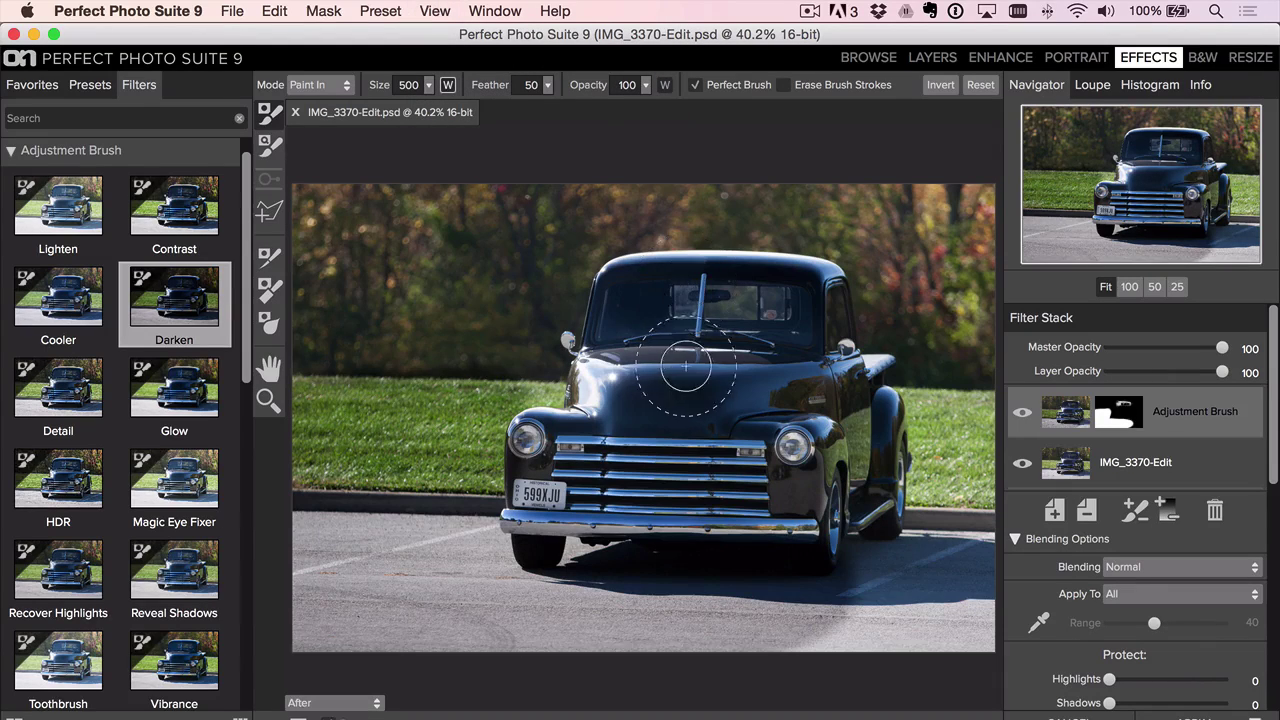
Step: Turn off Perfect Brush and paint the darkening over the remaining grass and pavement on the truck's other side
{"action": "left_click", "coordinate": [713, 86]}
{"action": "mouse_move", "coordinate": [665, 300]}
{"action": "left_mouse_down"}
{"action": "mouse_move", "coordinate": [662, 361]}
{"action": "mouse_move", "coordinate": [626, 462]}
{"action": "mouse_move", "coordinate": [655, 422]}
{"action": "left_mouse_up"}
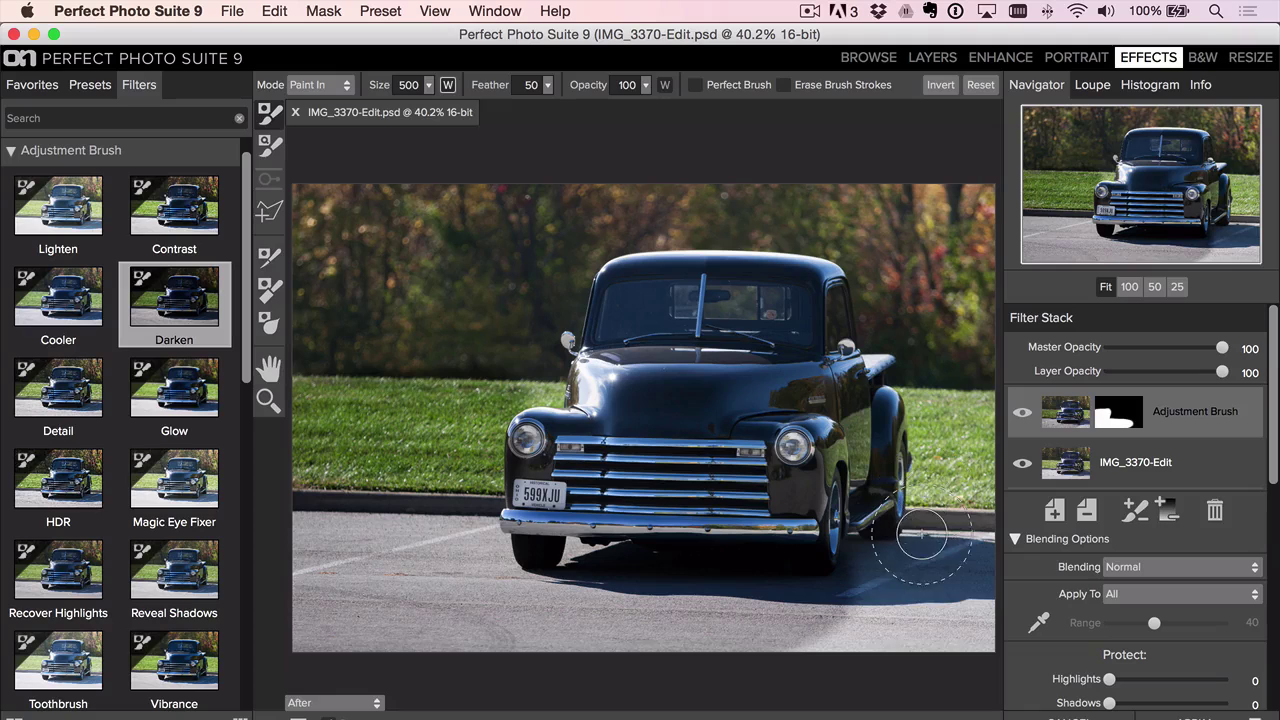
{"action": "mouse_move", "coordinate": [921, 535]}
{"action": "left_mouse_down"}
{"action": "mouse_move", "coordinate": [917, 617]}
{"action": "mouse_move", "coordinate": [812, 637]}
{"action": "mouse_move", "coordinate": [843, 623]}
{"action": "mouse_move", "coordinate": [910, 548]}
{"action": "mouse_move", "coordinate": [977, 531]}
{"action": "mouse_move", "coordinate": [936, 667]}
{"action": "mouse_move", "coordinate": [990, 452]}
{"action": "mouse_move", "coordinate": [934, 425]}
{"action": "mouse_move", "coordinate": [945, 607]}
{"action": "mouse_move", "coordinate": [965, 655]}
{"action": "left_mouse_up"}
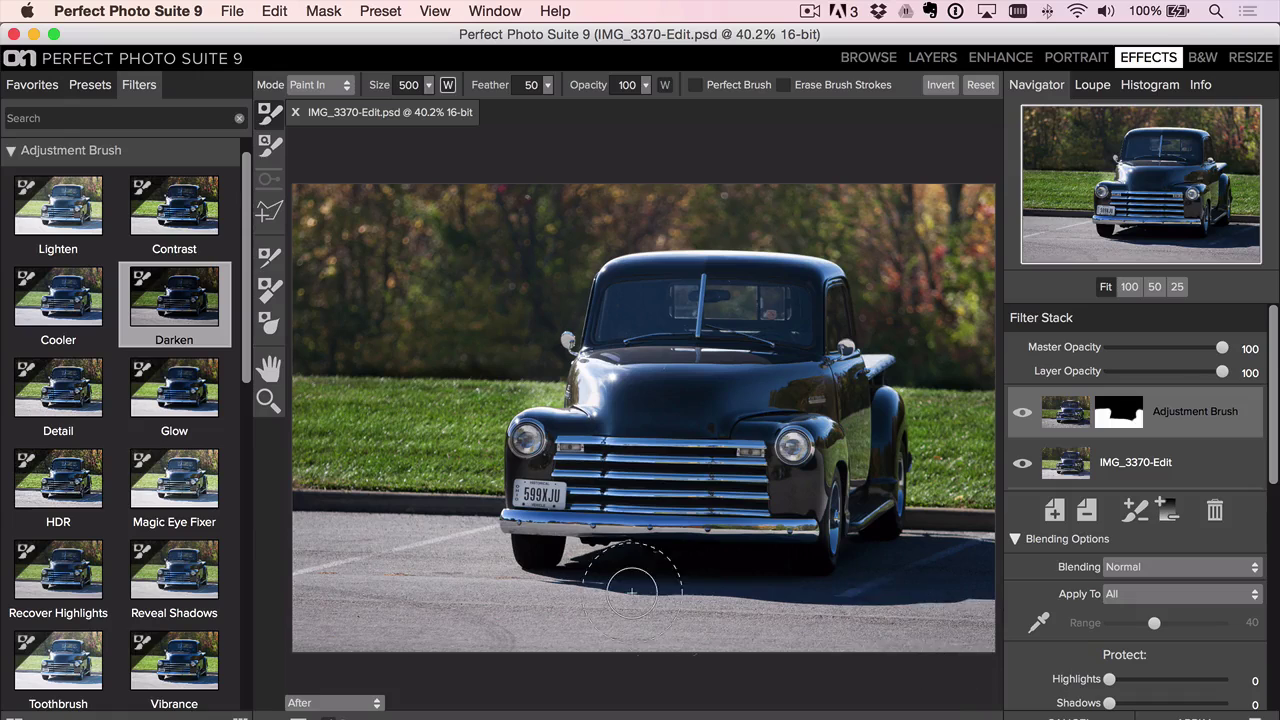
Step: Reduce the brush to 250, paint out the darkening along the tree line above the grass, and return to Paint In mode
{"action": "key", "text": "bracketleft"}
{"action": "key", "text": "bracketleft"}
{"action": "key", "text": "bracketleft"}
{"action": "key", "text": "bracketleft"}
{"action": "key", "text": "bracketleft"}
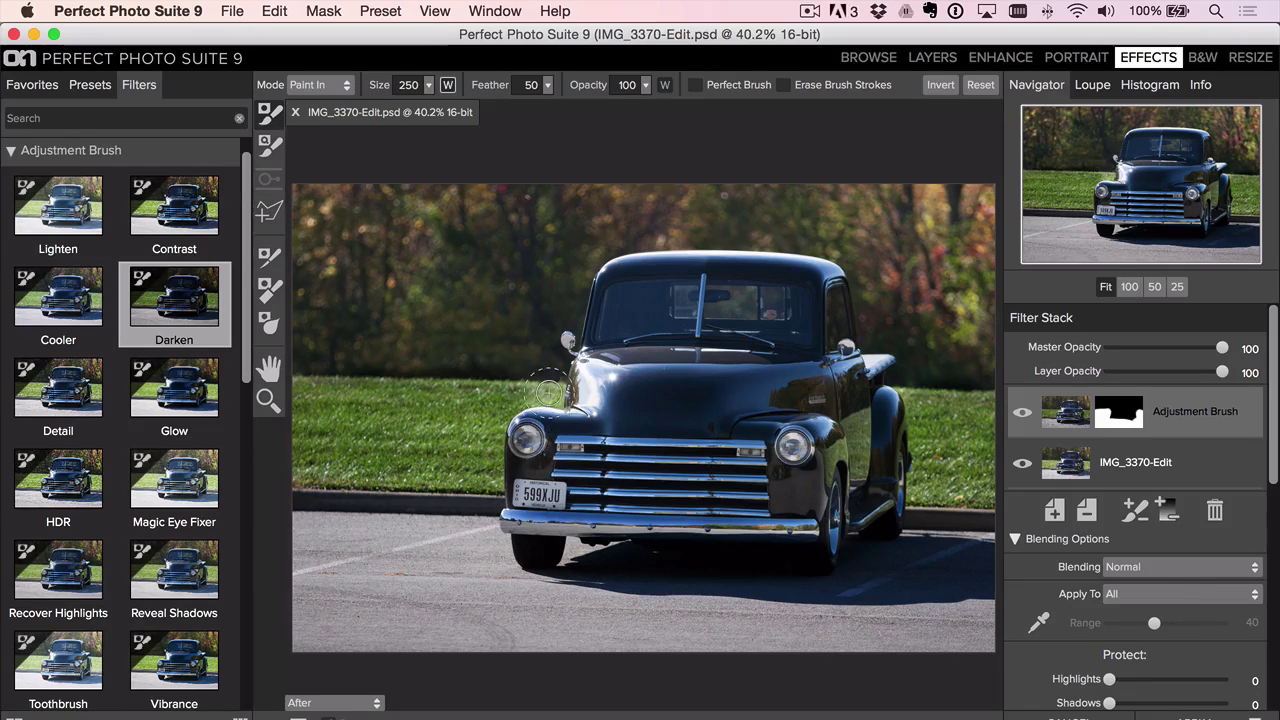
{"action": "key", "text": "x"}
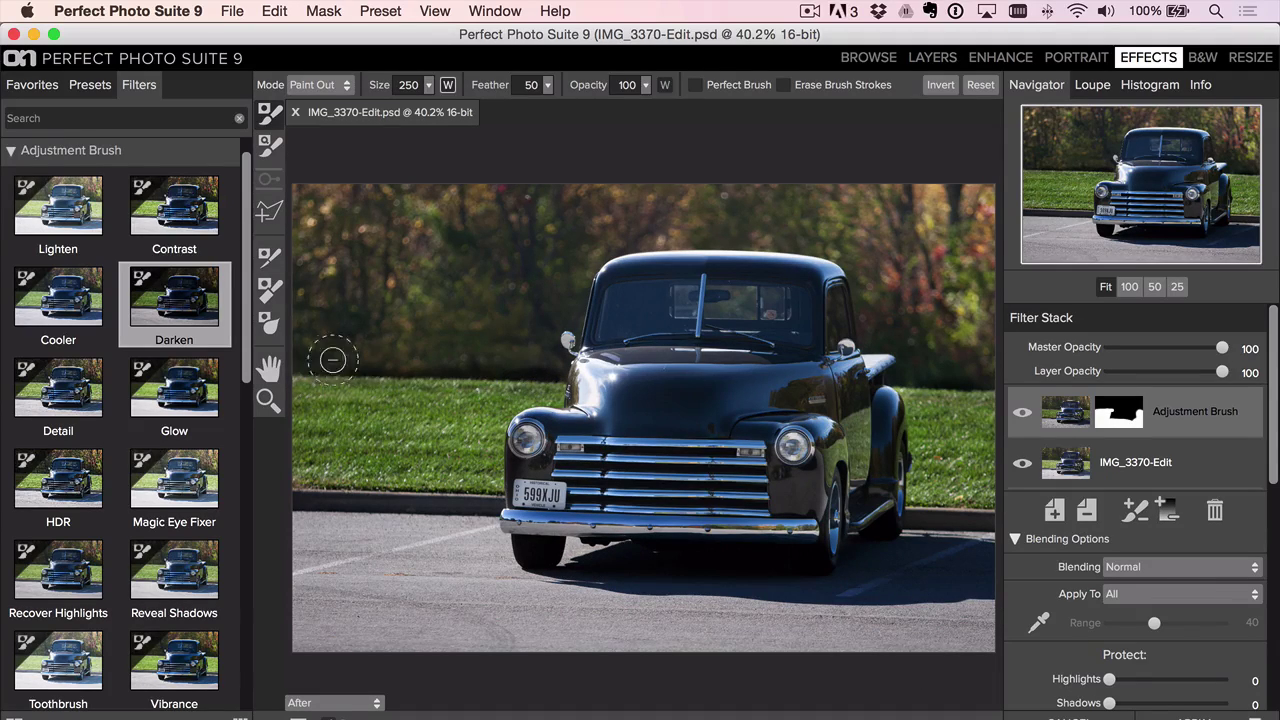
{"action": "left_click_drag", "start_coordinate": [360, 356], "coordinate": [541, 356]}
{"action": "key", "text": "x"}
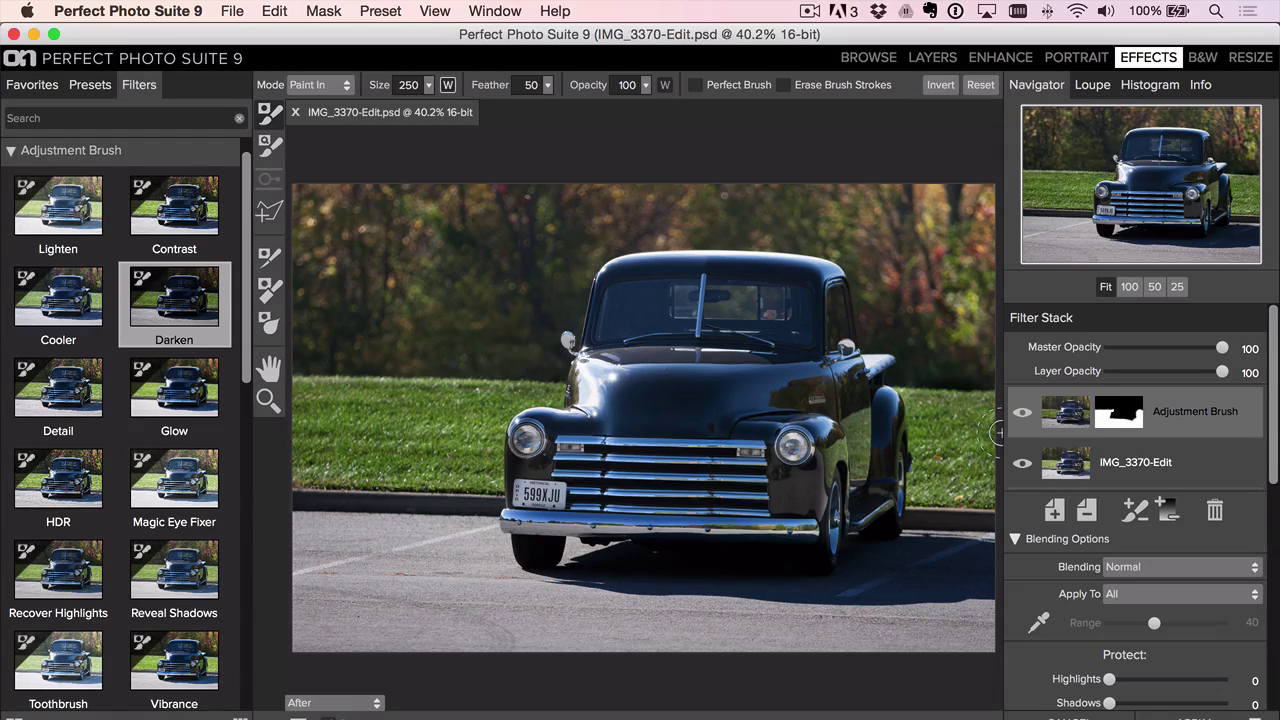
Step: Add a filter layer above the Adjustment Brush and apply the Surreal preset of Dynamic Contrast to it
{"action": "left_click", "coordinate": [1054, 510]}
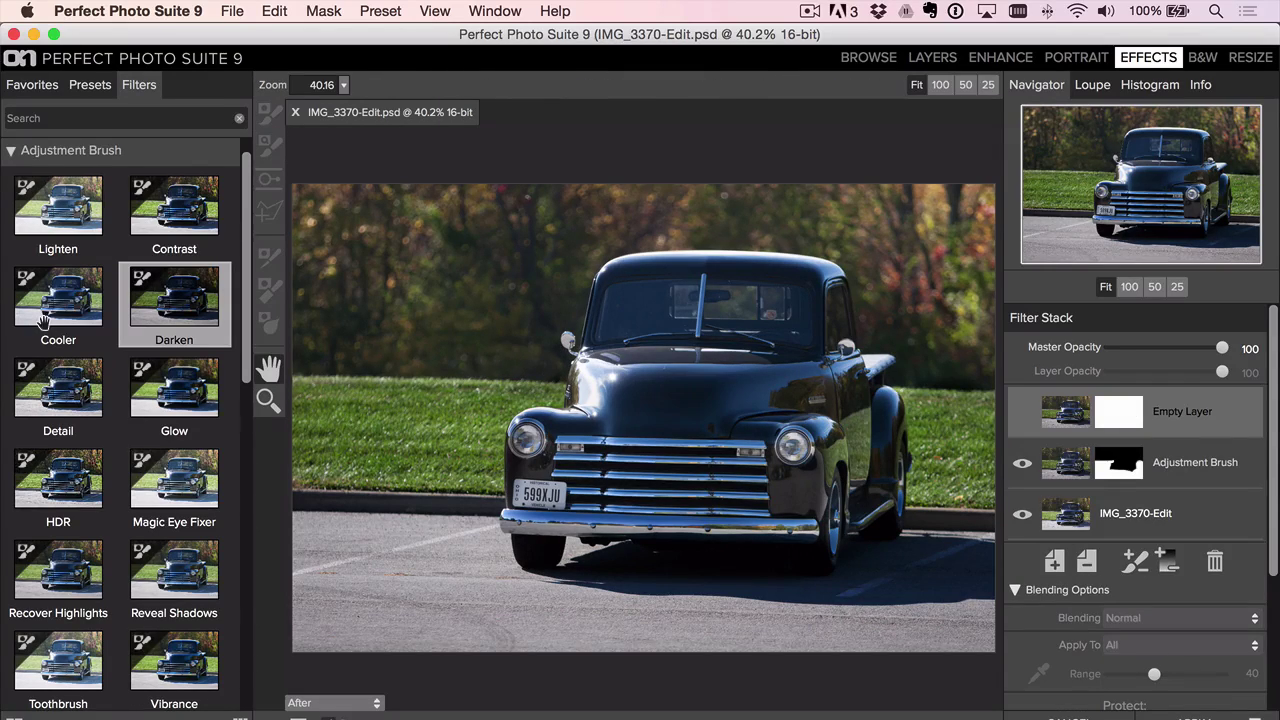
{"action": "scroll", "coordinate": [42, 320], "scroll_direction": "down", "scroll_amount": 5}
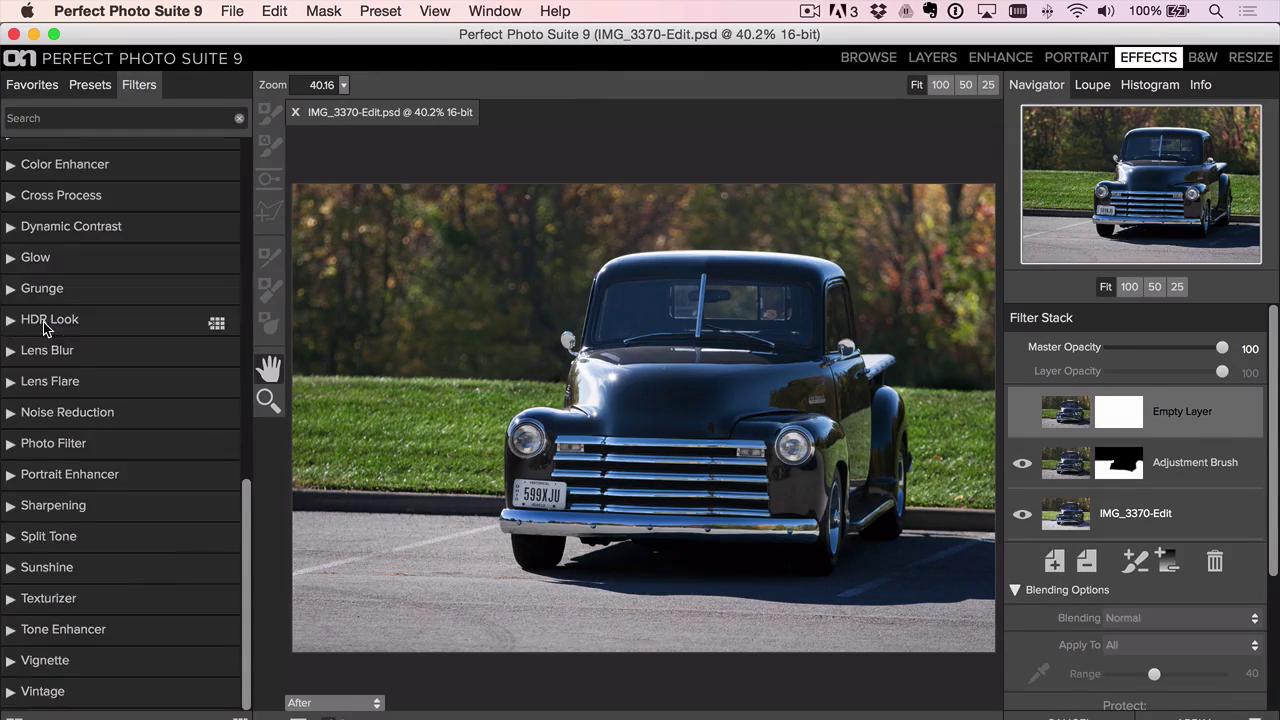
{"action": "left_click", "coordinate": [58, 224]}
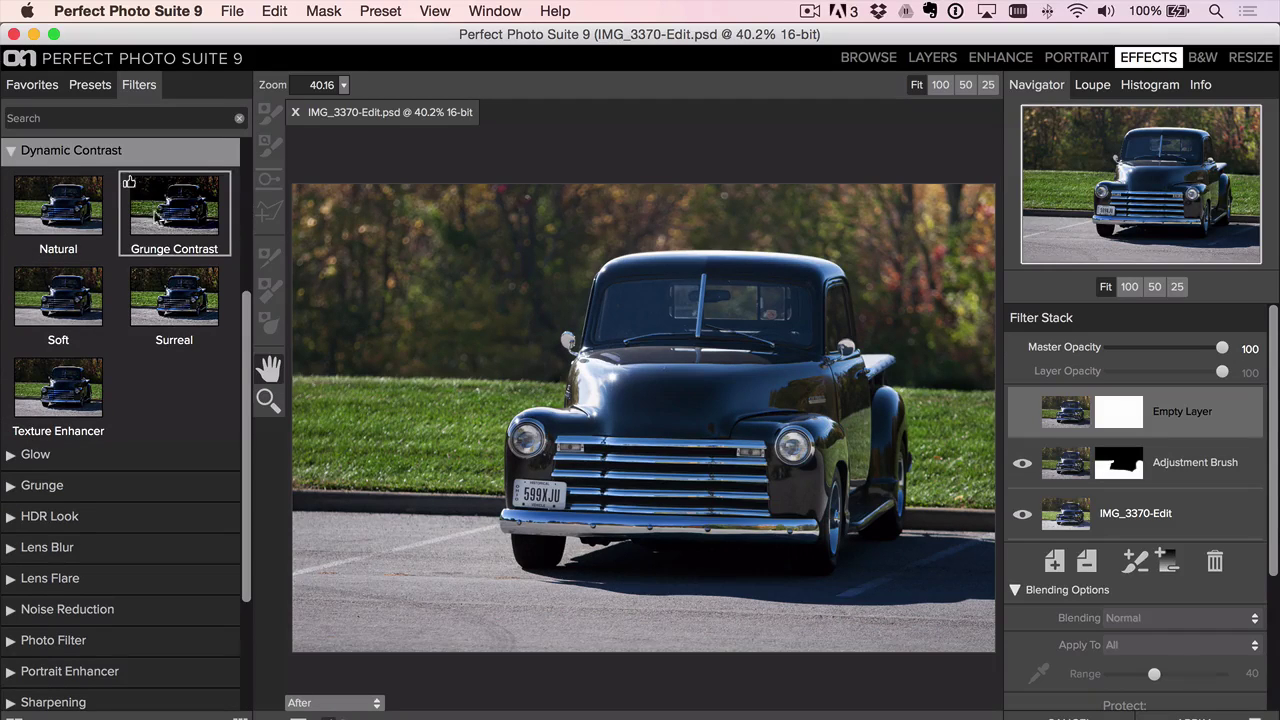
{"action": "left_click", "coordinate": [180, 298]}
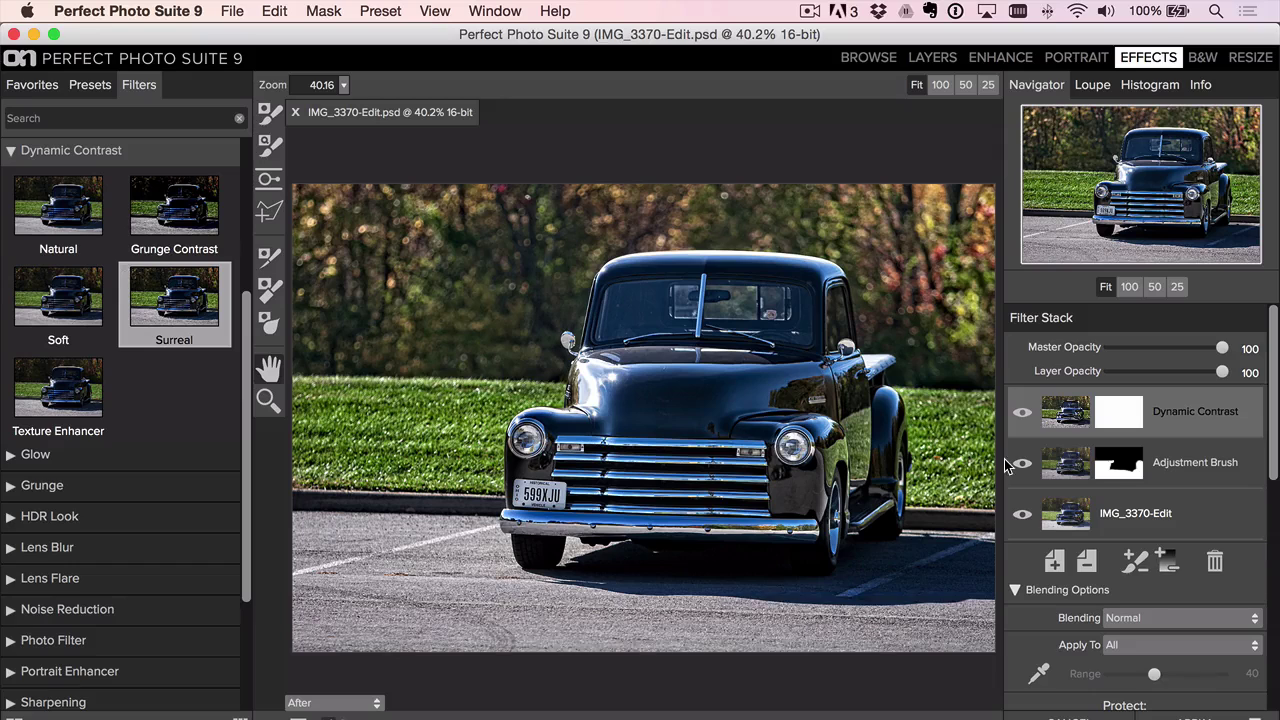
Step: Paint the Dynamic Contrast out of the trees behind the truck with a size 400 masking brush and compare with the layer hidden
{"action": "left_click", "coordinate": [267, 113]}
{"action": "key", "text": "bracketright"}
{"action": "key", "text": "bracketright"}
{"action": "key", "text": "bracketright"}
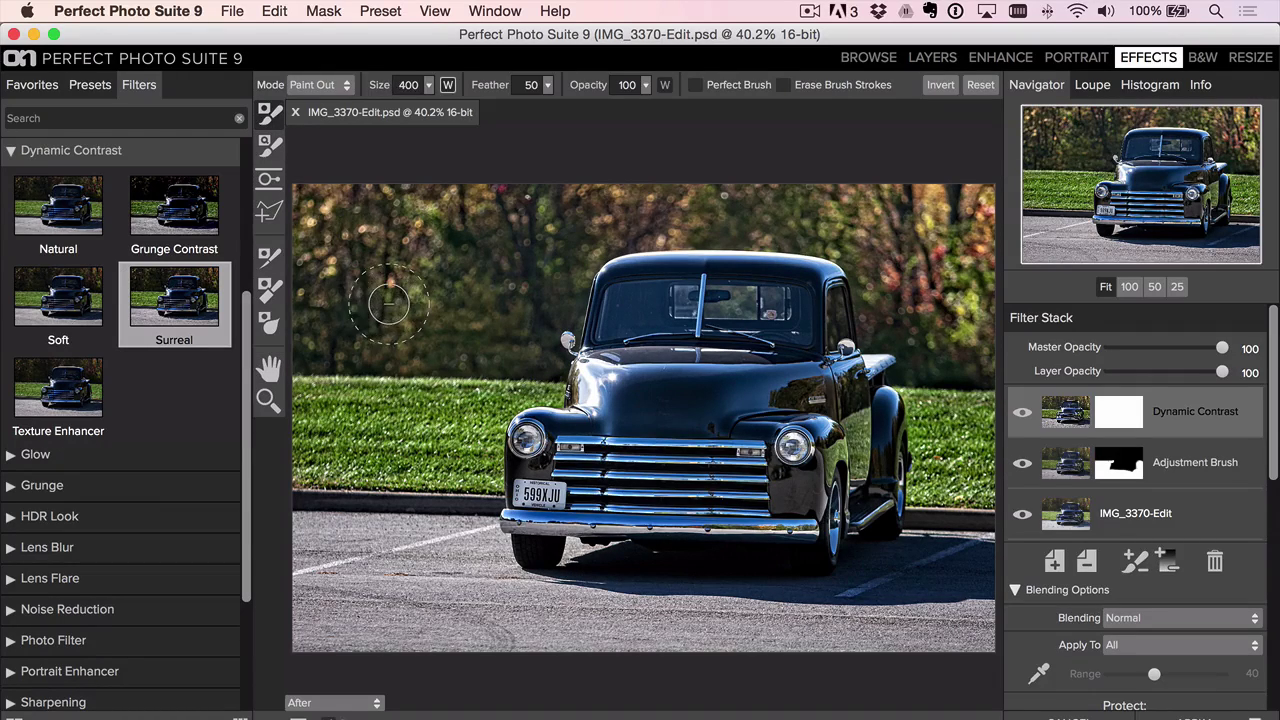
{"action": "mouse_move", "coordinate": [331, 207]}
{"action": "left_mouse_down"}
{"action": "mouse_move", "coordinate": [281, 200]}
{"action": "mouse_move", "coordinate": [449, 210]}
{"action": "mouse_move", "coordinate": [591, 198]}
{"action": "mouse_move", "coordinate": [557, 247]}
{"action": "mouse_move", "coordinate": [543, 364]}
{"action": "mouse_move", "coordinate": [475, 468]}
{"action": "mouse_move", "coordinate": [330, 467]}
{"action": "mouse_move", "coordinate": [286, 440]}
{"action": "mouse_move", "coordinate": [368, 381]}
{"action": "mouse_move", "coordinate": [435, 397]}
{"action": "mouse_move", "coordinate": [342, 424]}
{"action": "mouse_move", "coordinate": [457, 358]}
{"action": "mouse_move", "coordinate": [489, 268]}
{"action": "mouse_move", "coordinate": [404, 338]}
{"action": "mouse_move", "coordinate": [418, 311]}
{"action": "mouse_move", "coordinate": [397, 278]}
{"action": "mouse_move", "coordinate": [348, 299]}
{"action": "mouse_move", "coordinate": [329, 248]}
{"action": "mouse_move", "coordinate": [298, 376]}
{"action": "mouse_move", "coordinate": [456, 215]}
{"action": "left_mouse_up"}
{"action": "mouse_move", "coordinate": [548, 190]}
{"action": "left_mouse_down"}
{"action": "mouse_move", "coordinate": [642, 200]}
{"action": "mouse_move", "coordinate": [614, 219]}
{"action": "mouse_move", "coordinate": [875, 200]}
{"action": "mouse_move", "coordinate": [992, 210]}
{"action": "mouse_move", "coordinate": [840, 232]}
{"action": "mouse_move", "coordinate": [912, 343]}
{"action": "mouse_move", "coordinate": [925, 500]}
{"action": "mouse_move", "coordinate": [925, 478]}
{"action": "mouse_move", "coordinate": [928, 496]}
{"action": "mouse_move", "coordinate": [946, 490]}
{"action": "mouse_move", "coordinate": [988, 418]}
{"action": "mouse_move", "coordinate": [969, 230]}
{"action": "mouse_move", "coordinate": [963, 354]}
{"action": "mouse_move", "coordinate": [928, 277]}
{"action": "mouse_move", "coordinate": [950, 353]}
{"action": "mouse_move", "coordinate": [921, 286]}
{"action": "mouse_move", "coordinate": [988, 444]}
{"action": "mouse_move", "coordinate": [971, 363]}
{"action": "left_mouse_up"}
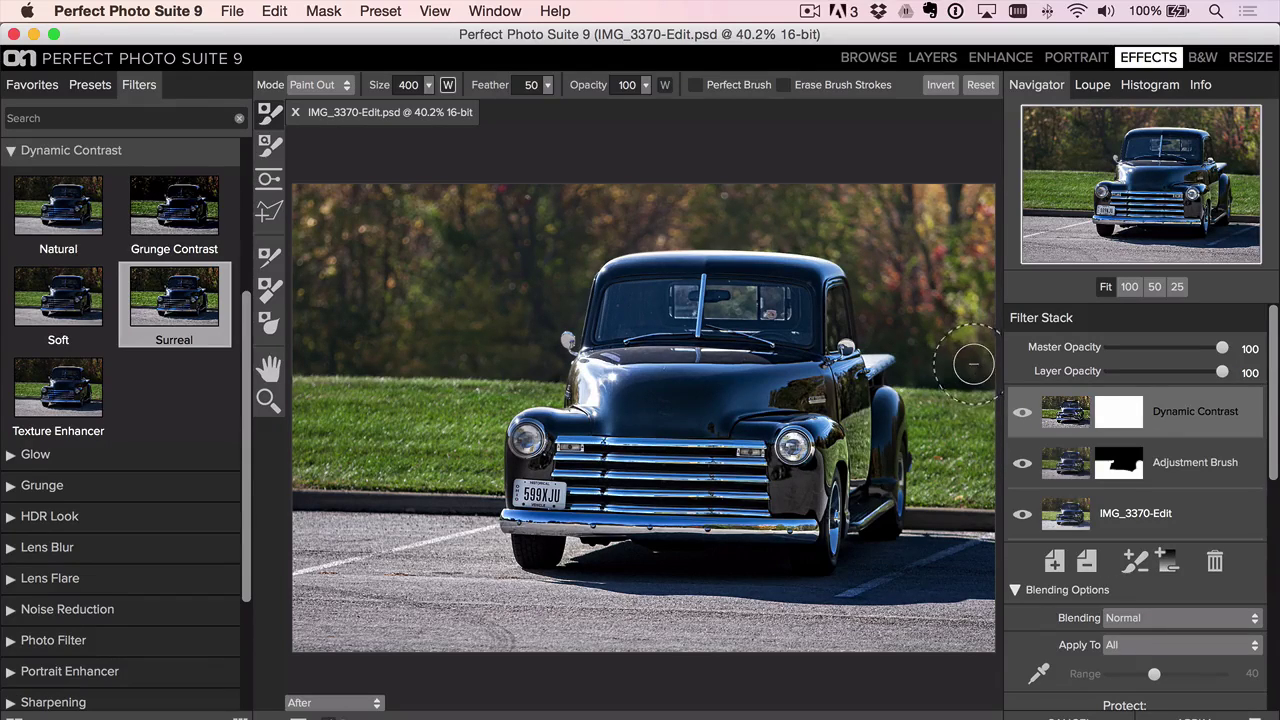
{"action": "left_click", "coordinate": [1022, 414]}
{"action": "left_click", "coordinate": [1022, 414]}
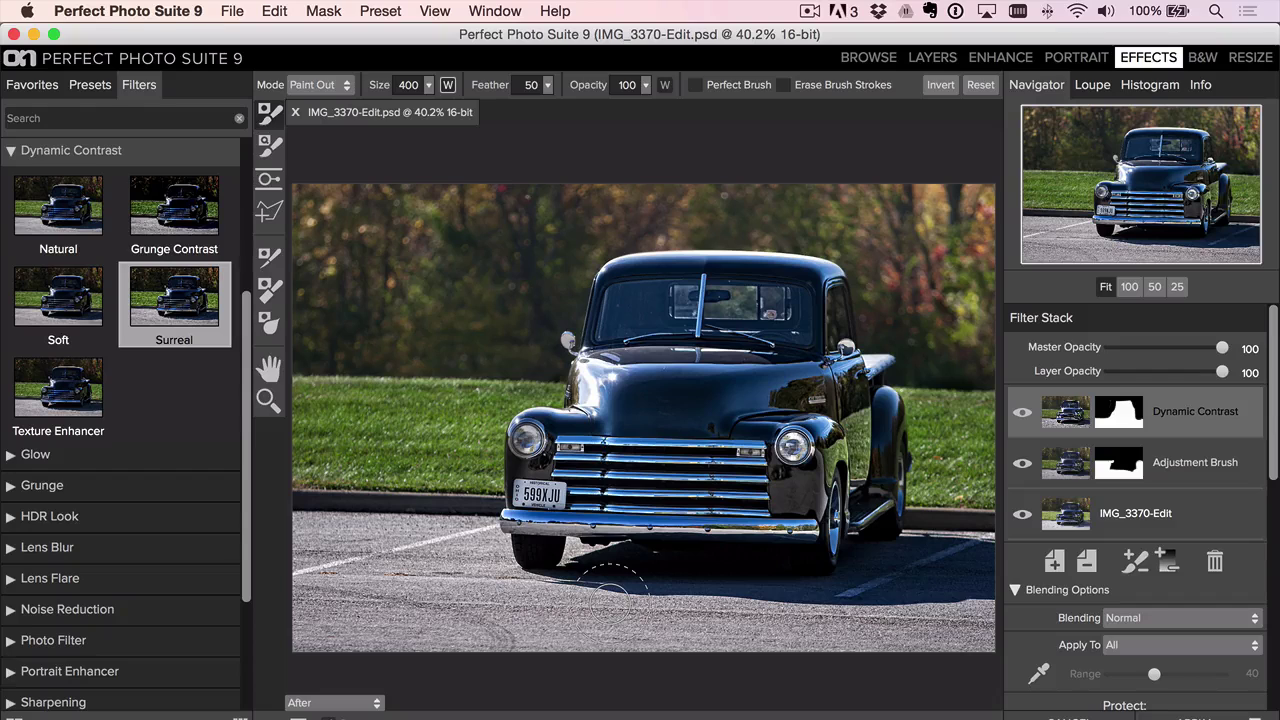
Step: Add another filter layer, apply the Sunshine preset of the Sunshine filter, and look over its filter options
{"action": "left_click", "coordinate": [1054, 560]}
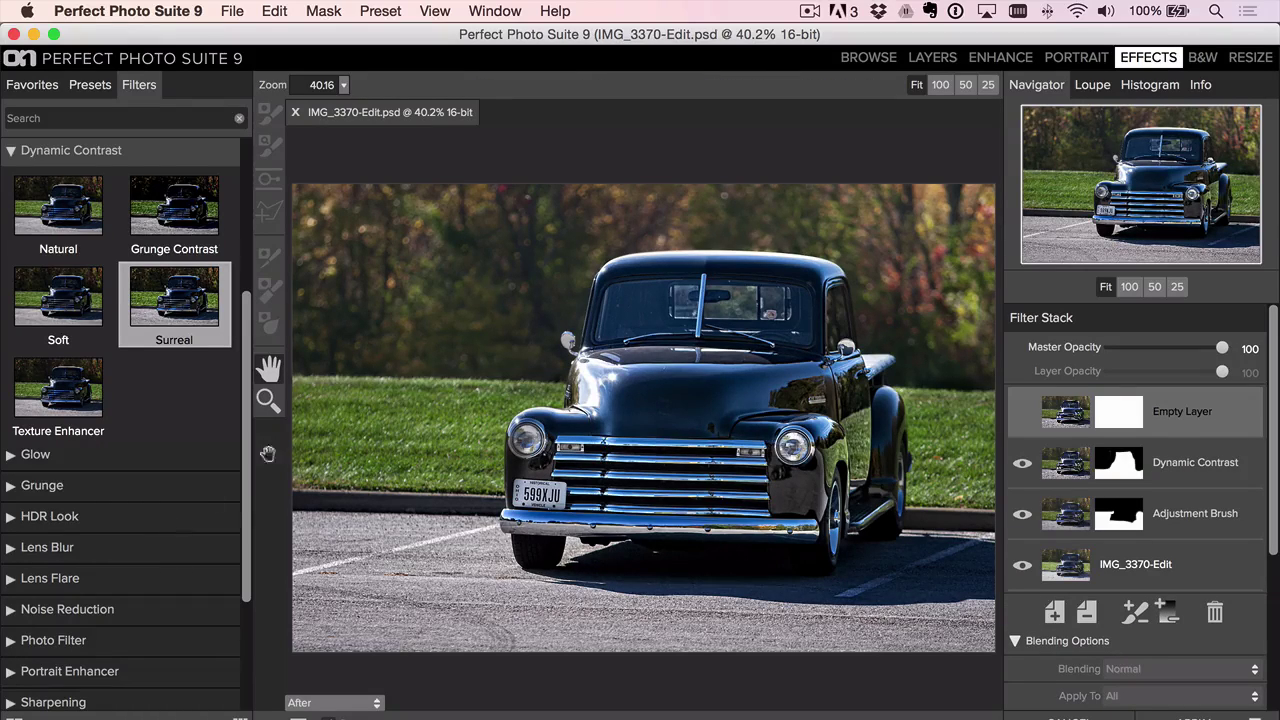
{"action": "scroll", "coordinate": [127, 612], "scroll_direction": "down", "scroll_amount": 5}
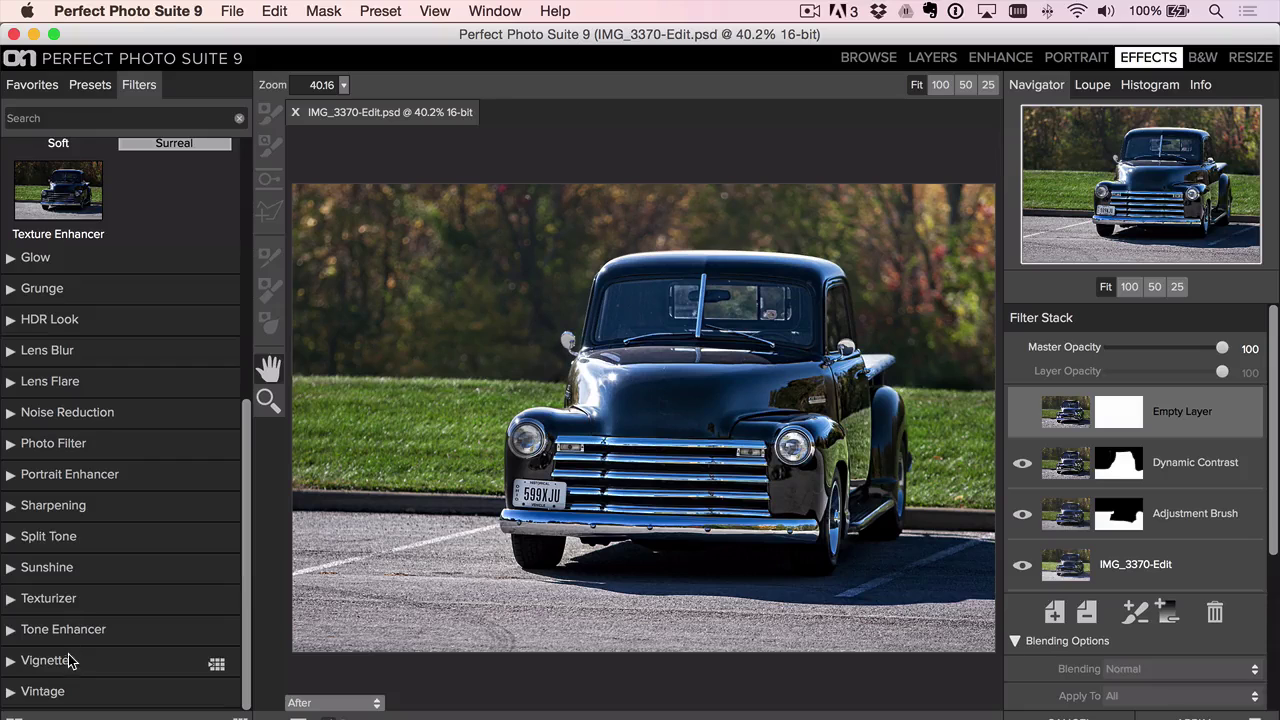
{"action": "left_click", "coordinate": [60, 567]}
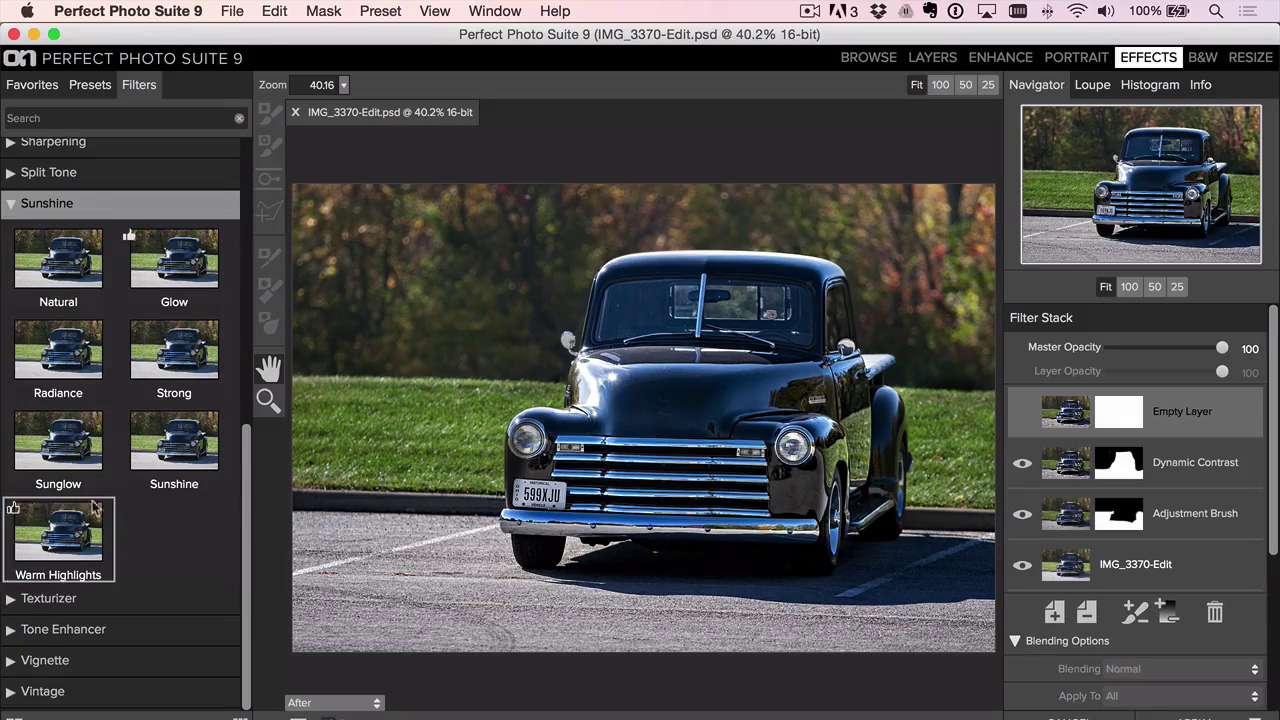
{"action": "left_click", "coordinate": [176, 455]}
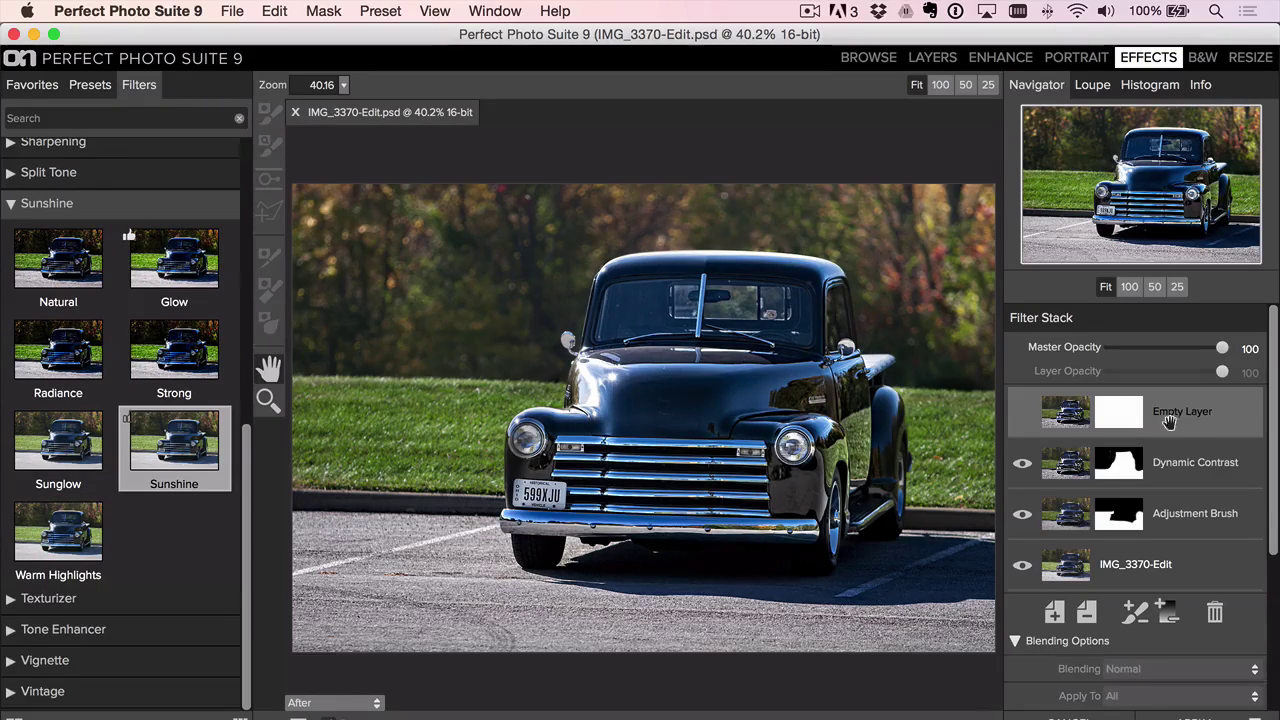
{"action": "scroll", "coordinate": [1181, 541], "scroll_direction": "down", "scroll_amount": 10}
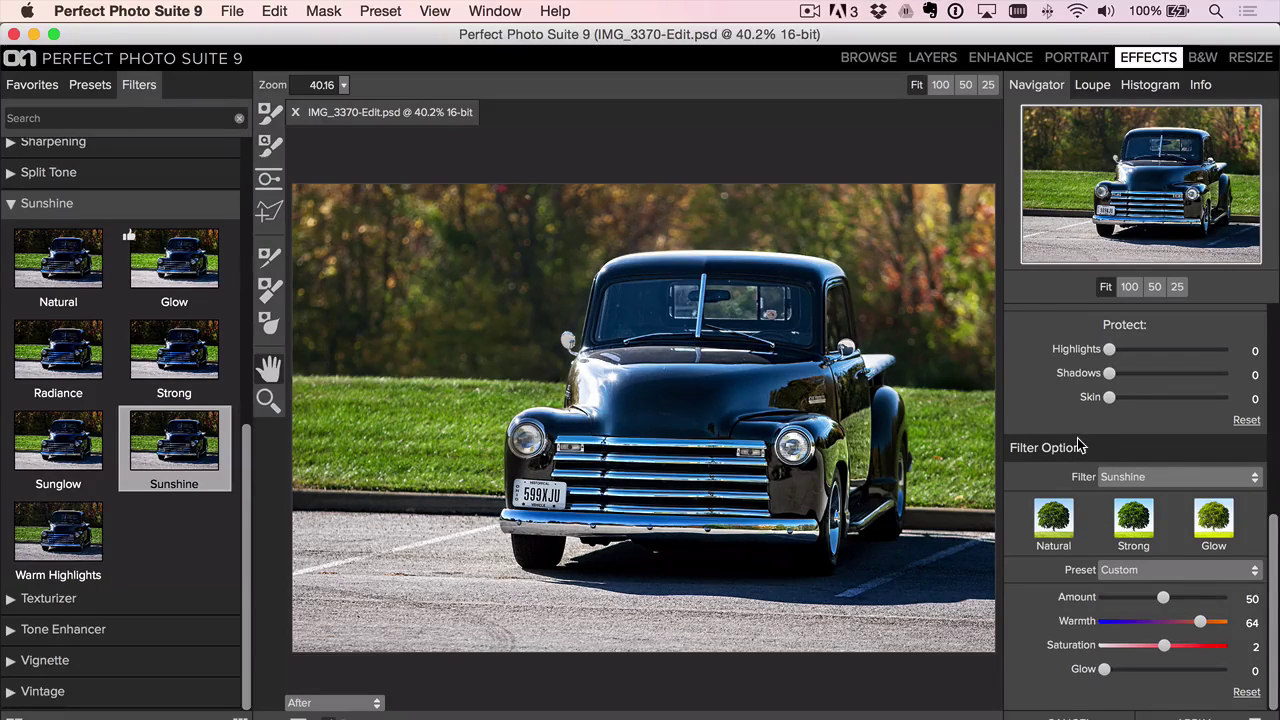
{"action": "scroll", "coordinate": [1128, 512], "scroll_direction": "up", "scroll_amount": 5}
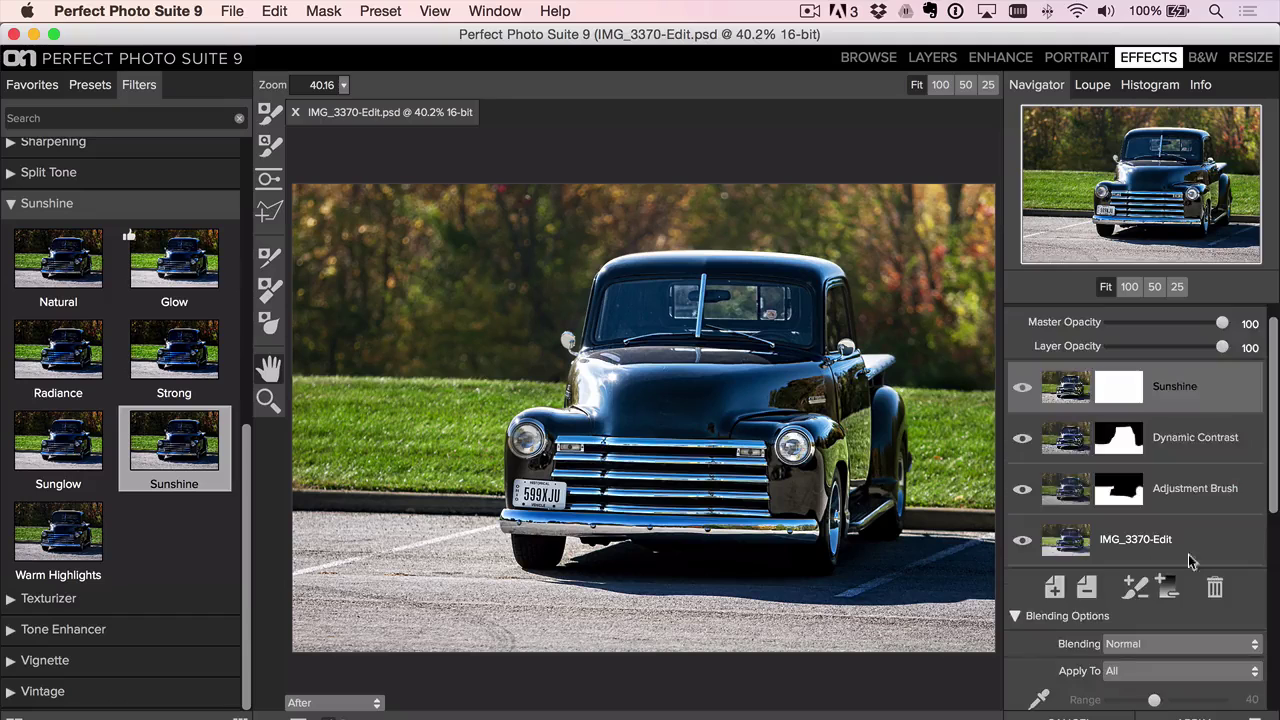
Step: Add a Vignette layer with the Big Softy preset, reduce its layer opacity, and return to Lightroom with the edit applied
{"action": "left_click", "coordinate": [1054, 588]}
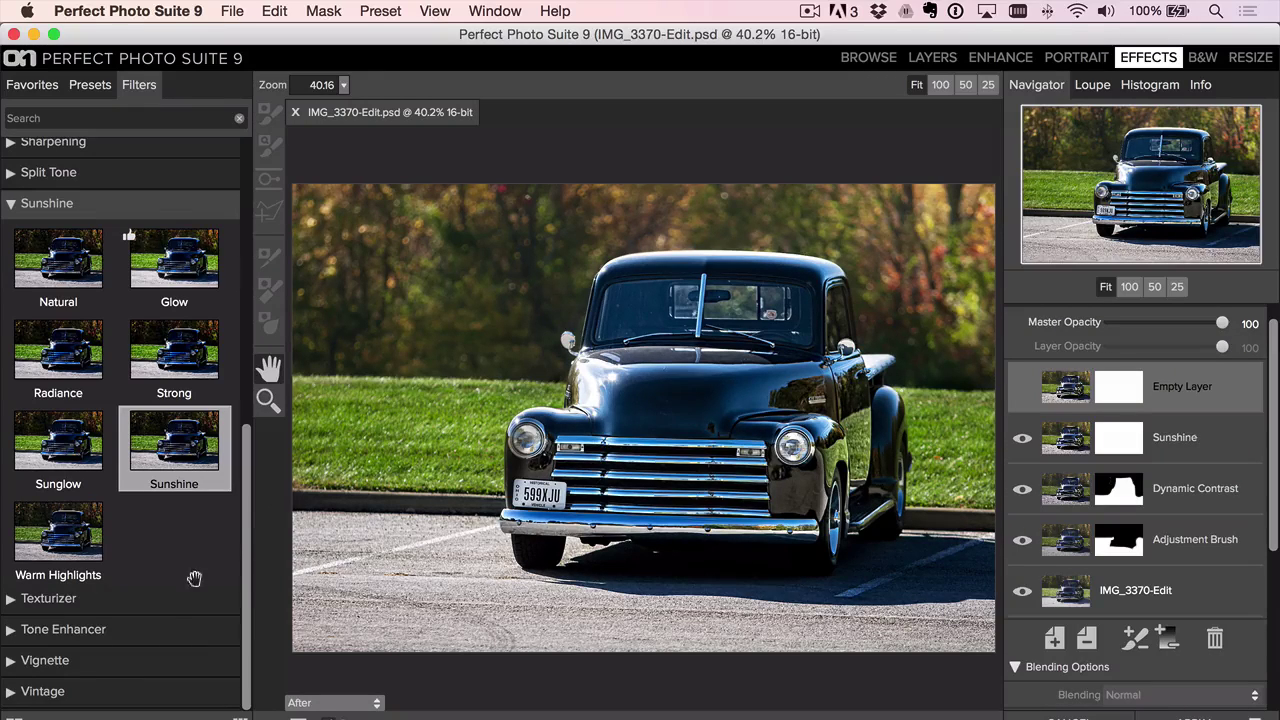
{"action": "left_click", "coordinate": [87, 672]}
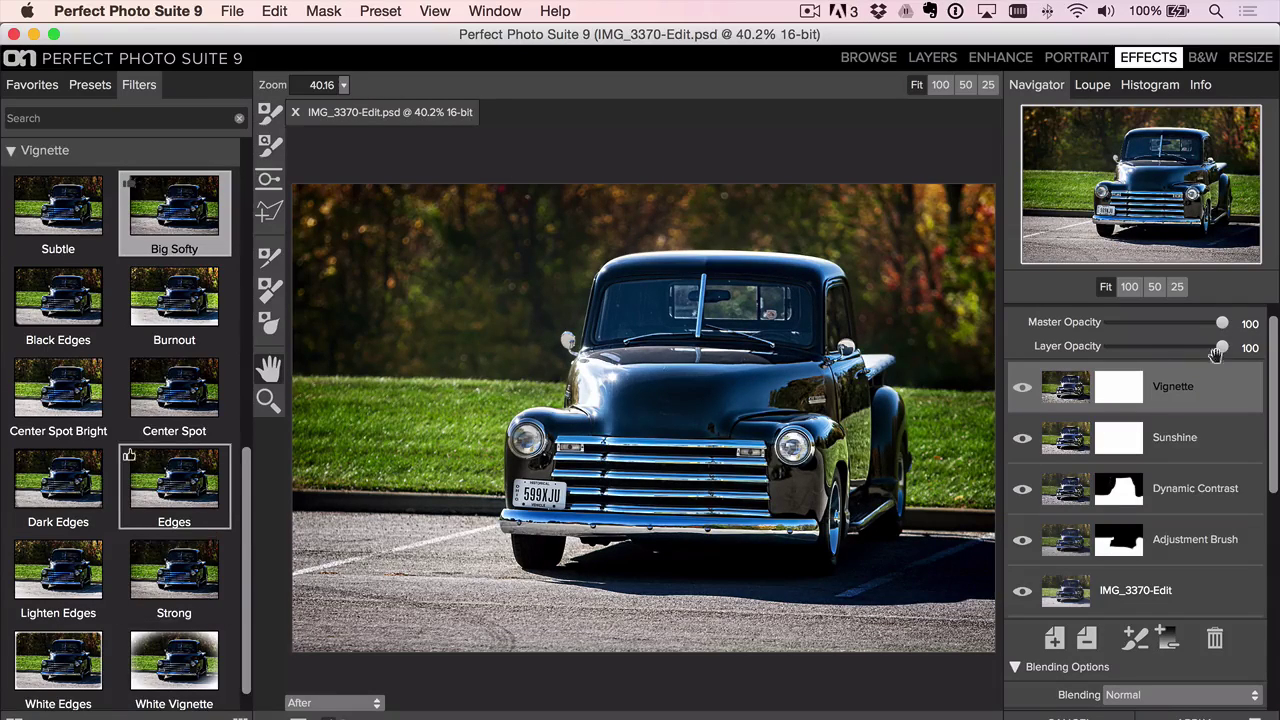
{"action": "left_click_drag", "start_coordinate": [1177, 349], "coordinate": [1182, 351]}
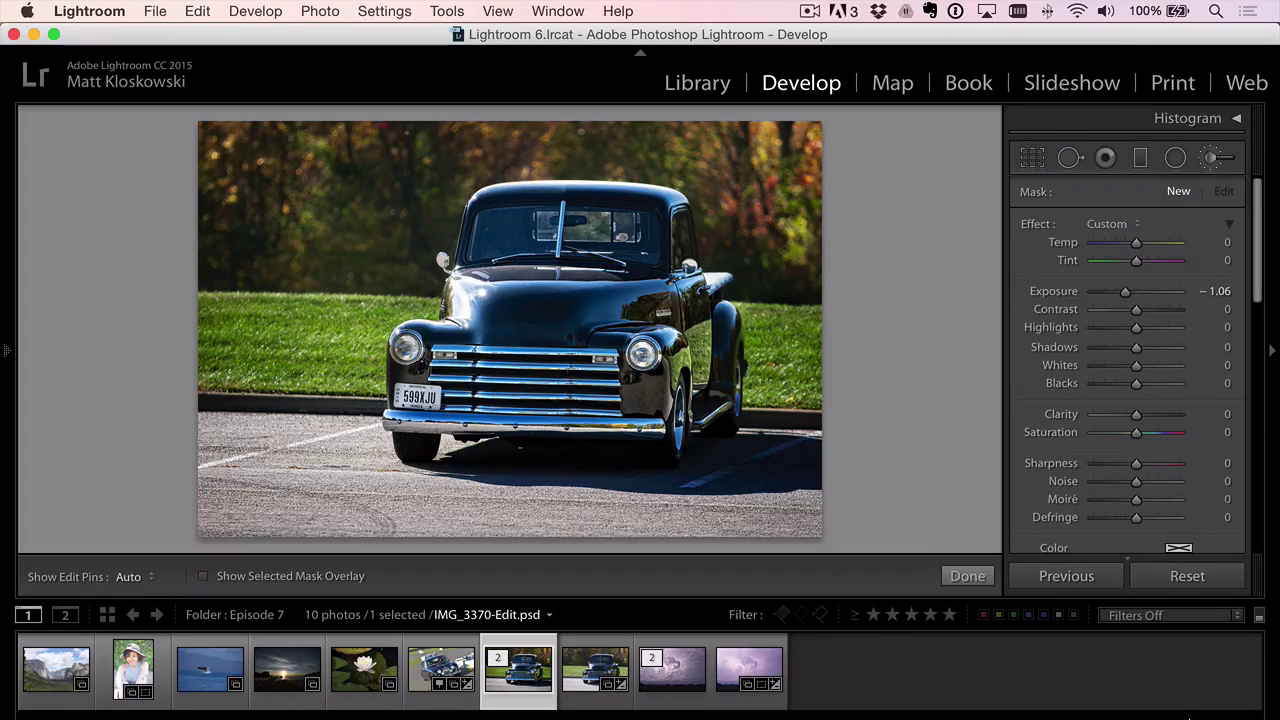
Step: Examine the finished truck photo with the lights dimmed and fully out, and restore the normal Develop view with its adjustment controls
{"action": "key", "text": "l"}
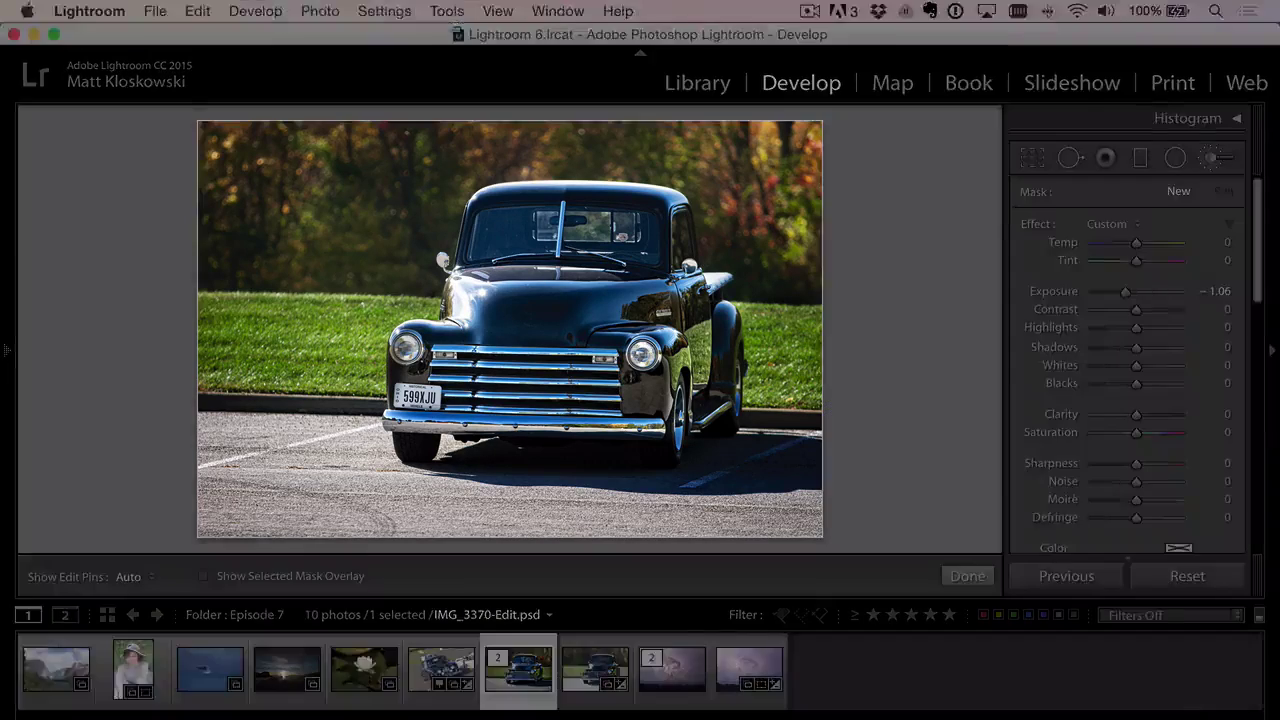
{"action": "key", "text": "l"}
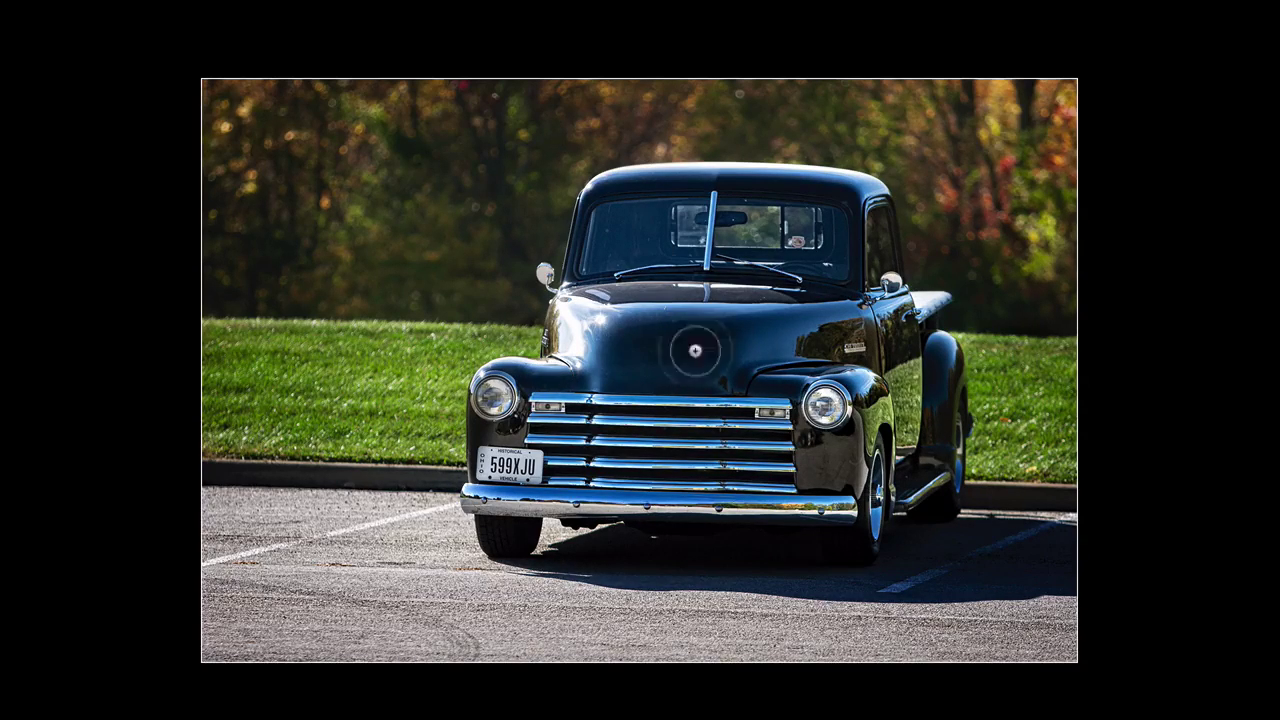
{"action": "key", "text": "l"}
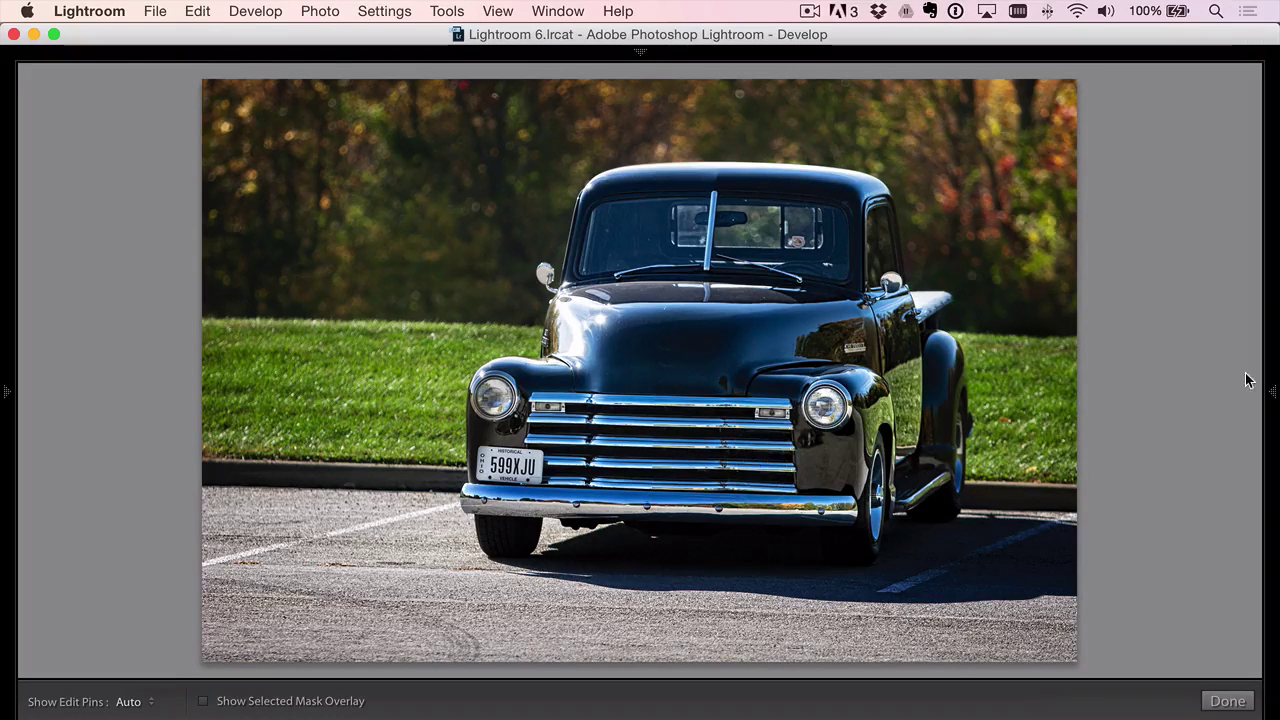
{"action": "left_click", "coordinate": [1275, 390]}
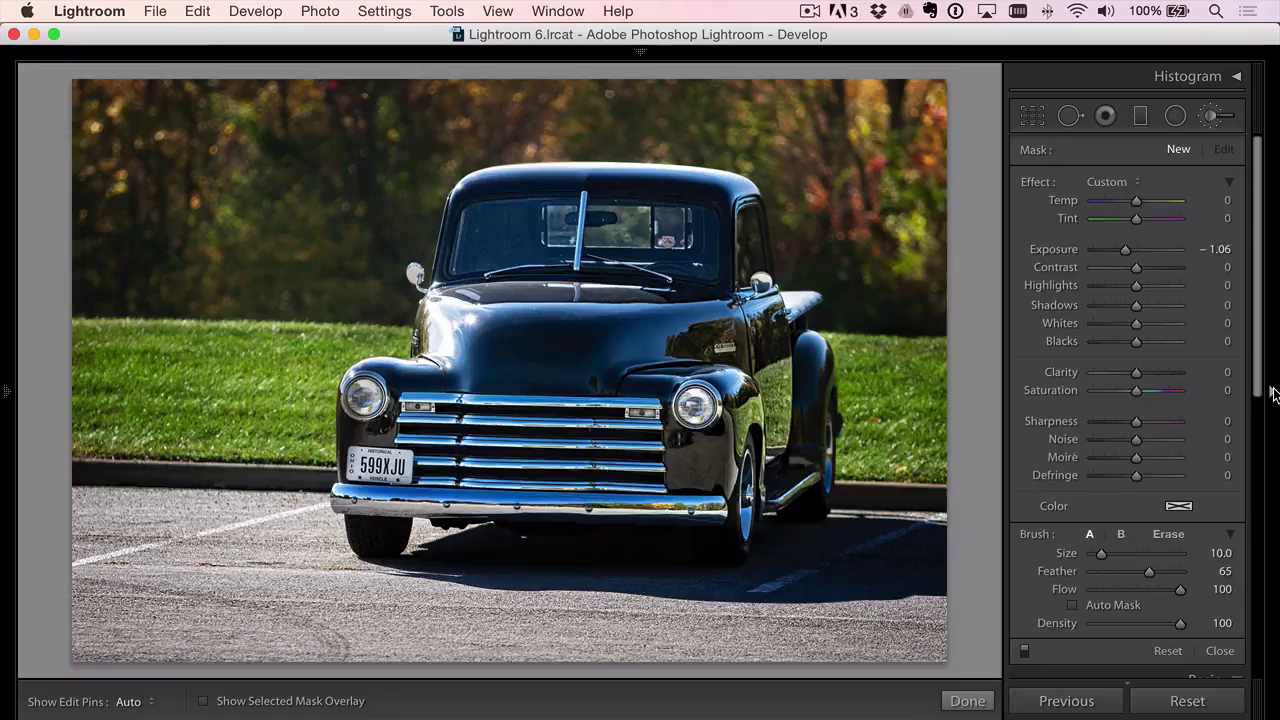
Step: Return to the Library grid, open the portrait of the woman in the hat in Develop, and hide the filmstrip
{"action": "key", "text": "Right"}
{"action": "key", "text": "Right"}
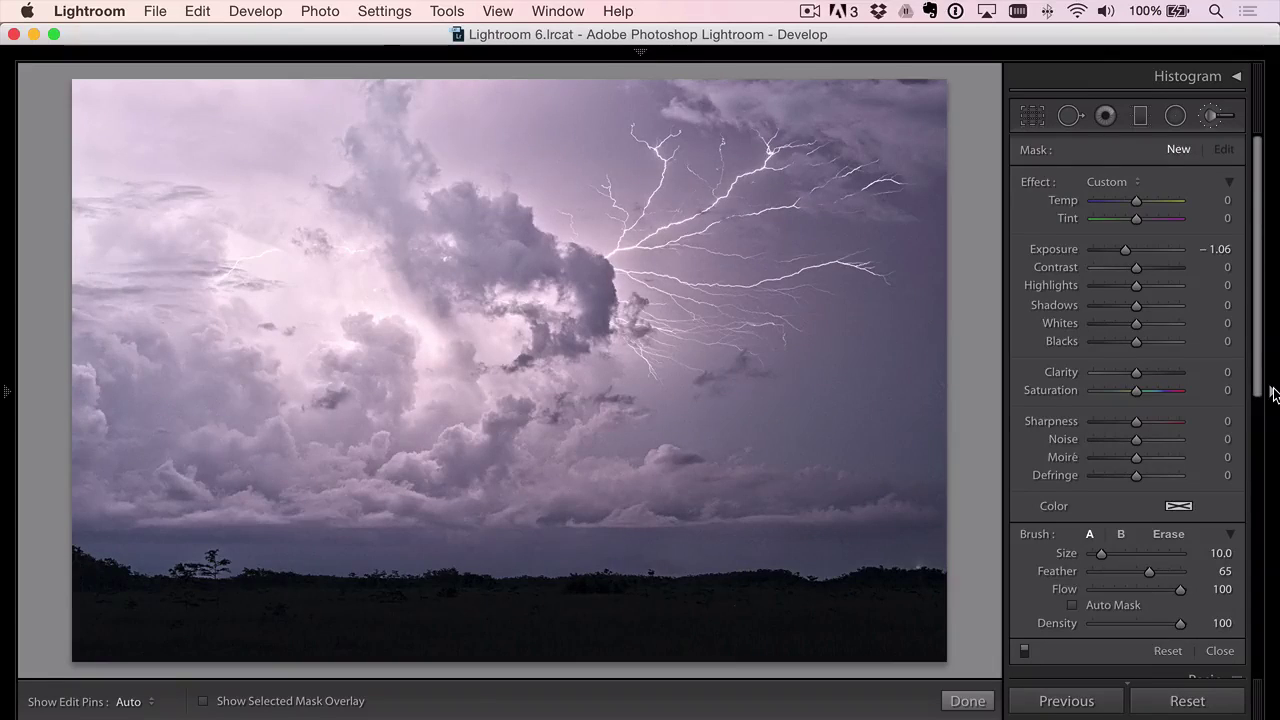
{"action": "key", "text": "g"}
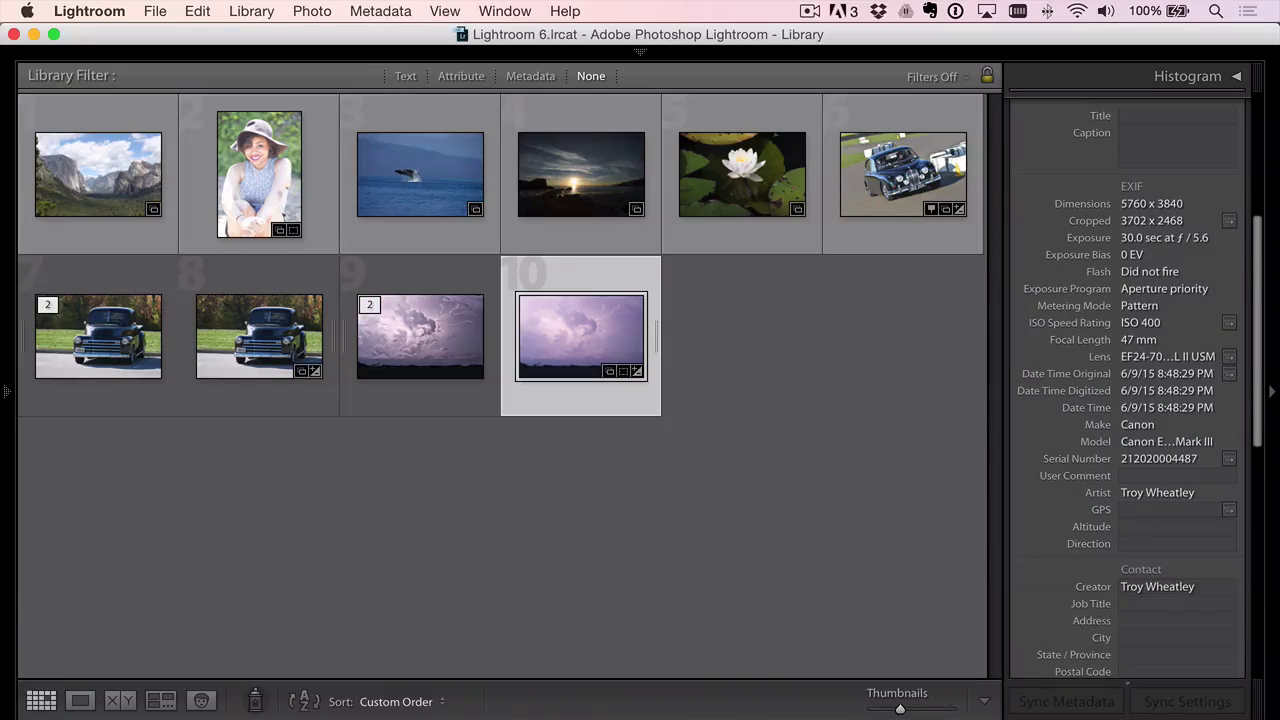
{"action": "key", "text": "F6"}
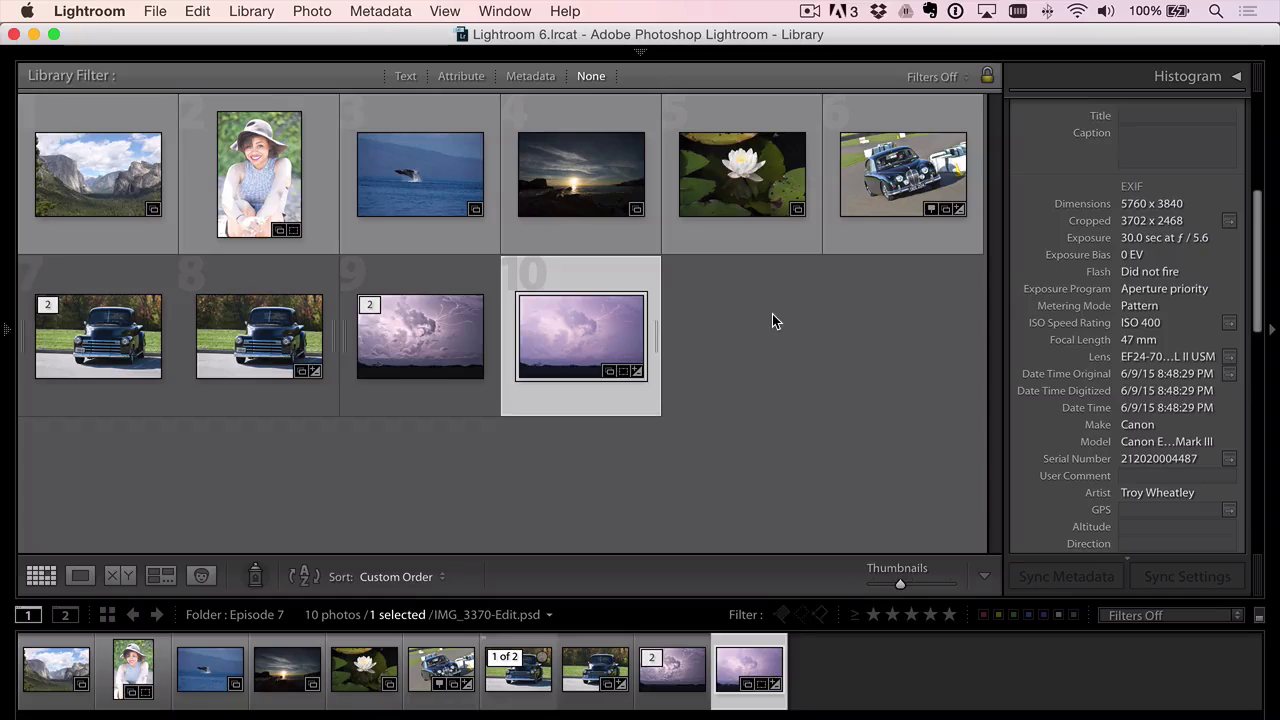
{"action": "left_click", "coordinate": [774, 321]}
{"action": "left_click", "coordinate": [198, 202]}
{"action": "double_click", "coordinate": [245, 150]}
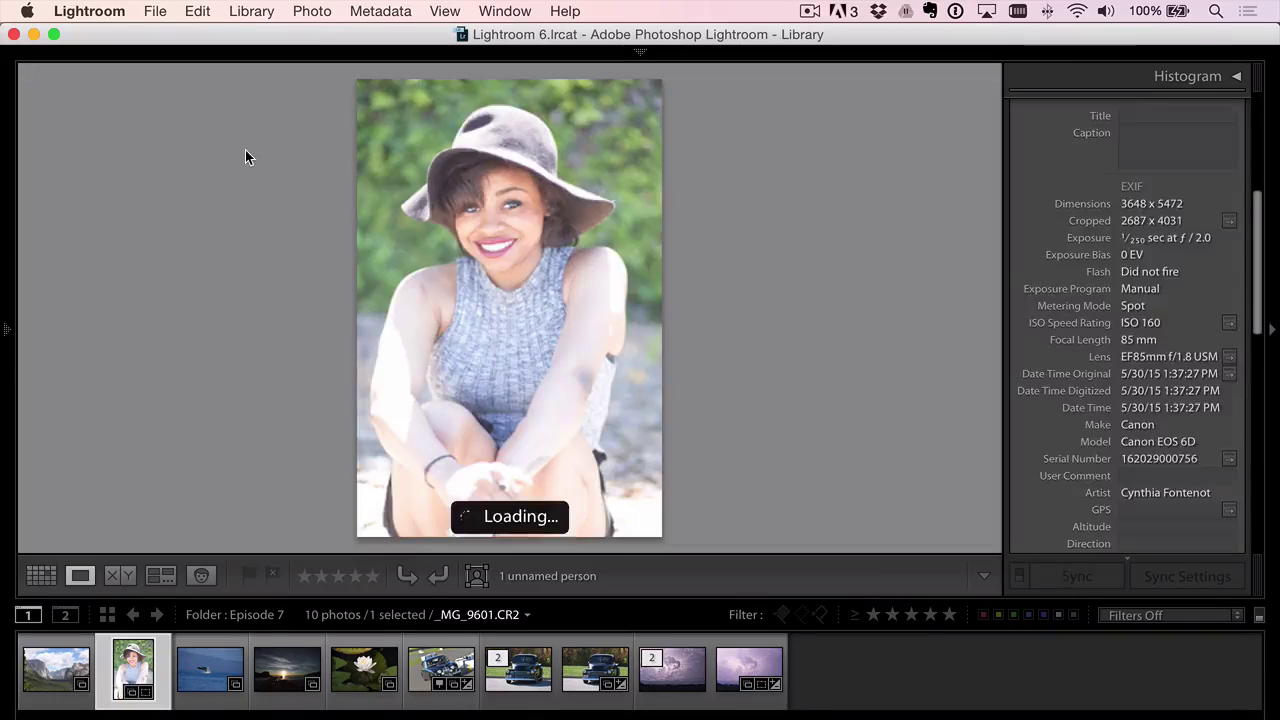
{"action": "key", "text": "d"}
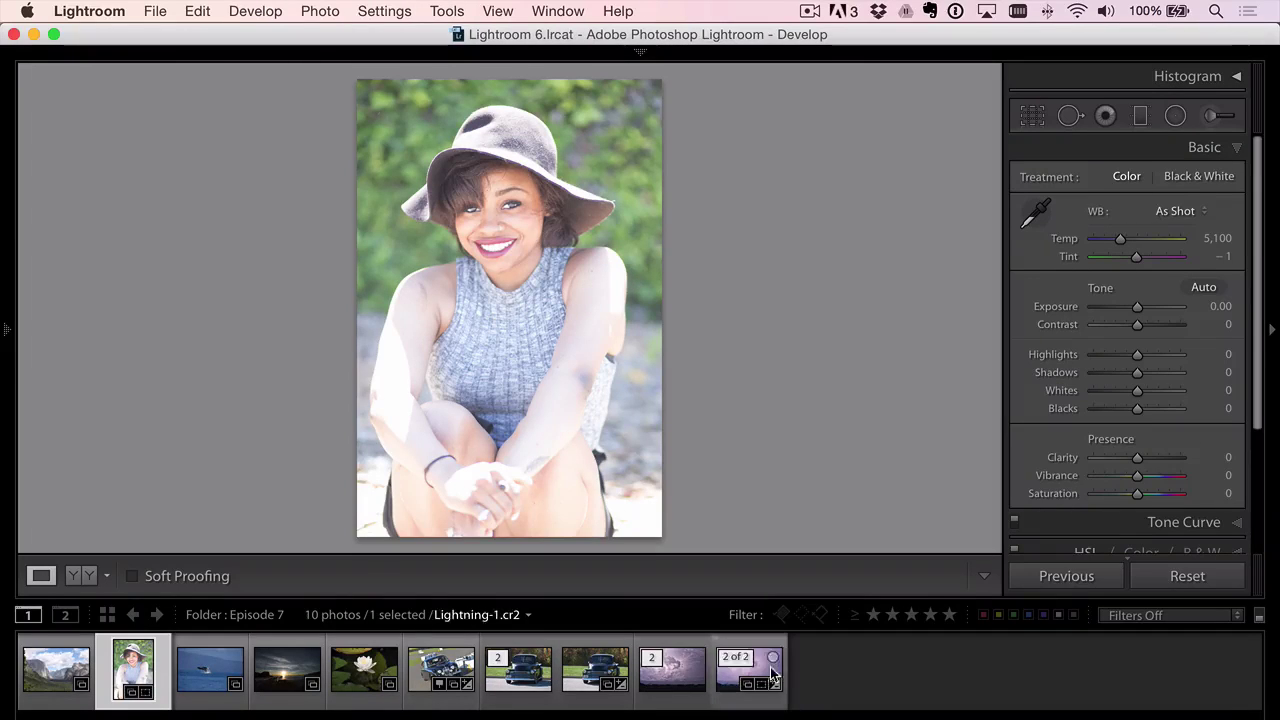
{"action": "key", "text": "F6"}
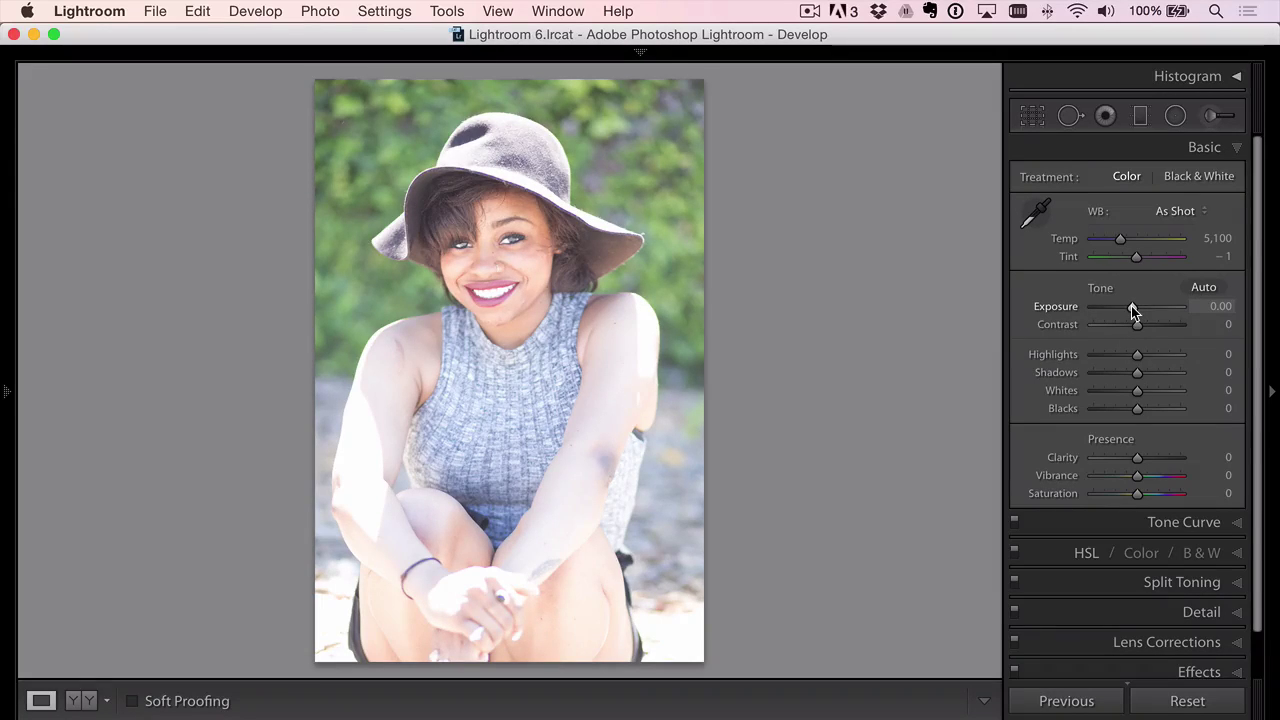
Step: Reset the portrait's existing crop and adjustments, and lower its Exposure to -1.80
{"action": "left_click_drag", "start_coordinate": [1131, 306], "coordinate": [1073, 307]}
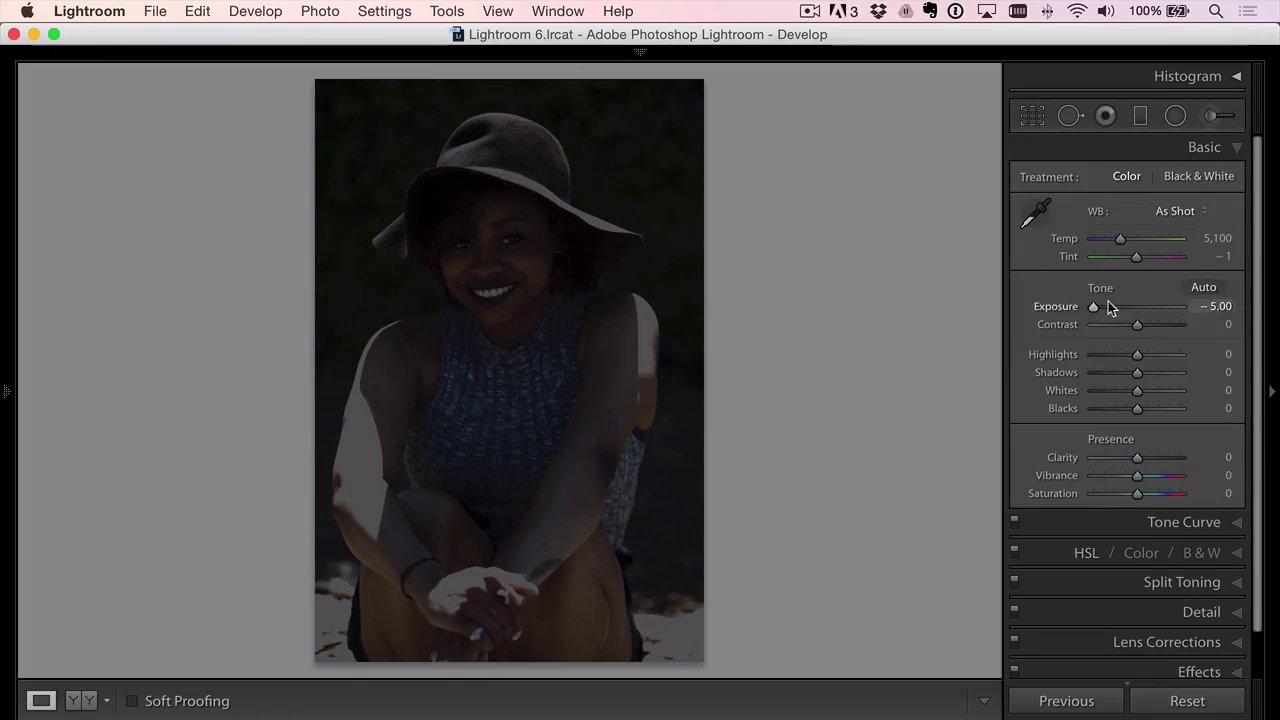
{"action": "mouse_move", "coordinate": [1108, 304]}
{"action": "left_mouse_down"}
{"action": "mouse_move", "coordinate": [1131, 301]}
{"action": "mouse_move", "coordinate": [1117, 307]}
{"action": "left_mouse_up"}
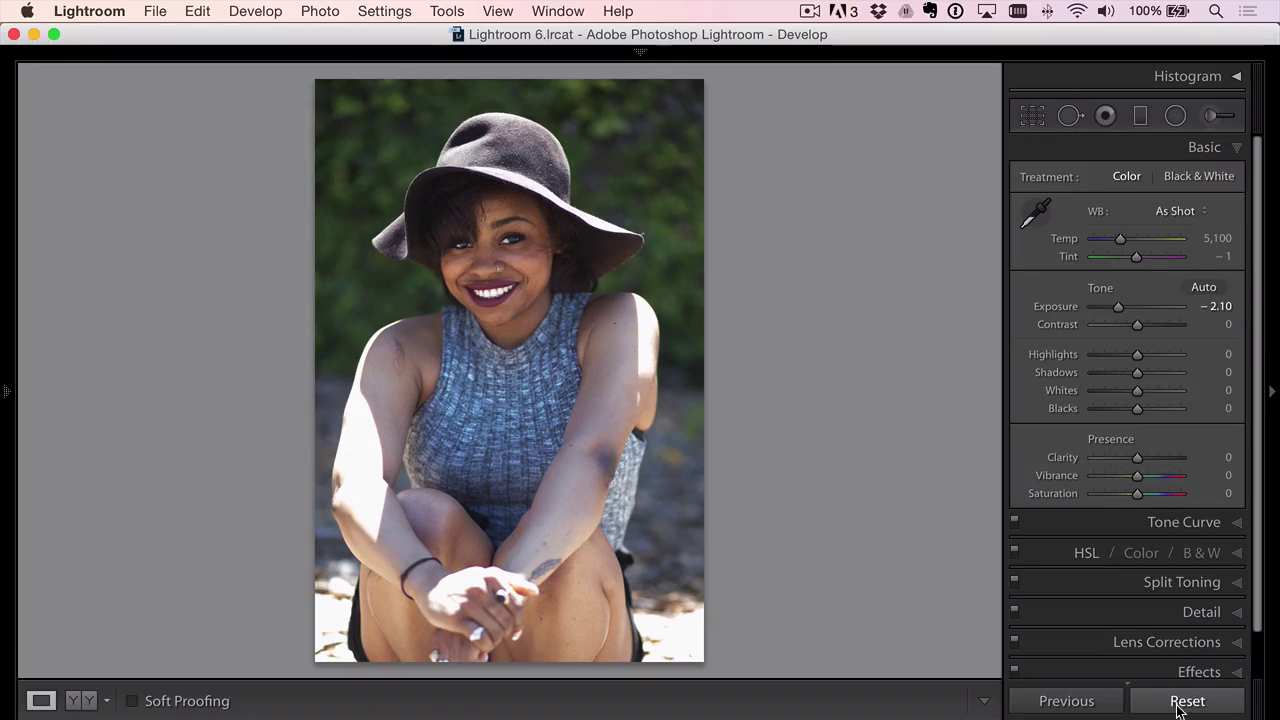
{"action": "left_click_drag", "start_coordinate": [1138, 308], "coordinate": [1117, 308]}
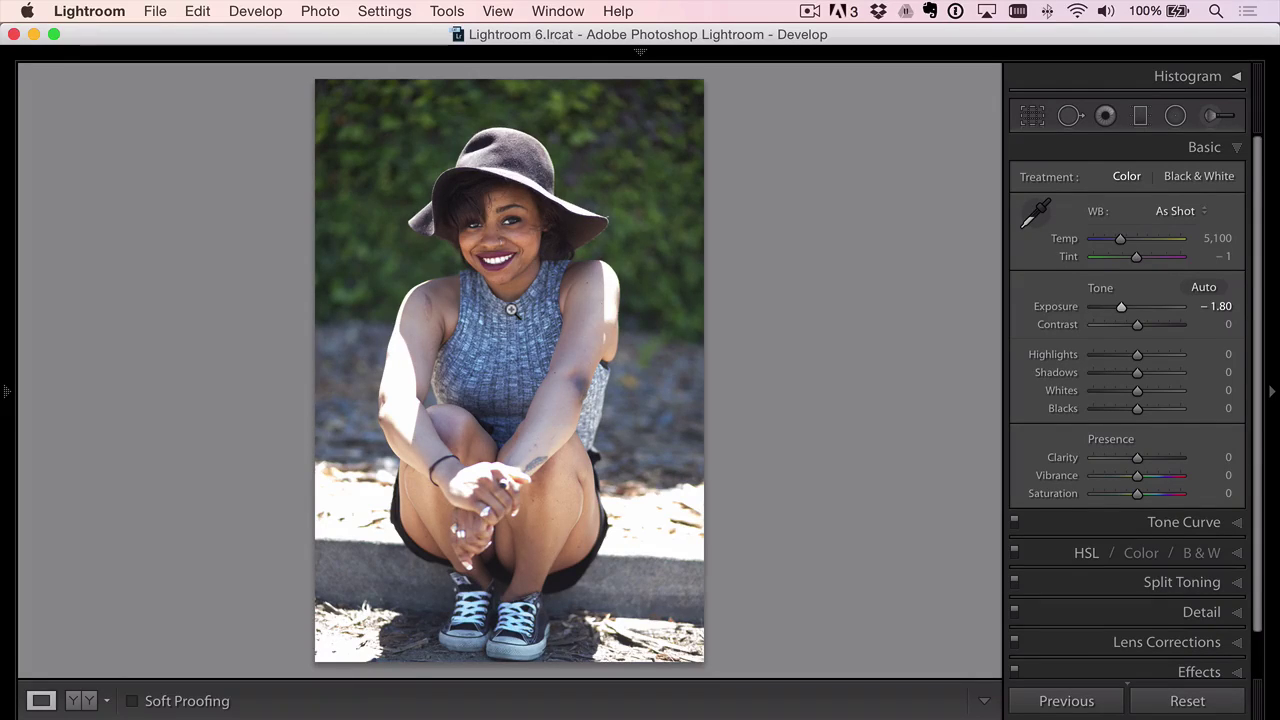
Step: Crop the portrait to the woman from her hat down to her hands and knees, keeping the original aspect ratio
{"action": "key", "text": "r"}
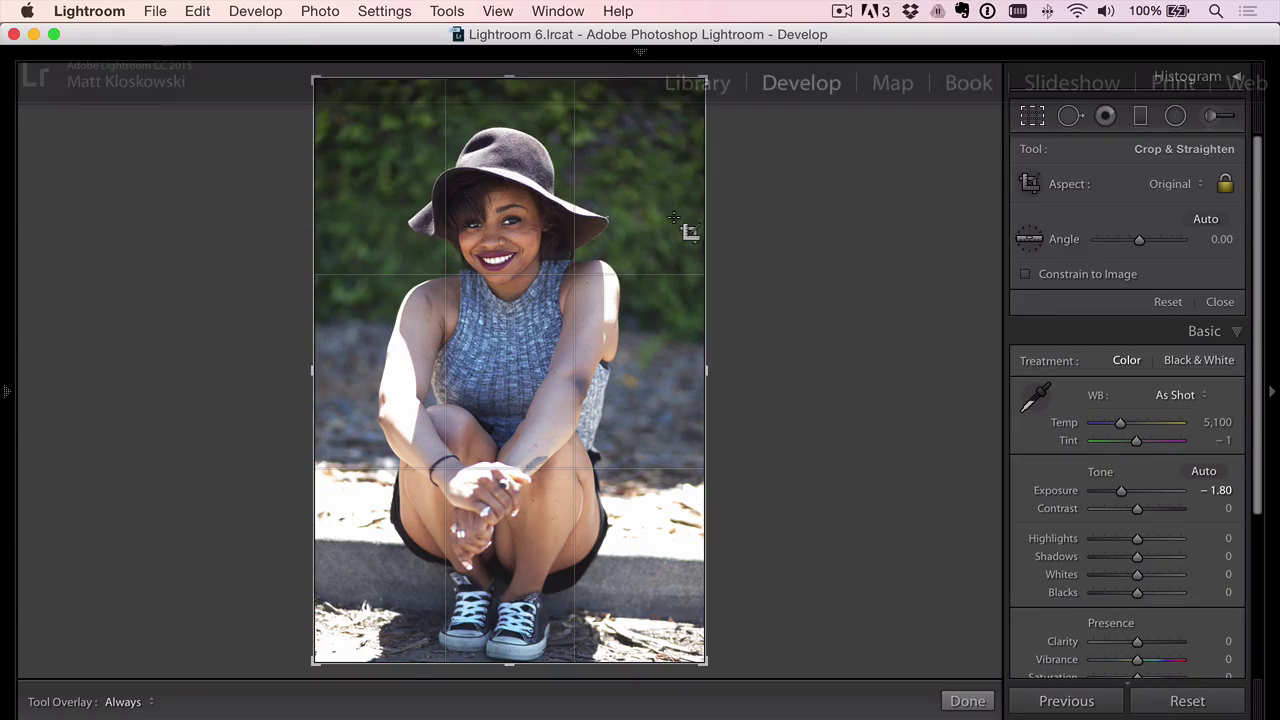
{"action": "left_click_drag", "start_coordinate": [697, 134], "coordinate": [668, 184]}
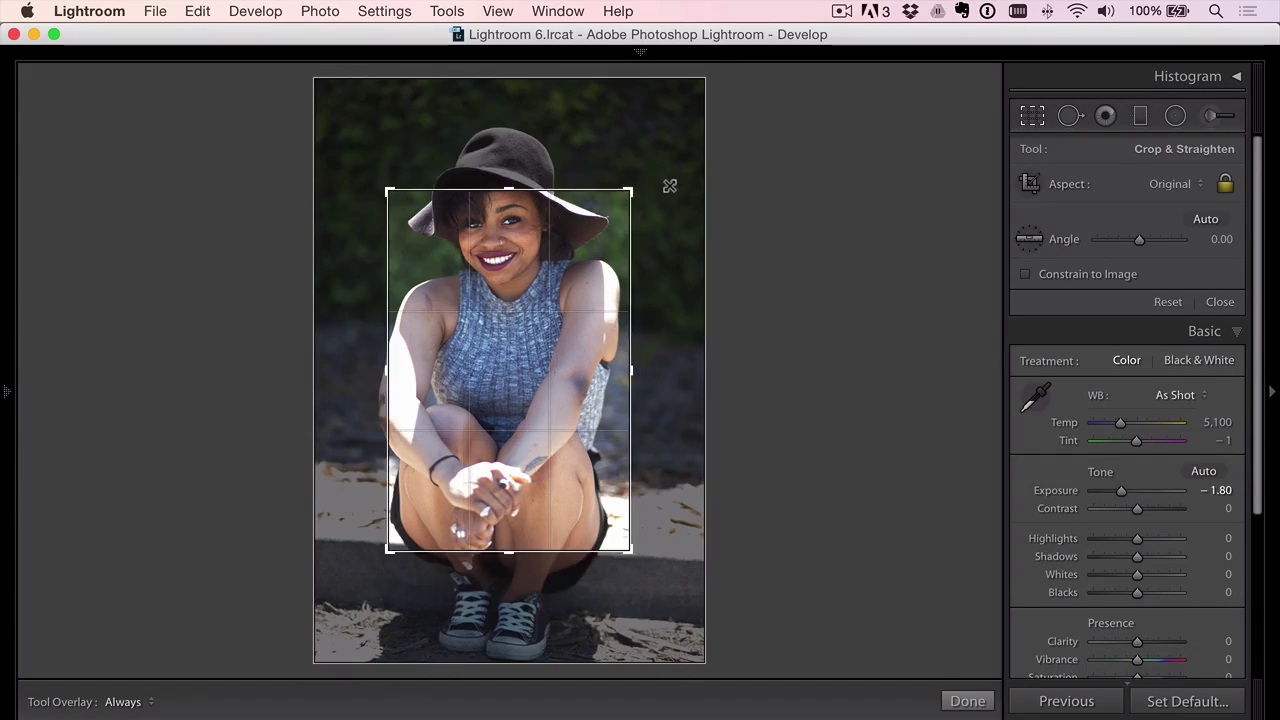
{"action": "left_click_drag", "start_coordinate": [540, 303], "coordinate": [548, 355]}
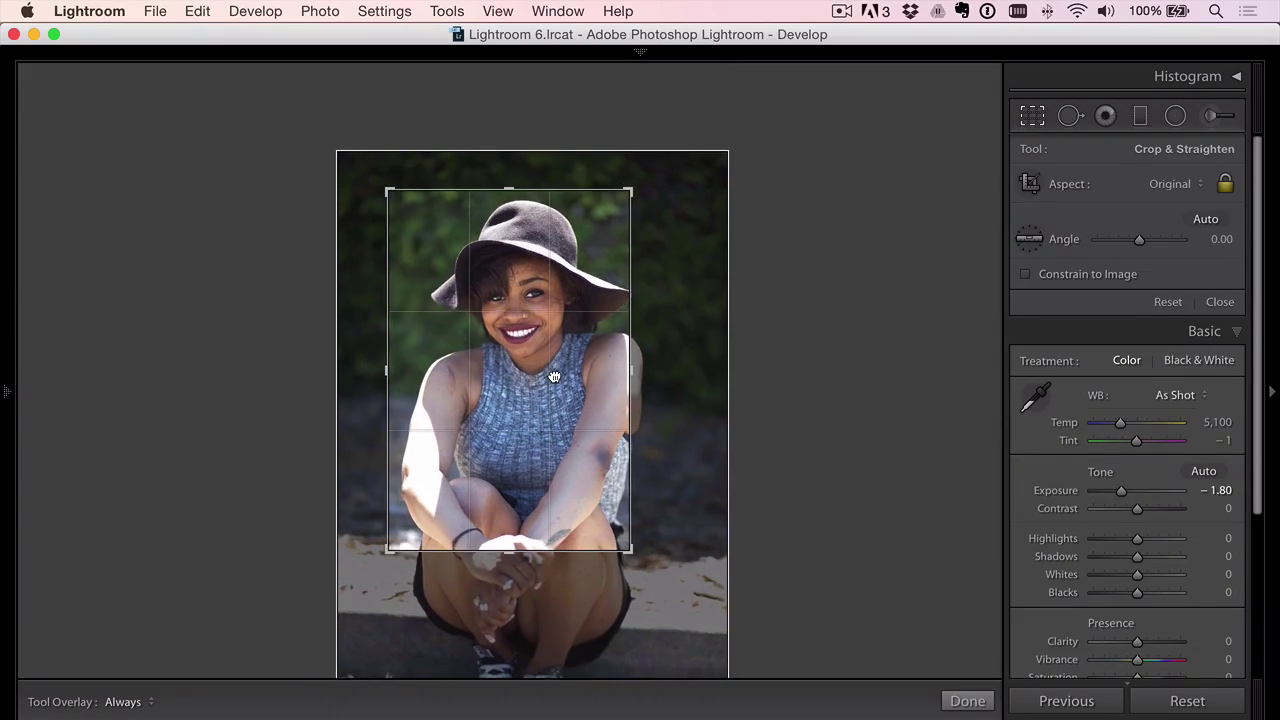
{"action": "left_click_drag", "start_coordinate": [634, 551], "coordinate": [648, 573]}
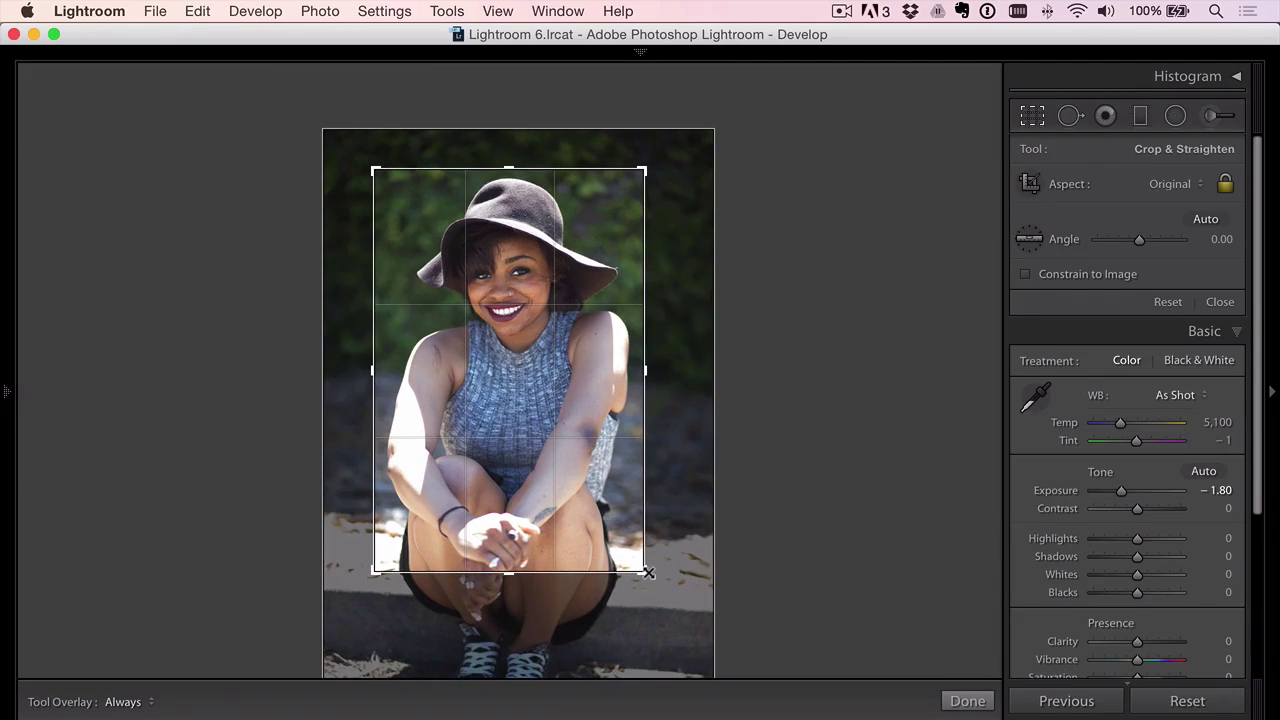
{"action": "key", "text": "r"}
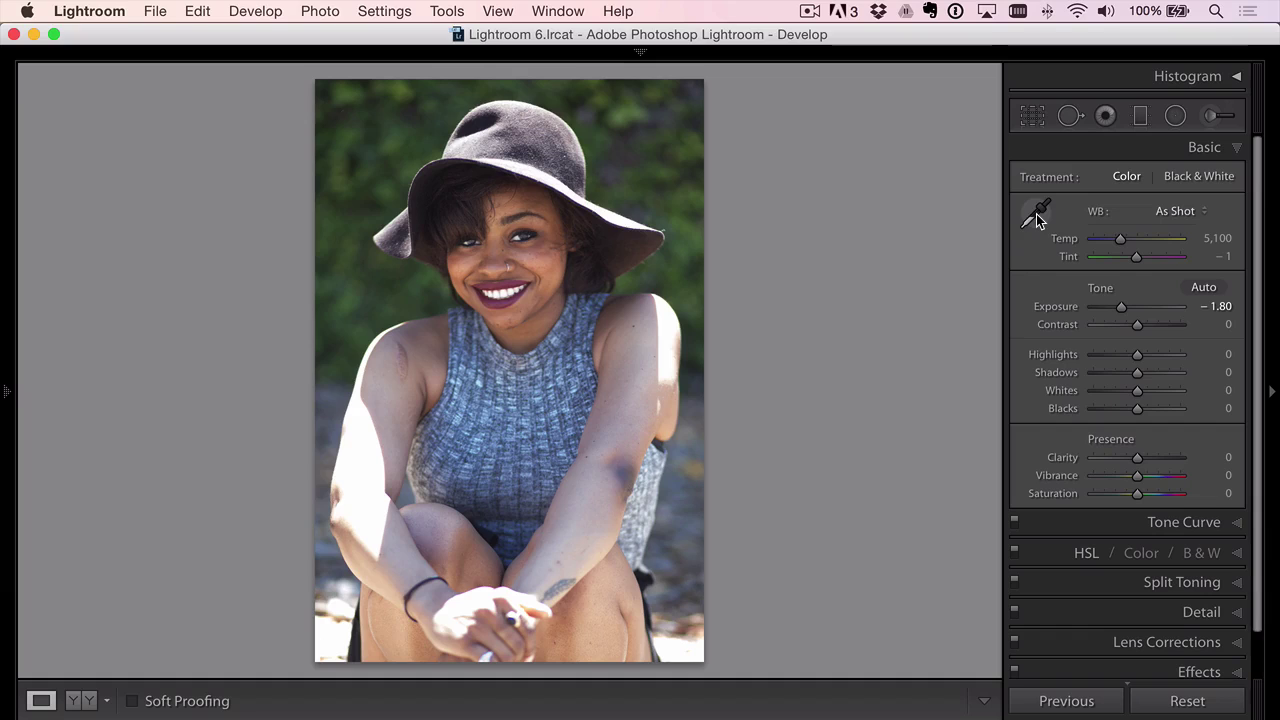
Step: Brighten the woman's face by painting over it with the Adjustment Brush, and set the brush adjustment's Exposure to 0.53
{"action": "left_click", "coordinate": [1212, 115]}
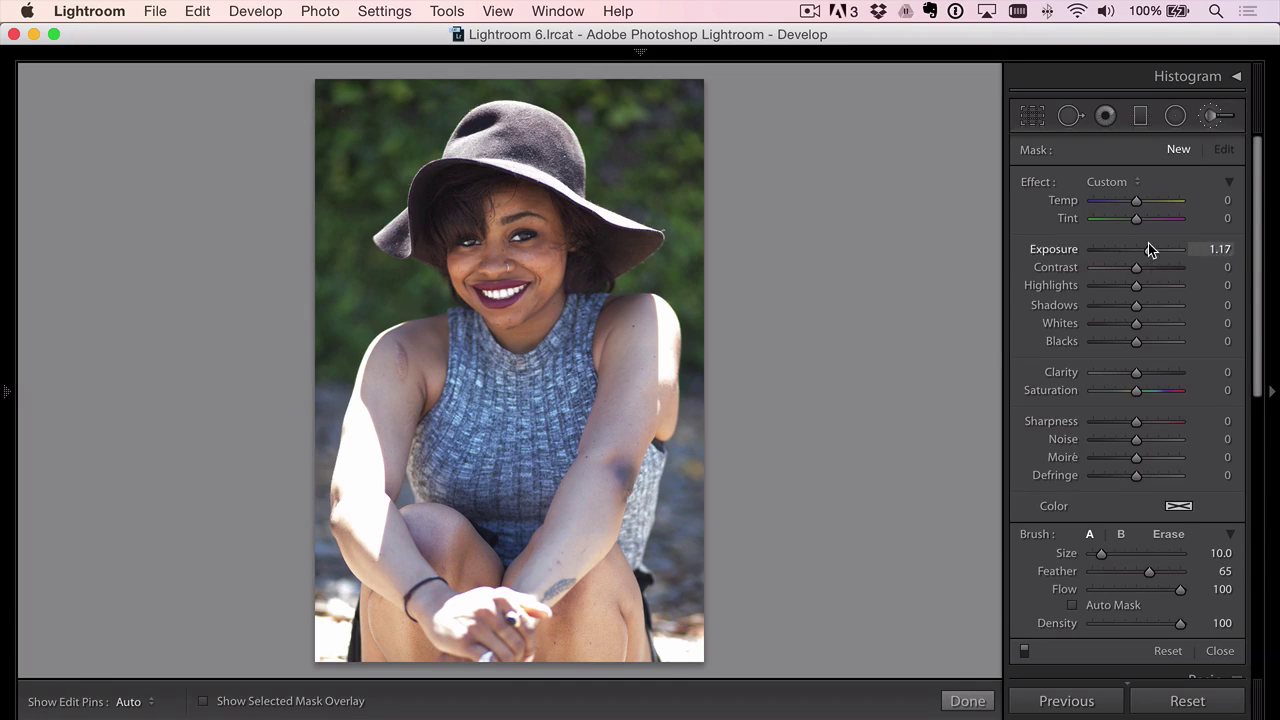
{"action": "left_click_drag", "start_coordinate": [1148, 243], "coordinate": [1143, 243]}
{"action": "key", "text": "h"}
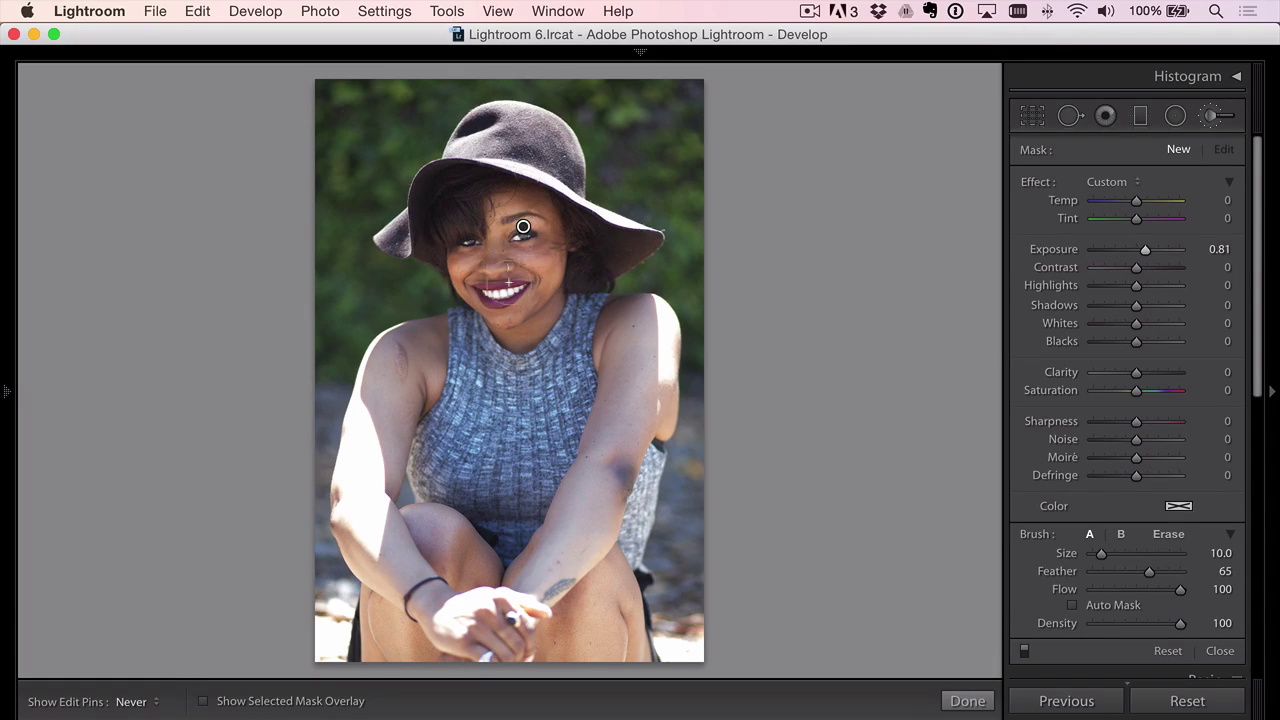
{"action": "mouse_move", "coordinate": [523, 227]}
{"action": "left_mouse_down"}
{"action": "mouse_move", "coordinate": [462, 240]}
{"action": "mouse_move", "coordinate": [555, 250]}
{"action": "mouse_move", "coordinate": [470, 234]}
{"action": "mouse_move", "coordinate": [515, 345]}
{"action": "mouse_move", "coordinate": [457, 214]}
{"action": "mouse_move", "coordinate": [447, 231]}
{"action": "left_mouse_up"}
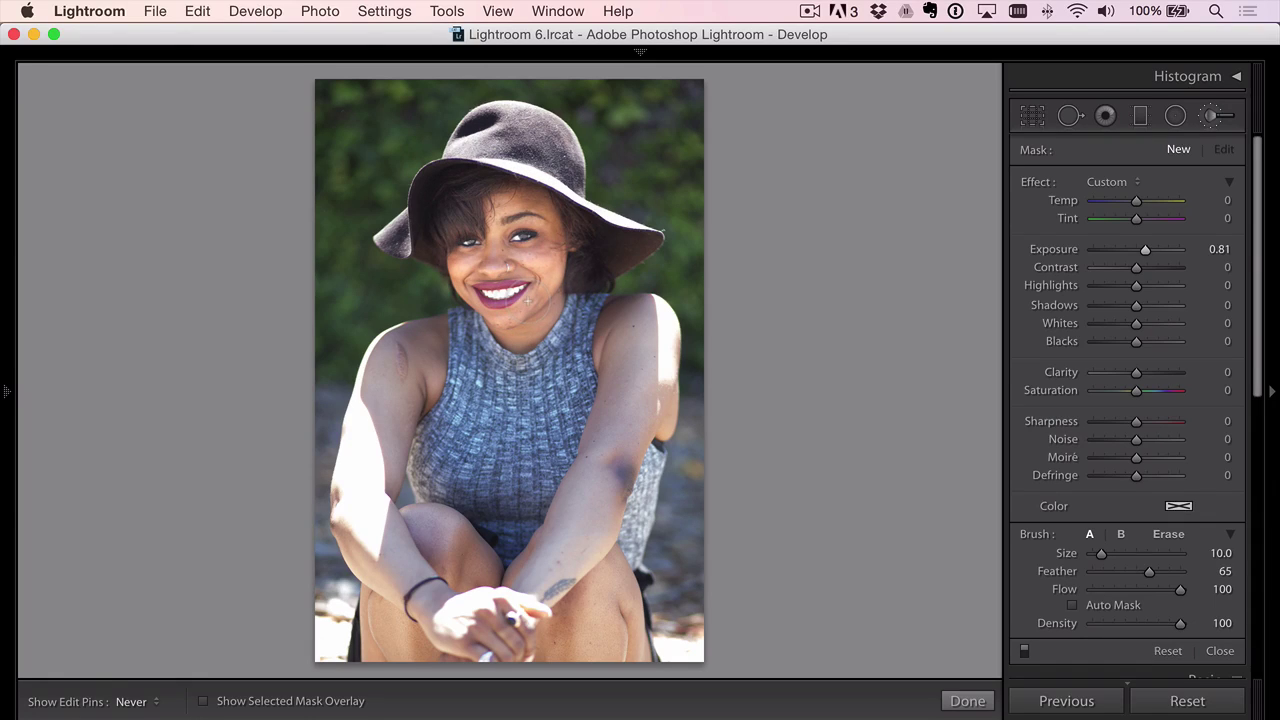
{"action": "left_click_drag", "start_coordinate": [527, 298], "coordinate": [575, 295]}
{"action": "left_click_drag", "start_coordinate": [1143, 256], "coordinate": [1139, 256]}
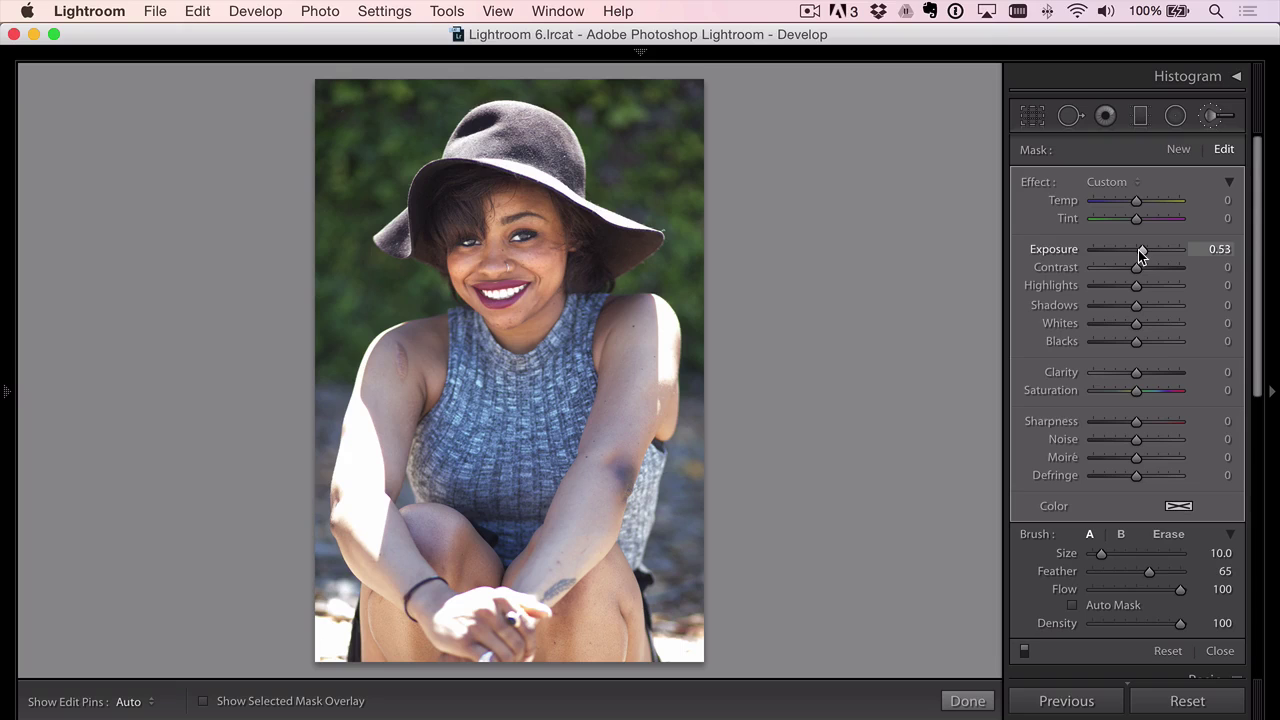
Step: Send the portrait to Perfect Photo Suite 9 as a plug-in edit and open it in the Portrait module
{"action": "left_click", "coordinate": [155, 11]}
{"action": "mouse_move", "coordinate": [245, 398]}
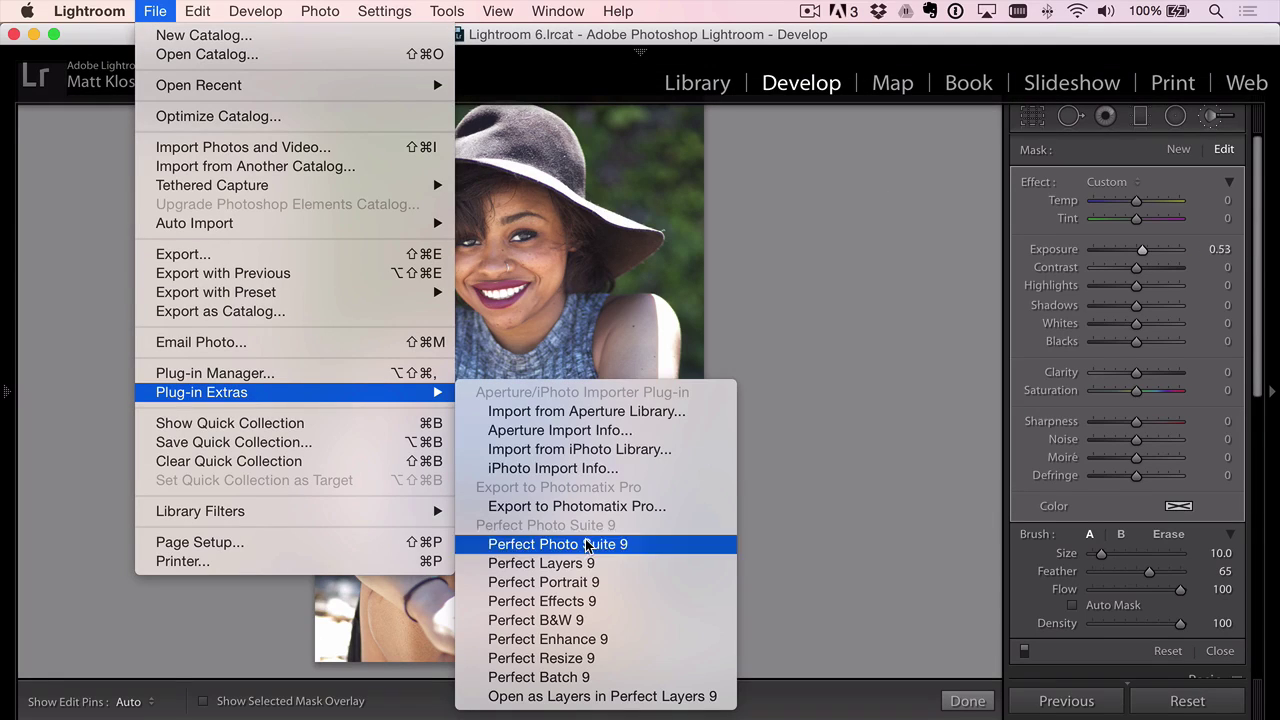
{"action": "left_click", "coordinate": [585, 563]}
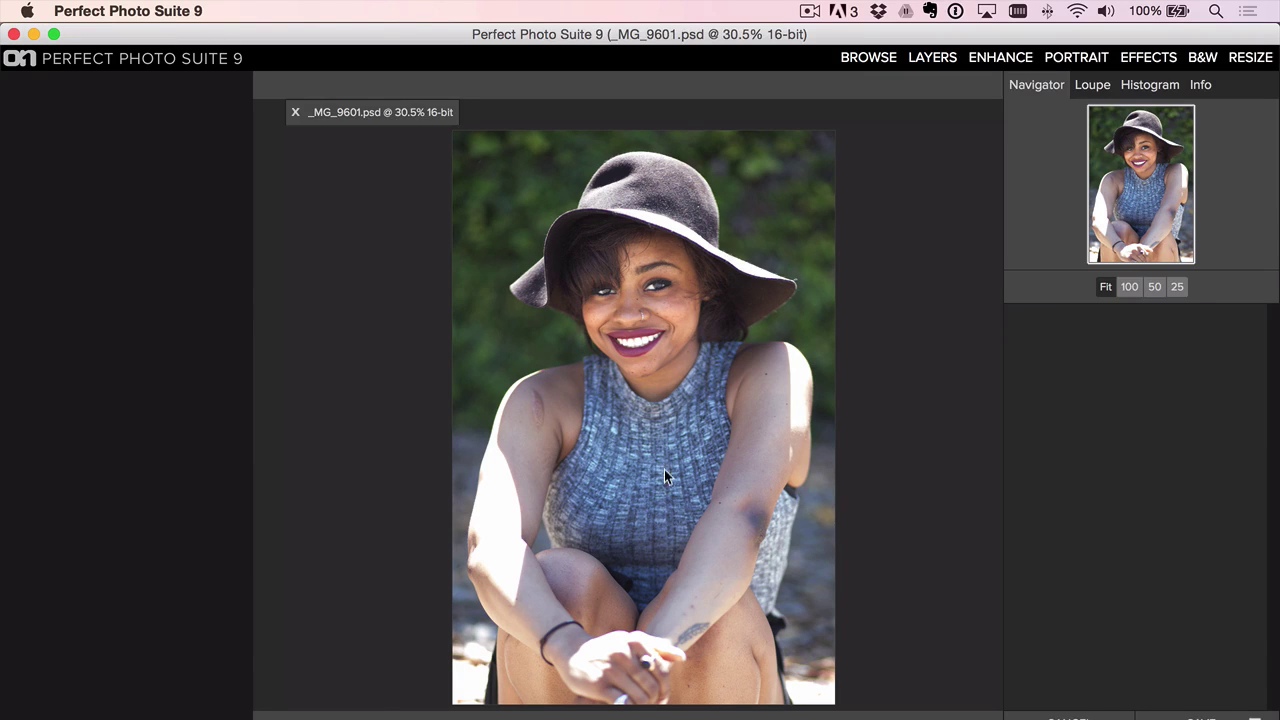
{"action": "left_click", "coordinate": [1072, 60]}
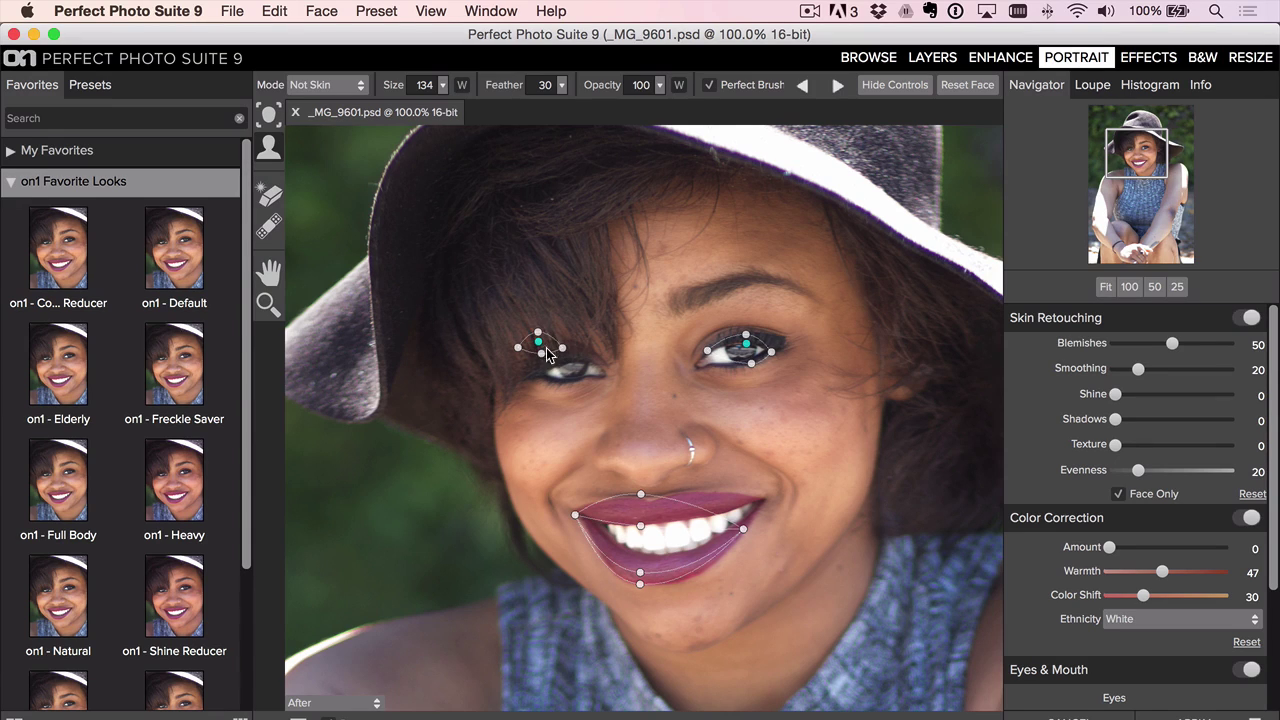
Step: Fit the face control points to the outlines of both eyes, the outer corner of the mouth and the lower lip
{"action": "left_click_drag", "start_coordinate": [537, 340], "coordinate": [534, 377]}
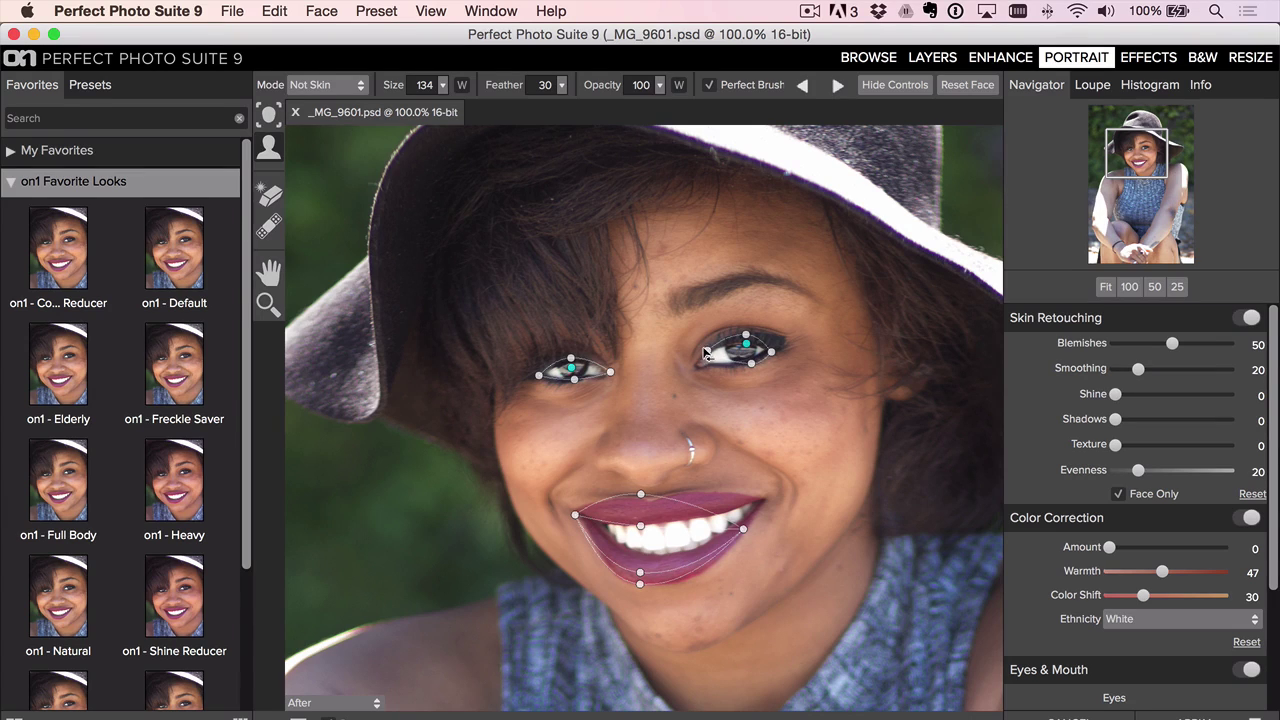
{"action": "left_click_drag", "start_coordinate": [706, 353], "coordinate": [697, 365]}
{"action": "left_click_drag", "start_coordinate": [740, 528], "coordinate": [769, 498]}
{"action": "left_click_drag", "start_coordinate": [639, 575], "coordinate": [655, 584]}
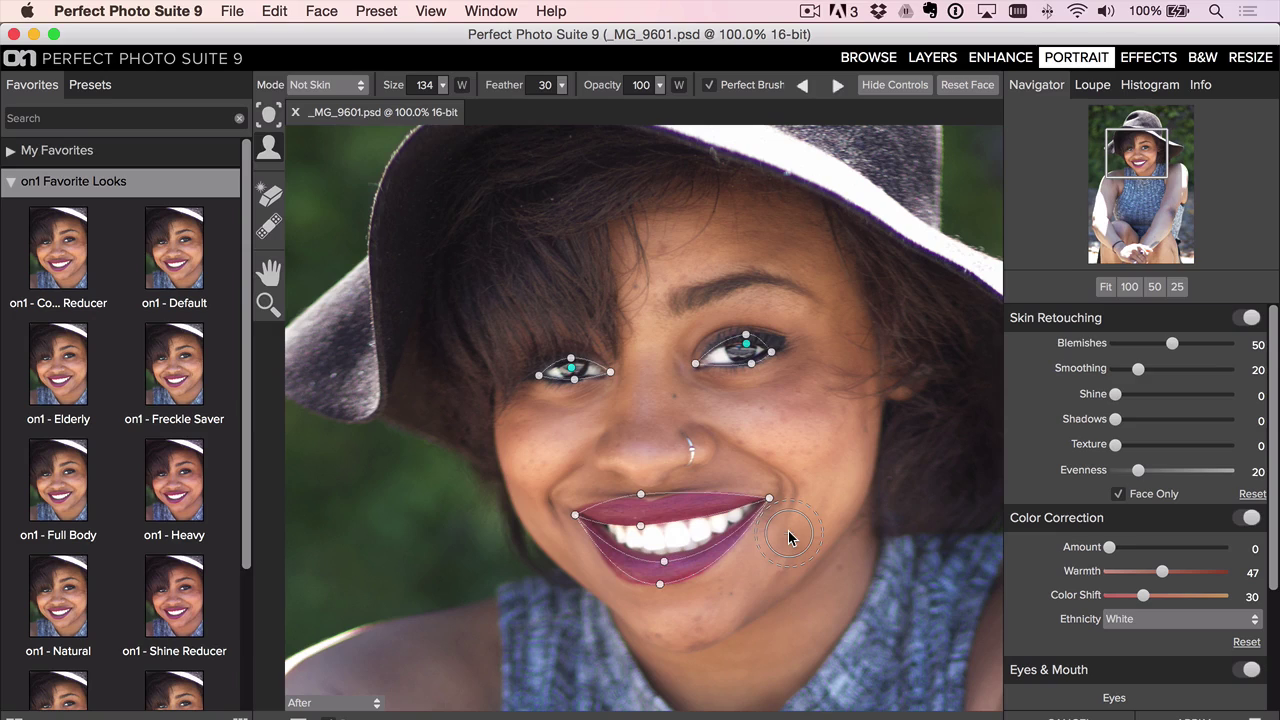
Step: Reduce the Eyes Whitening to 10 and the Mouth Whitening to 6
{"action": "scroll", "coordinate": [1218, 510], "scroll_direction": "down", "scroll_amount": 4}
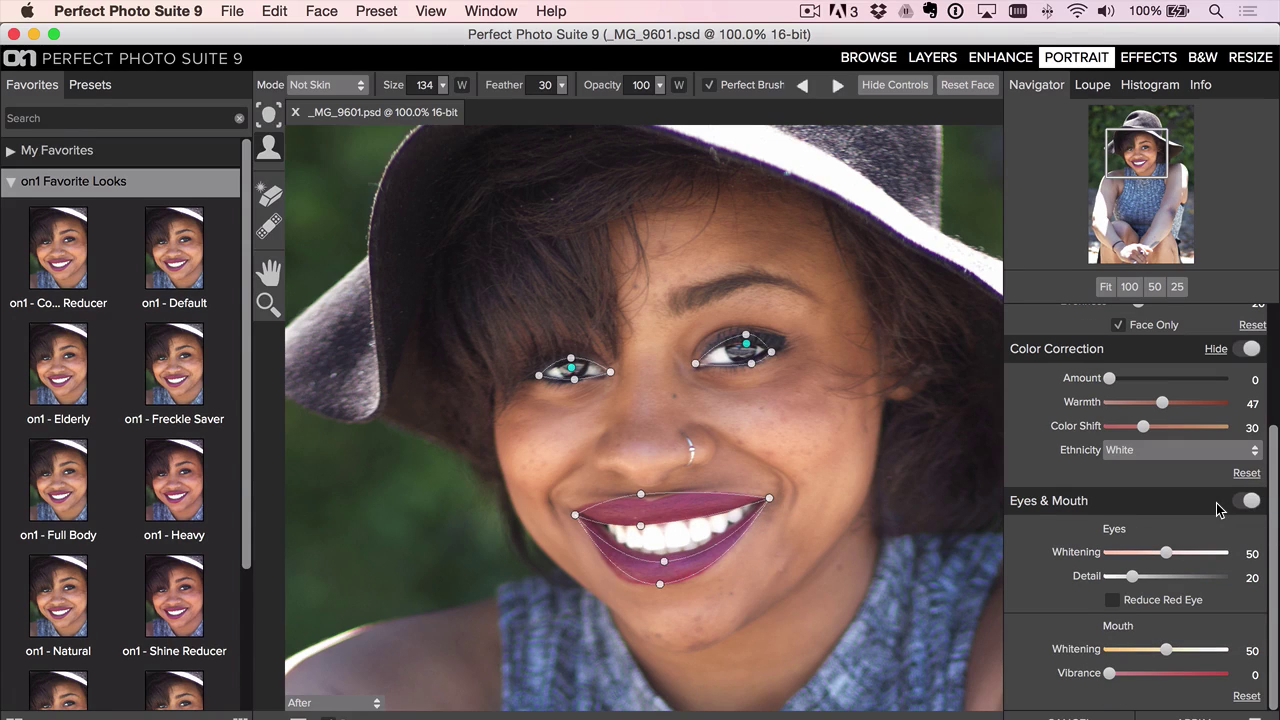
{"action": "left_click", "coordinate": [1128, 552]}
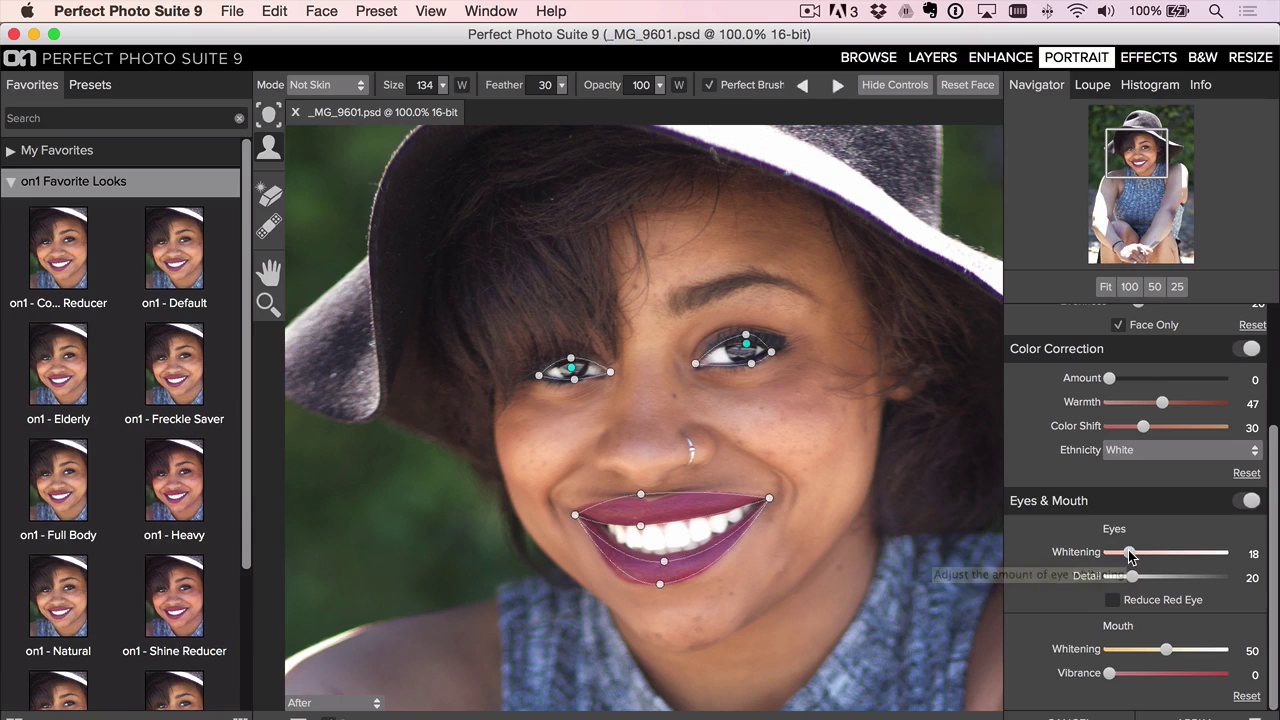
{"action": "left_click", "coordinate": [1125, 648]}
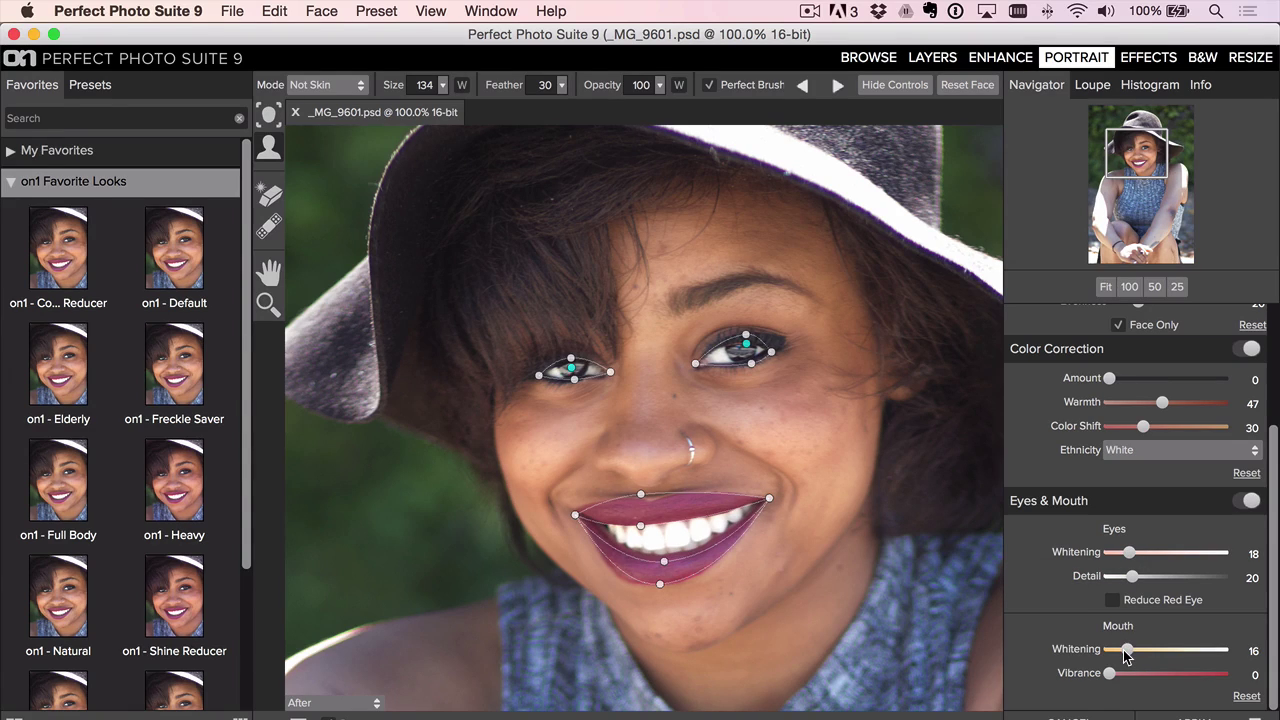
{"action": "left_click_drag", "start_coordinate": [1123, 650], "coordinate": [1116, 649]}
{"action": "left_click", "coordinate": [1117, 554]}
{"action": "left_click_drag", "start_coordinate": [1118, 558], "coordinate": [1121, 556]}
Step: Hide the face controls and compare the portrait with the retouching preview off and on
{"action": "left_click", "coordinate": [886, 85]}
{"action": "key", "text": "super+p"}
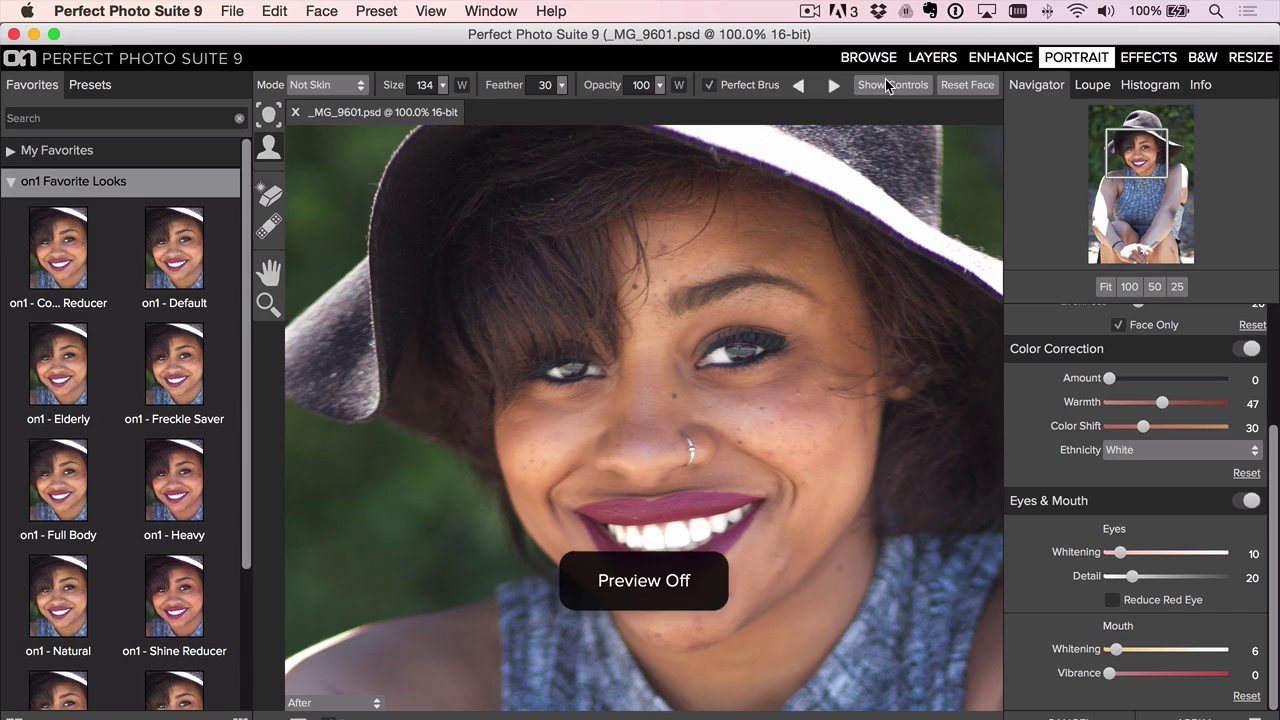
{"action": "key", "text": "super+p"}
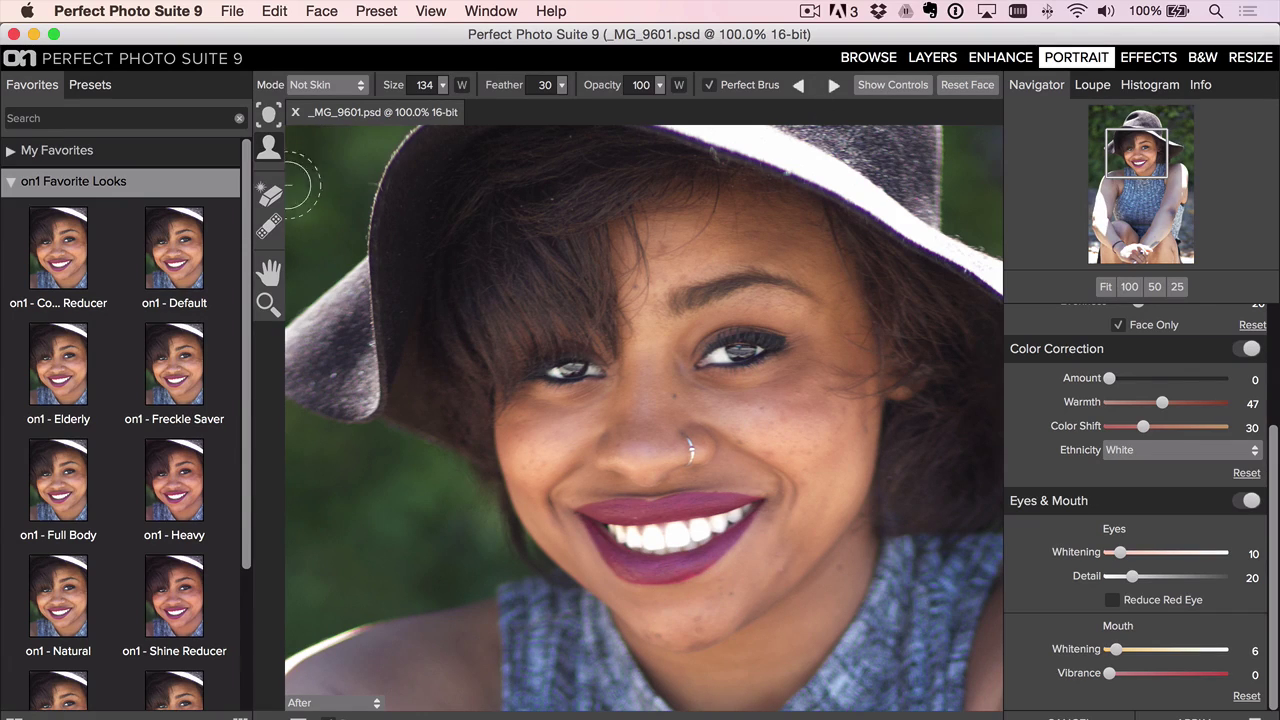
Step: Remove the blemishes on the chin, above the eyebrow and on the cheek with the Retouch Brush at 100 opacity
{"action": "left_click", "coordinate": [268, 226]}
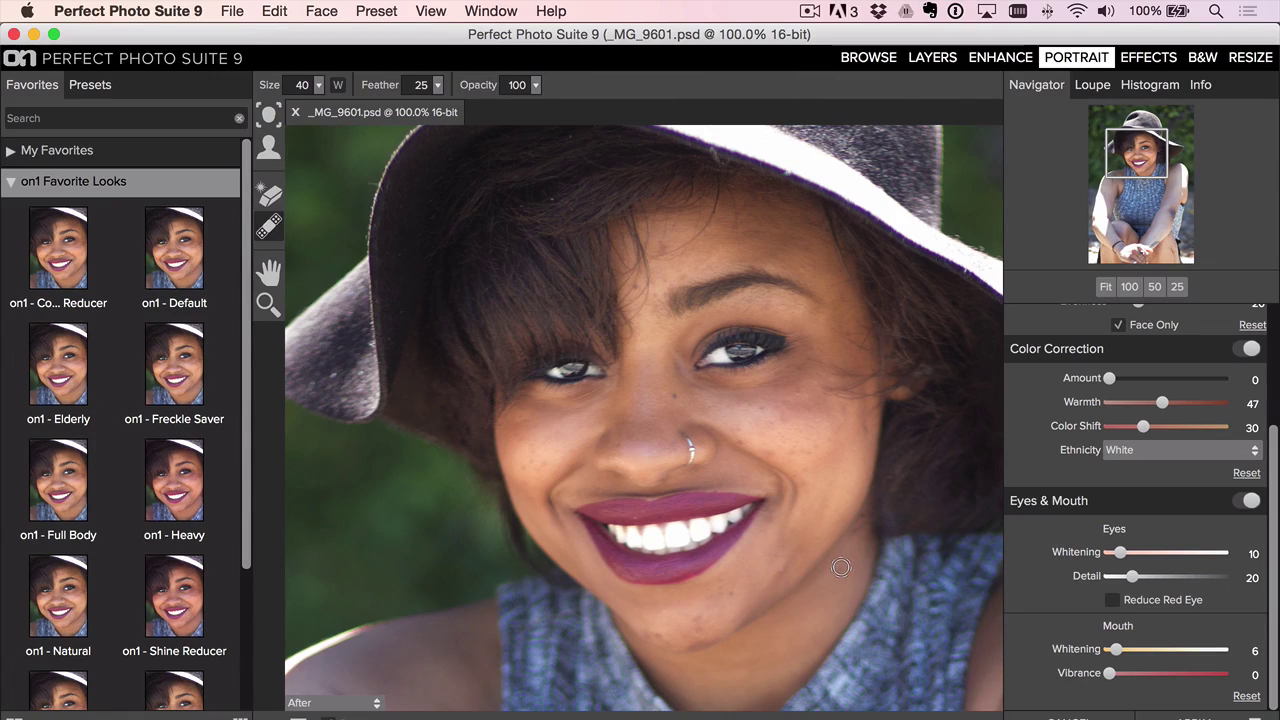
{"action": "left_click", "coordinate": [697, 616]}
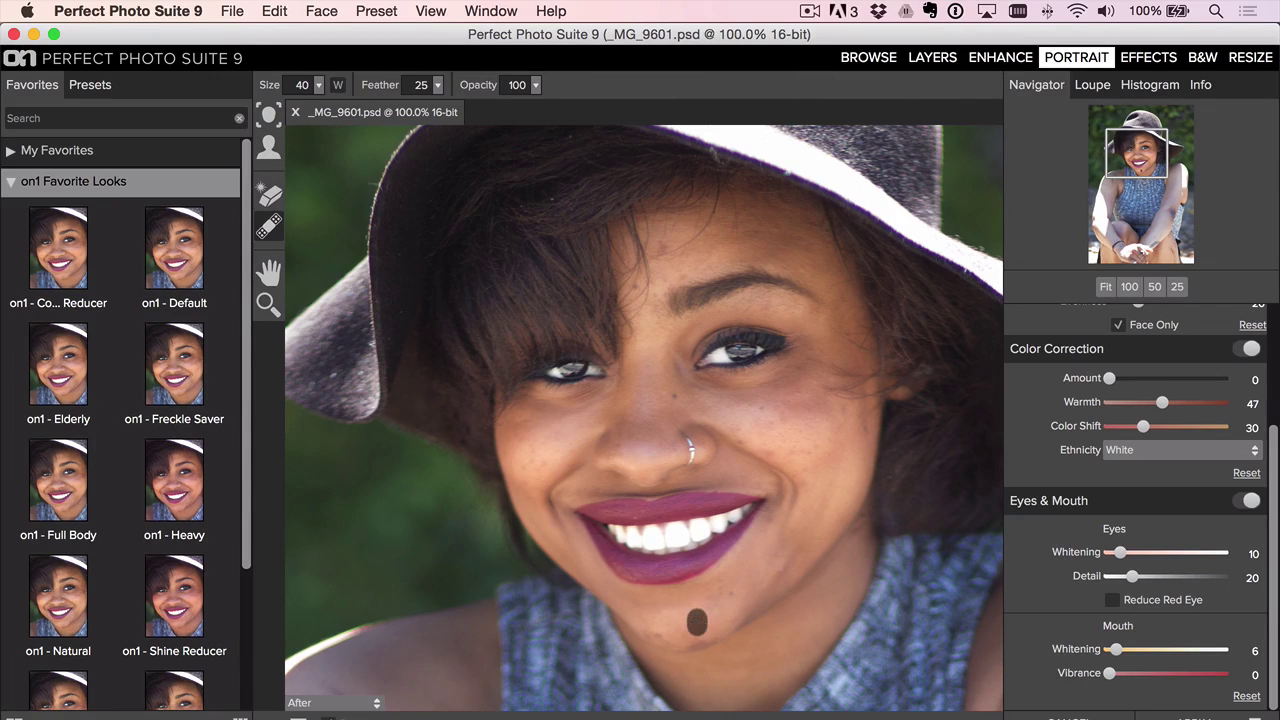
{"action": "left_click", "coordinate": [661, 630]}
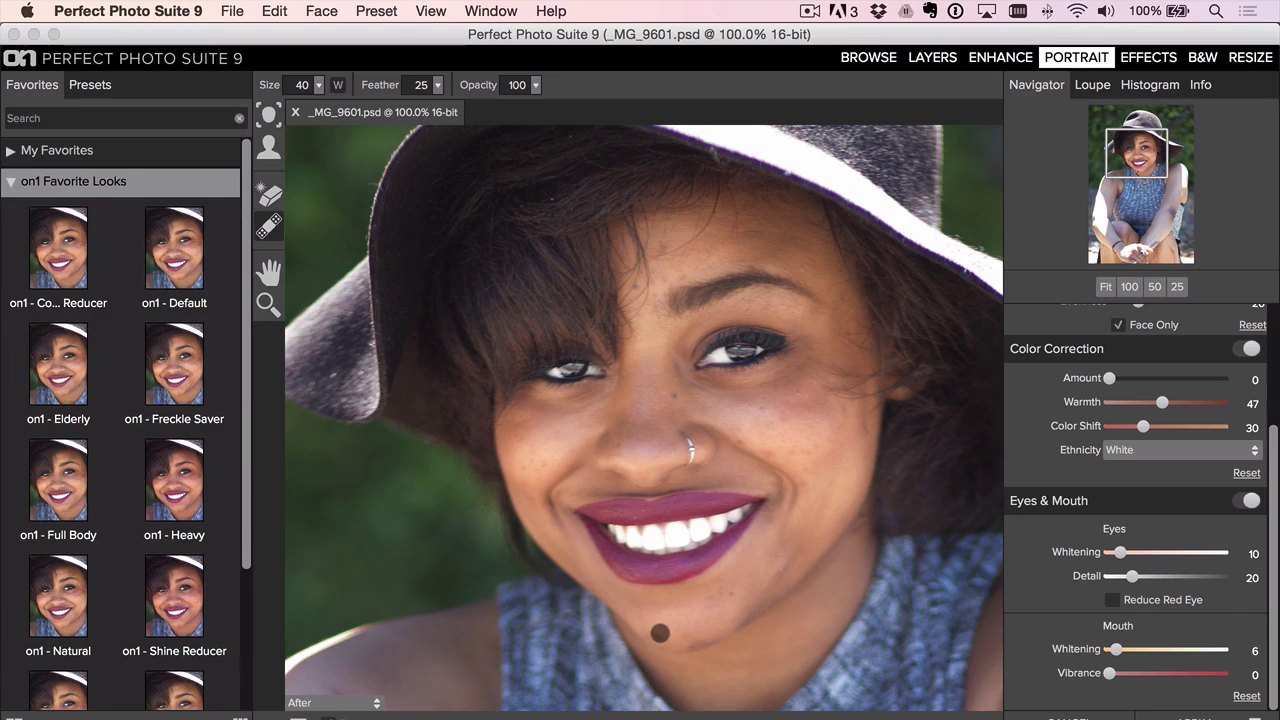
{"action": "left_click", "coordinate": [678, 274]}
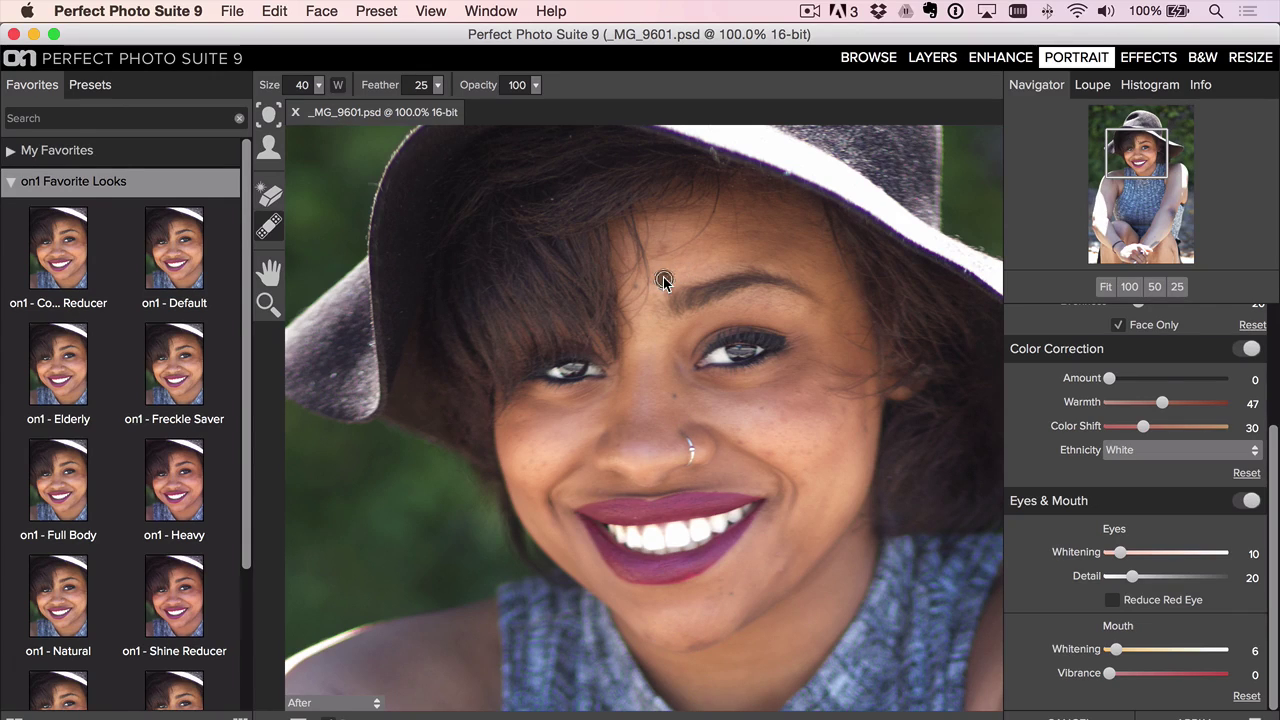
{"action": "left_click", "coordinate": [780, 414]}
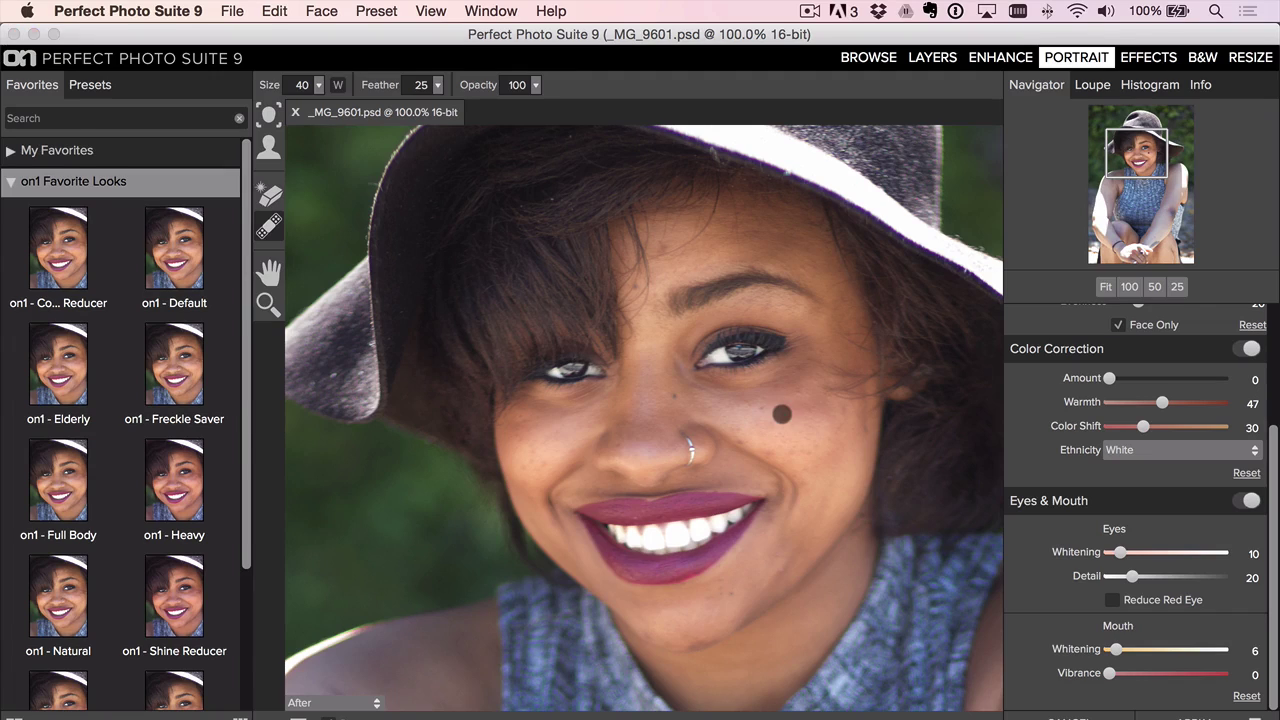
{"action": "left_click", "coordinate": [797, 392]}
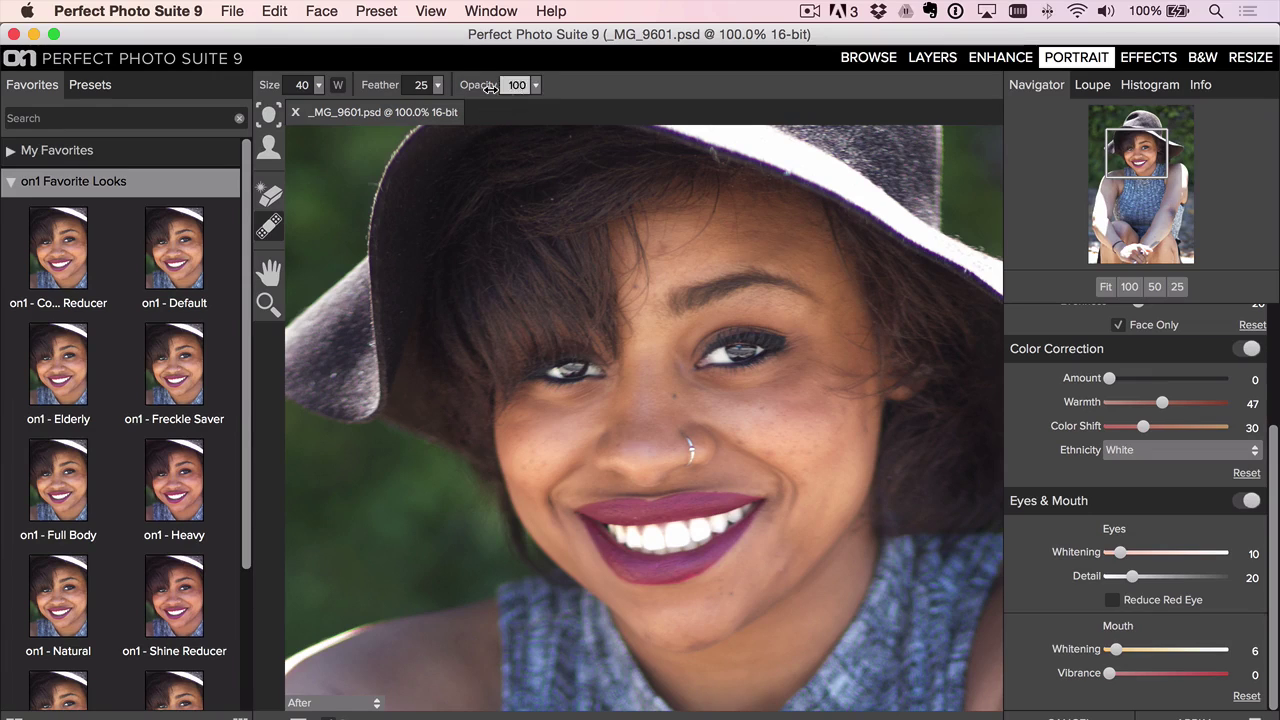
Step: Set the Retouch Brush opacity to 42 and soften the mark on the woman's upper arm with a larger brush
{"action": "left_click_drag", "start_coordinate": [518, 85], "coordinate": [393, 93]}
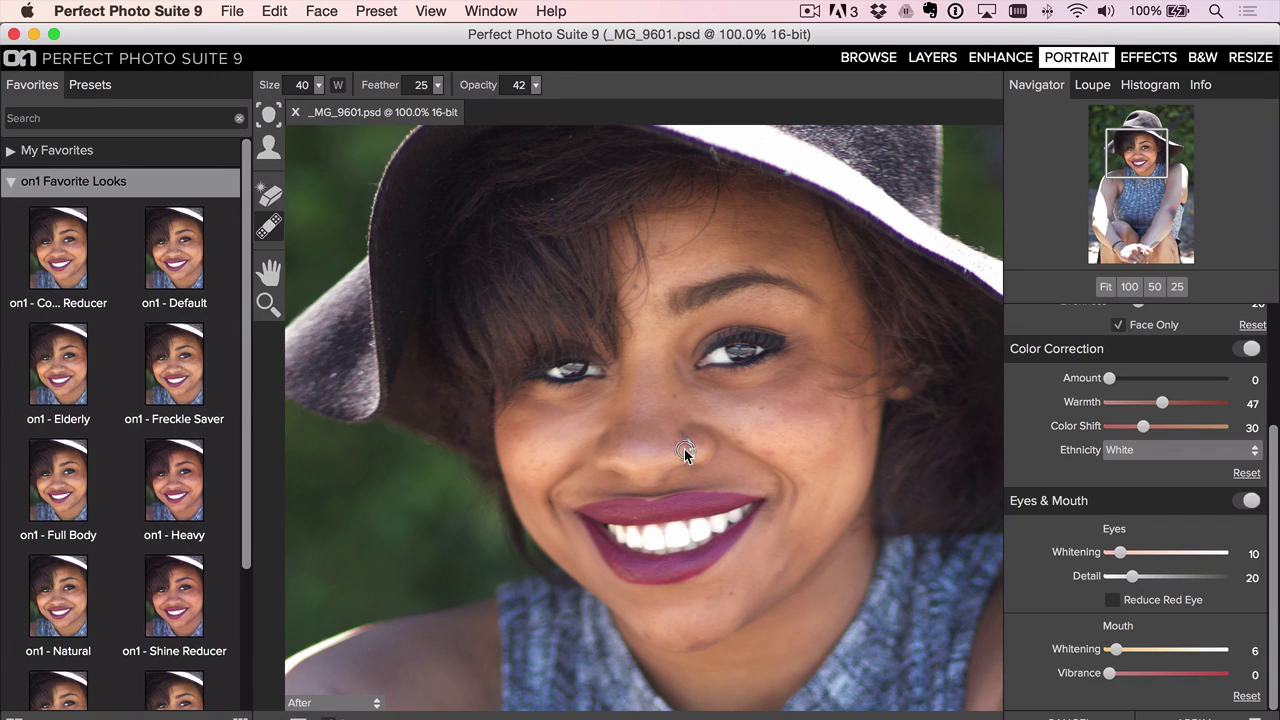
{"action": "key", "text": "super+minus"}
{"action": "key", "text": "super+minus"}
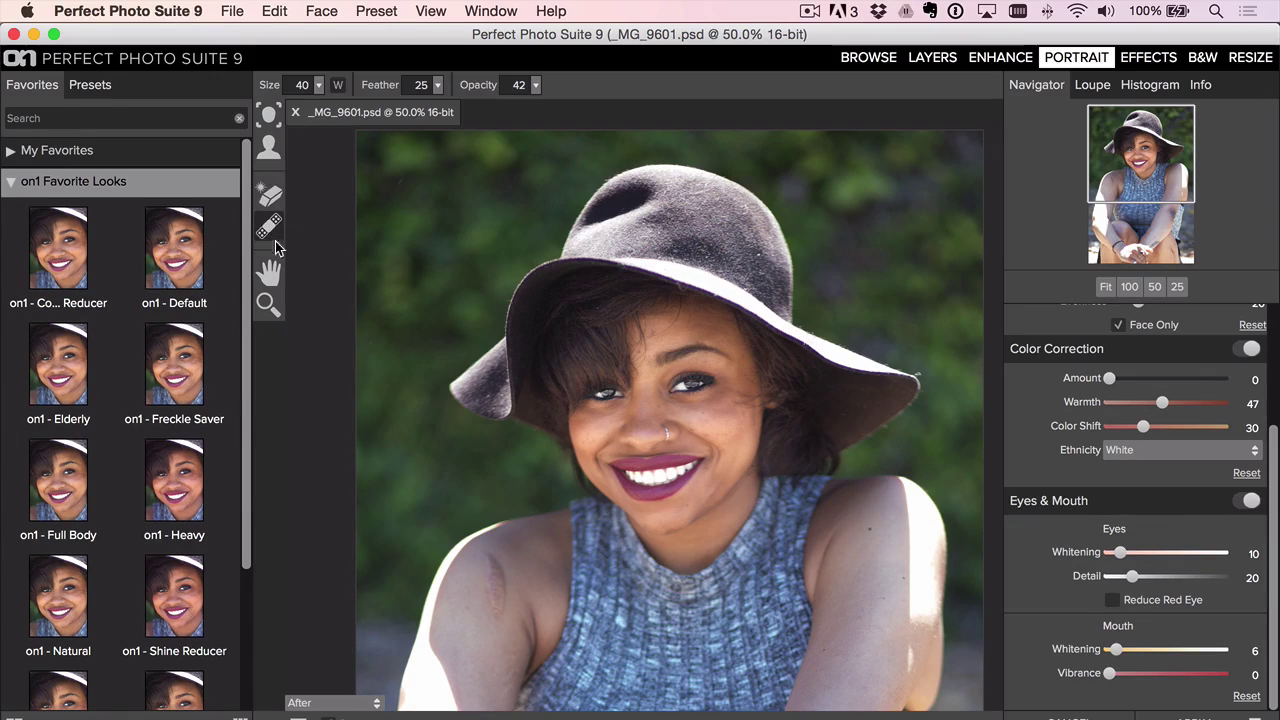
{"action": "key", "text": "bracketright"}
{"action": "key", "text": "bracketright"}
{"action": "key", "text": "bracketright"}
{"action": "mouse_move", "coordinate": [487, 556]}
{"action": "left_mouse_down"}
{"action": "mouse_move", "coordinate": [499, 615]}
{"action": "mouse_move", "coordinate": [488, 570]}
{"action": "left_mouse_up"}
Step: Switch to the Effects module, fit the whole portrait in view, and open the Cinematic presets
{"action": "left_click", "coordinate": [1145, 62]}
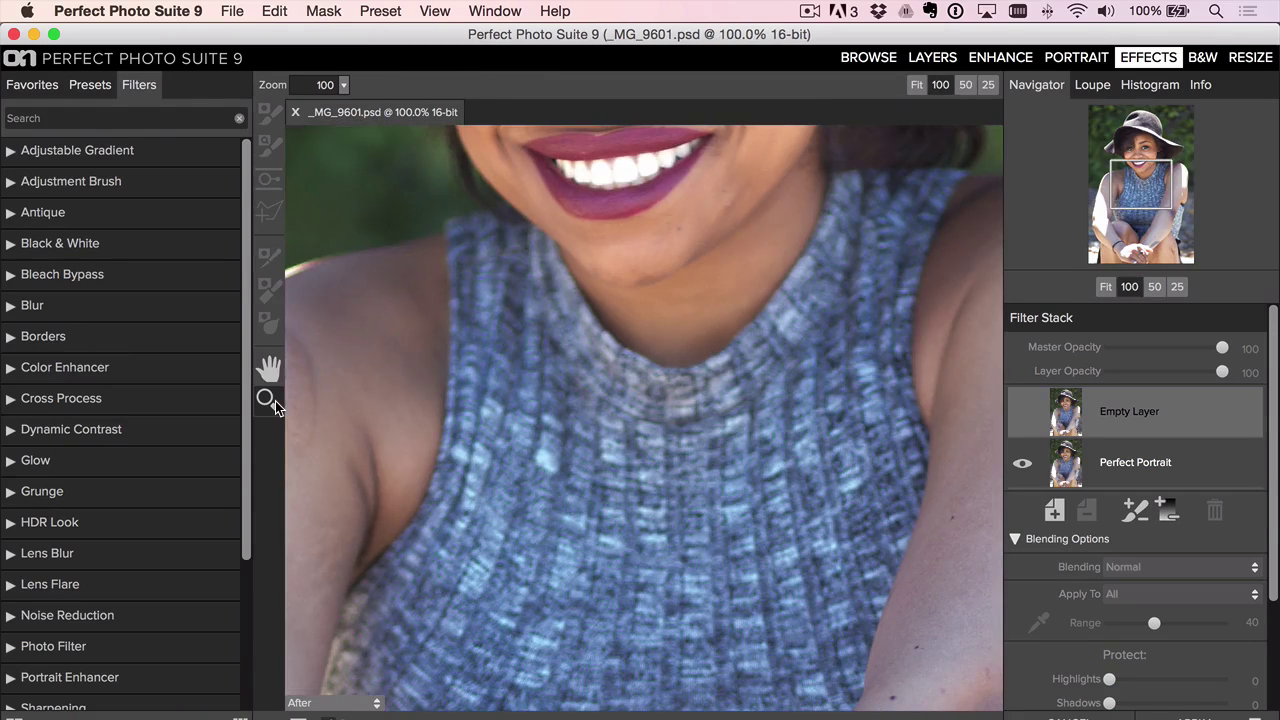
{"action": "double_click", "coordinate": [268, 366]}
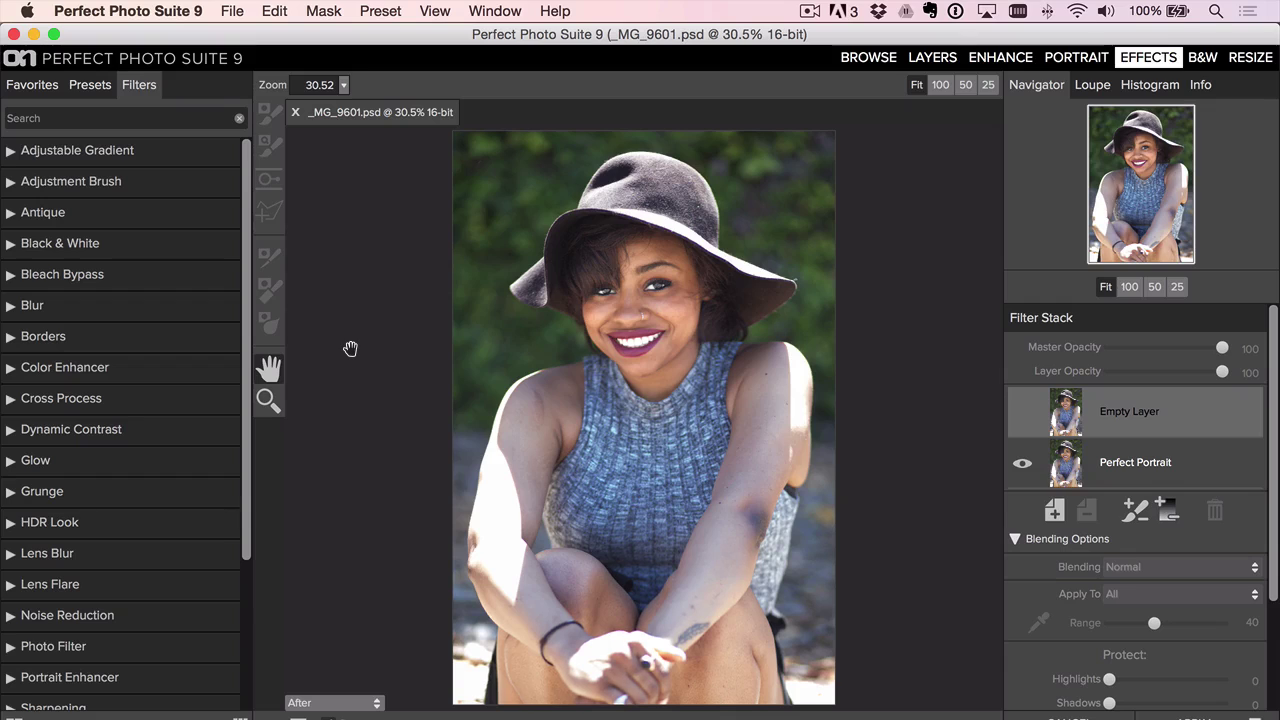
{"action": "left_click", "coordinate": [89, 86]}
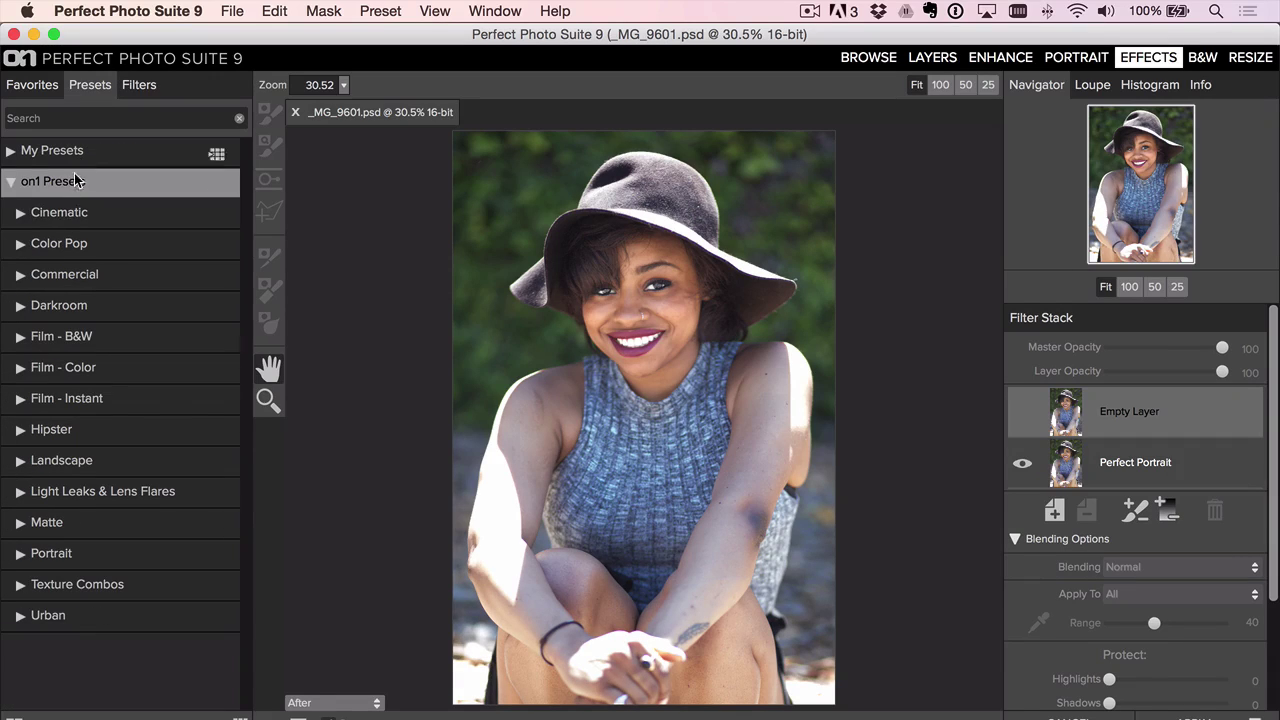
{"action": "left_click", "coordinate": [68, 213]}
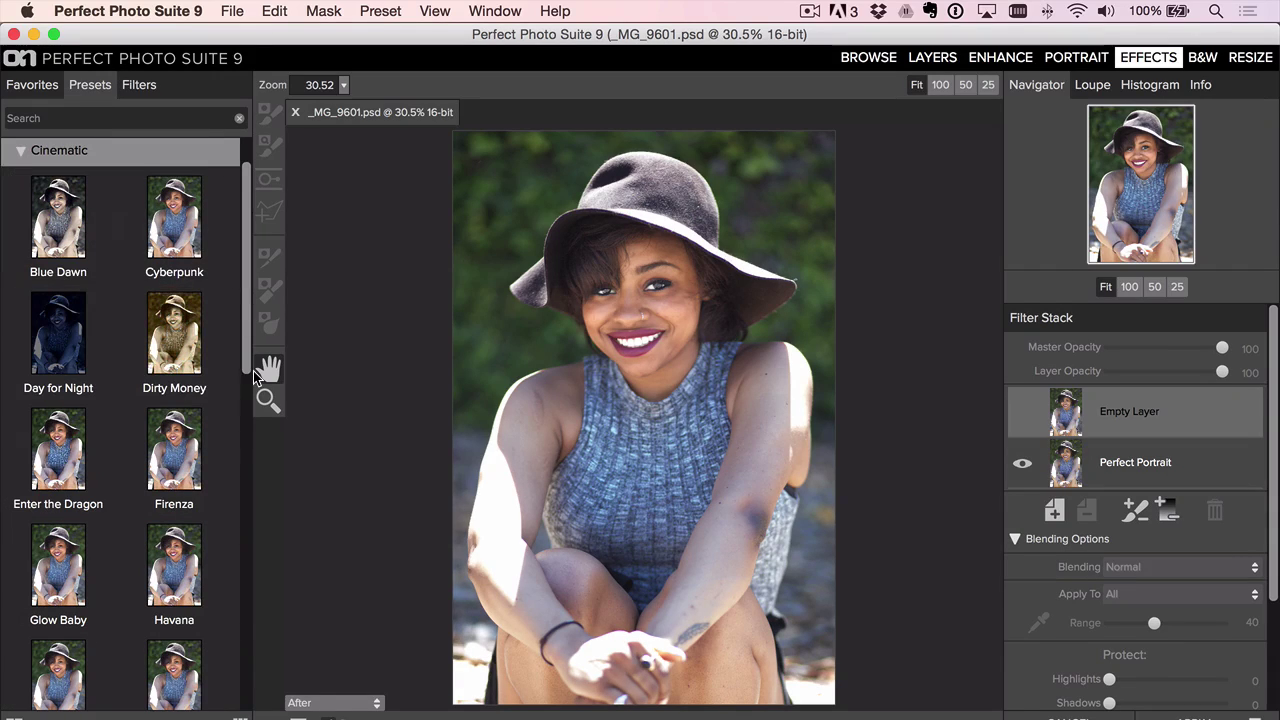
Step: Try the Cinematic presets Blue Dawn and Cyberpunk, undo Cyberpunk, and try Havana on the portrait
{"action": "left_click", "coordinate": [60, 230]}
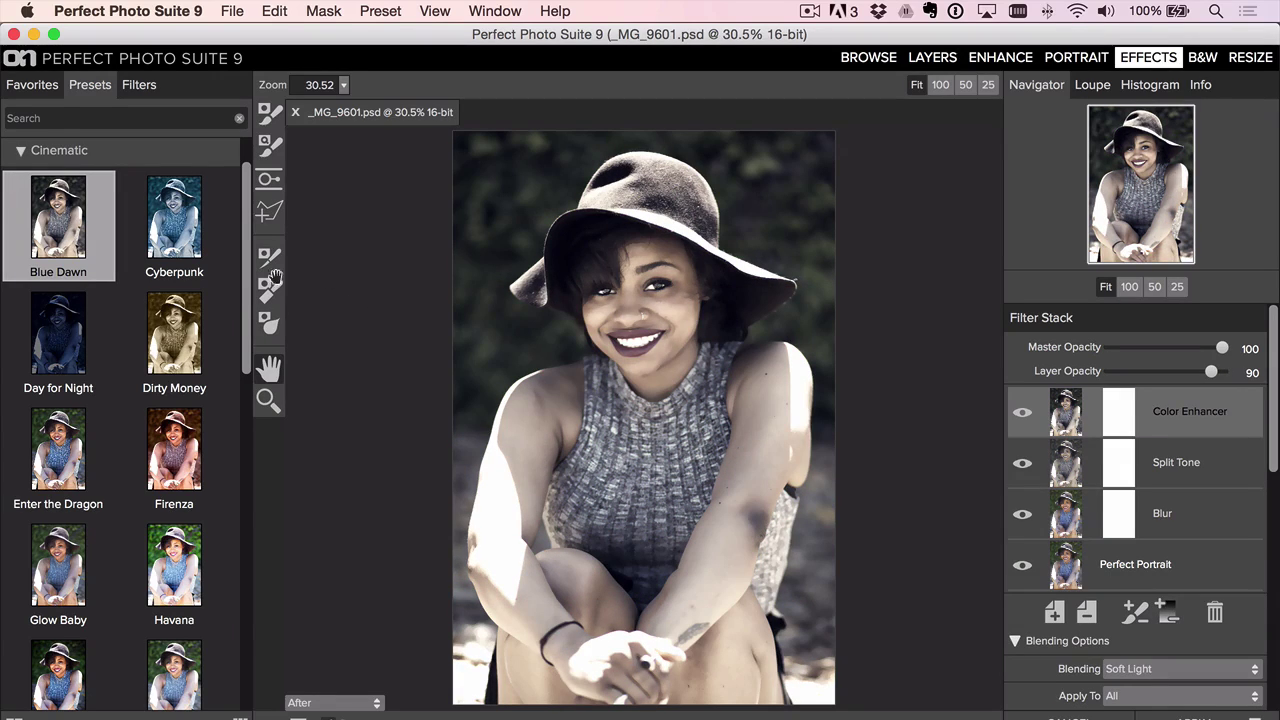
{"action": "left_click", "coordinate": [175, 237]}
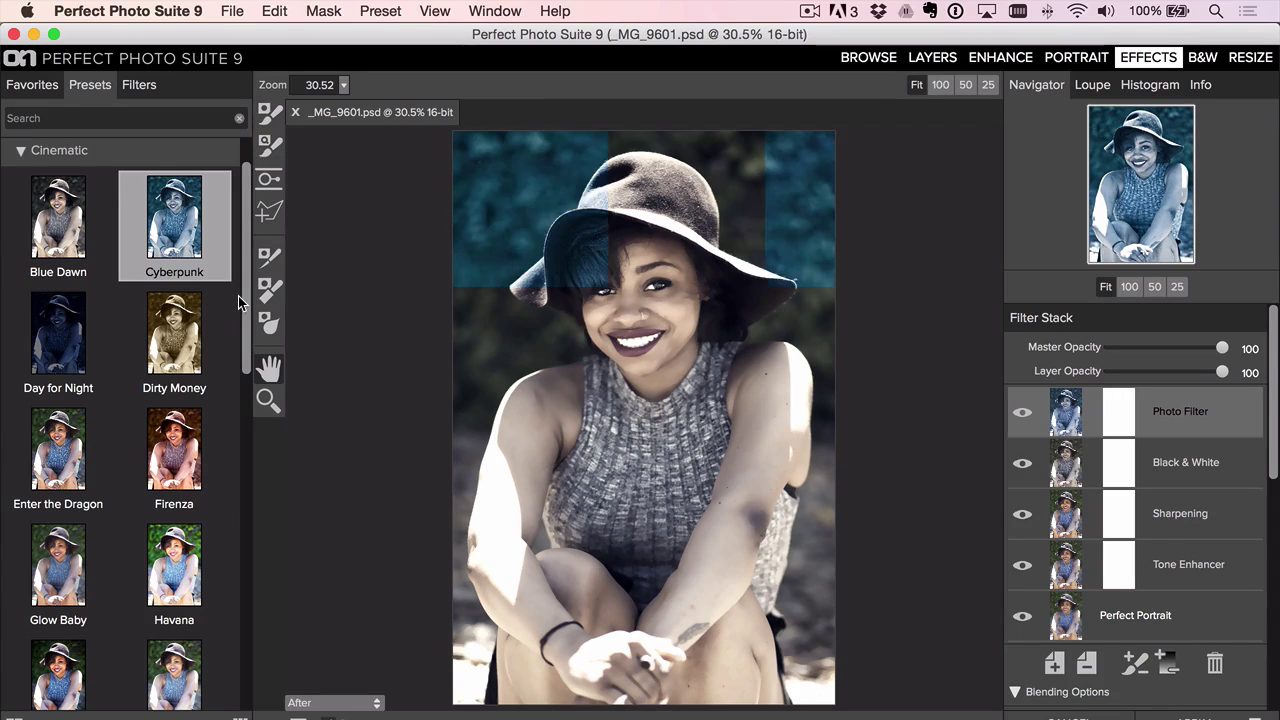
{"action": "key", "text": "super+z"}
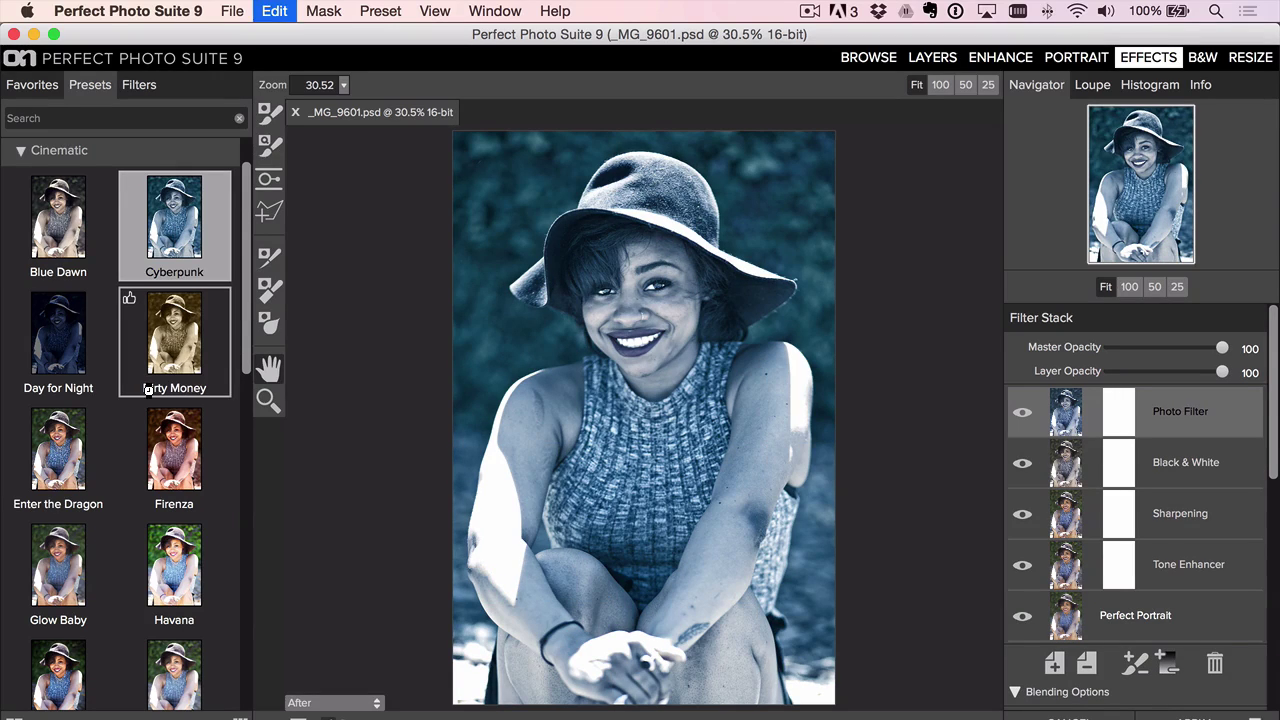
{"action": "left_click", "coordinate": [147, 390]}
{"action": "scroll", "coordinate": [170, 380], "scroll_direction": "down", "scroll_amount": 5}
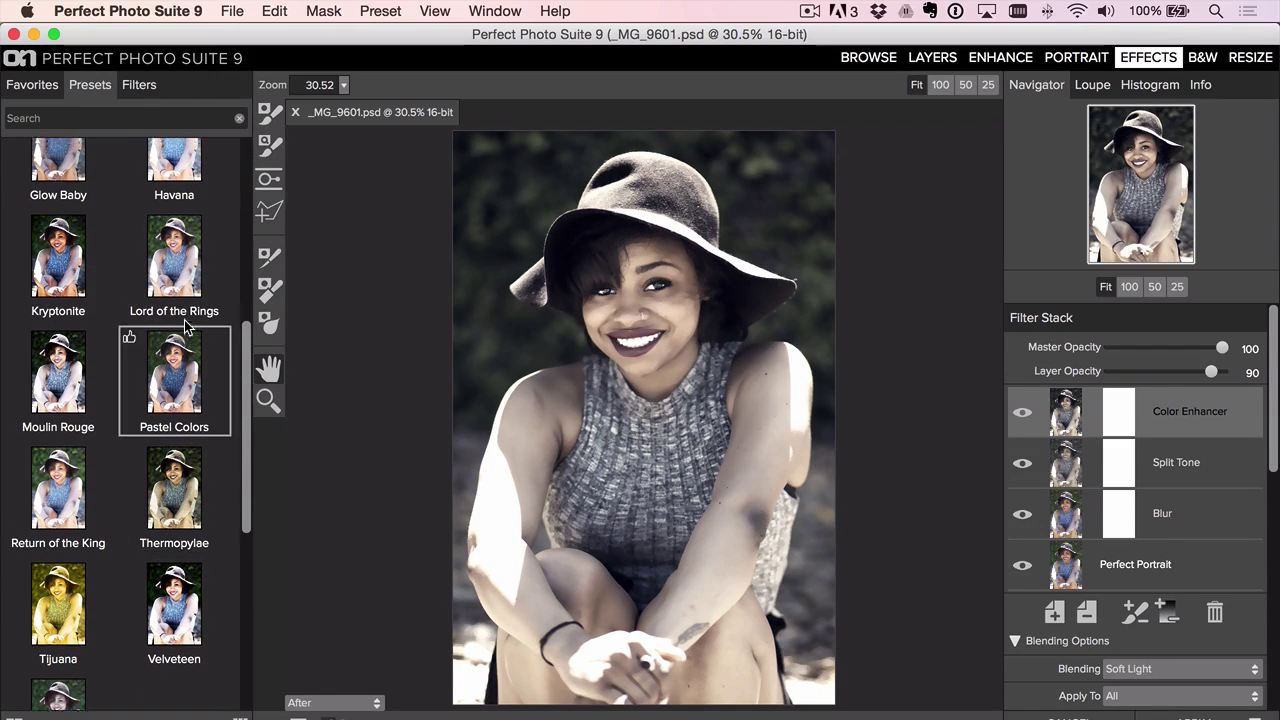
{"action": "scroll", "coordinate": [183, 278], "scroll_direction": "up", "scroll_amount": 2}
{"action": "left_click", "coordinate": [183, 278]}
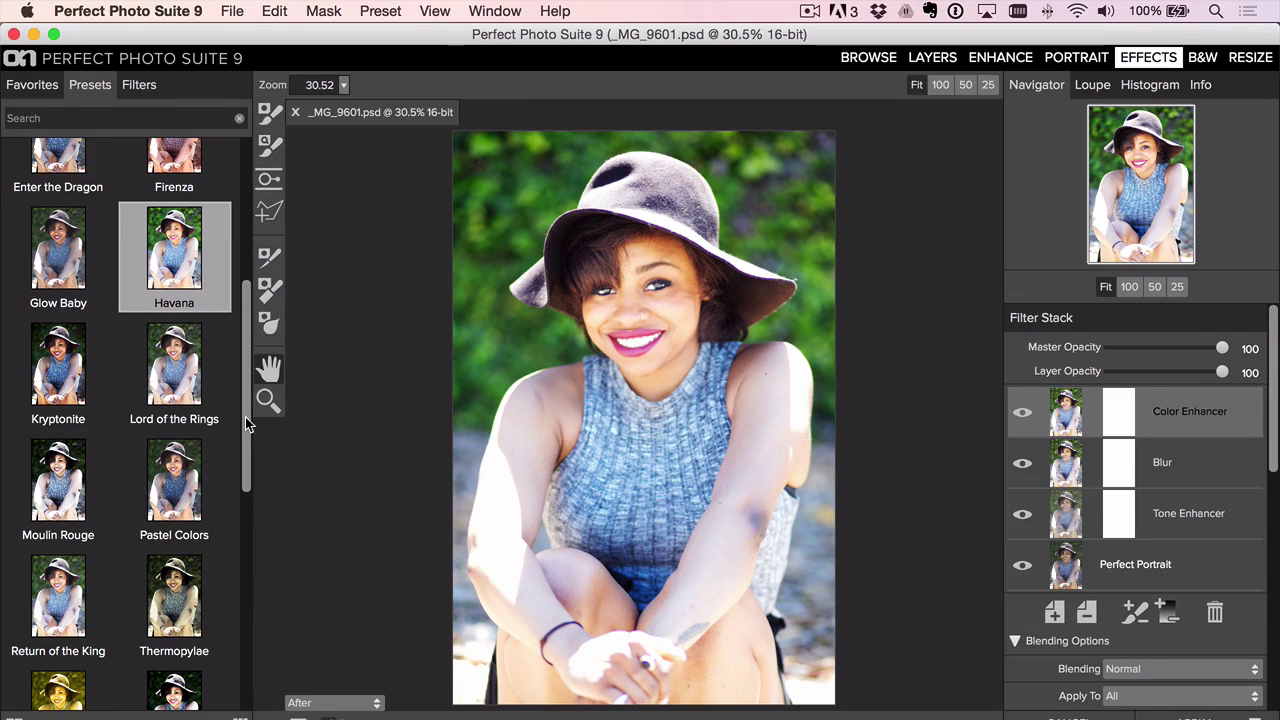
Step: Apply the Urban Sun preset from the Urban category to the portrait
{"action": "left_click_drag", "start_coordinate": [247, 425], "coordinate": [229, 671]}
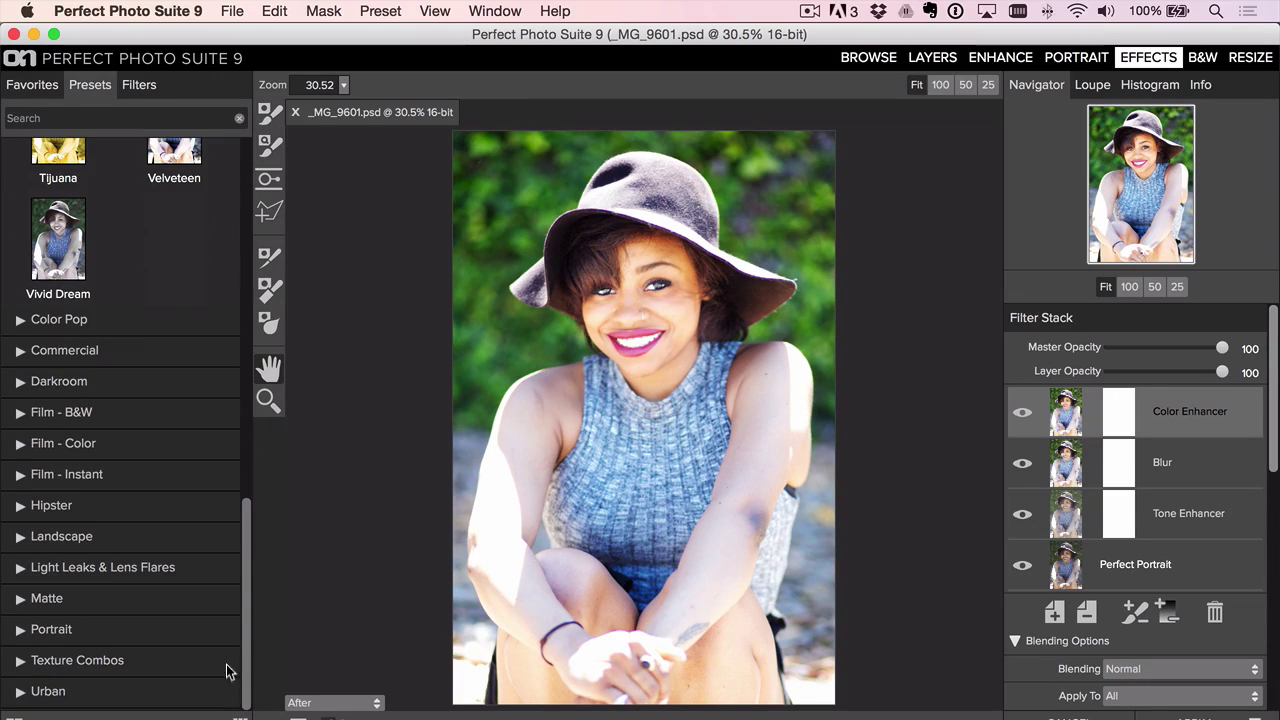
{"action": "left_click", "coordinate": [108, 692]}
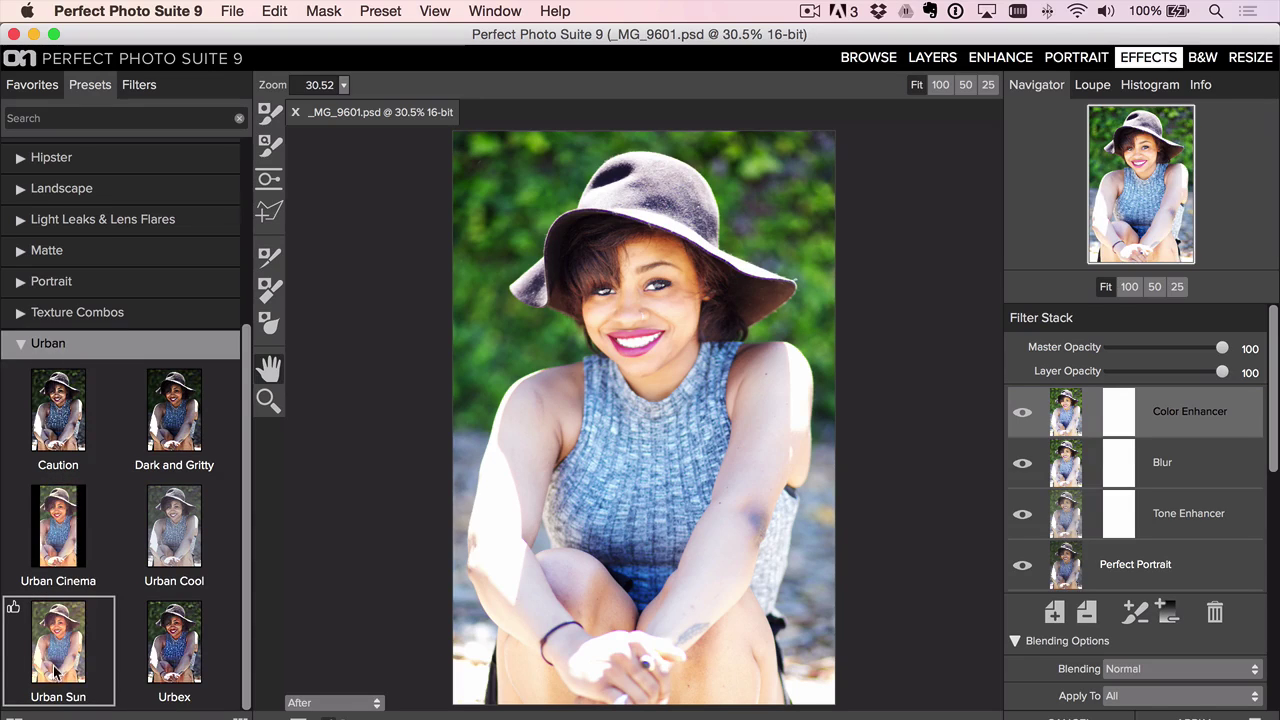
{"action": "left_click", "coordinate": [55, 652]}
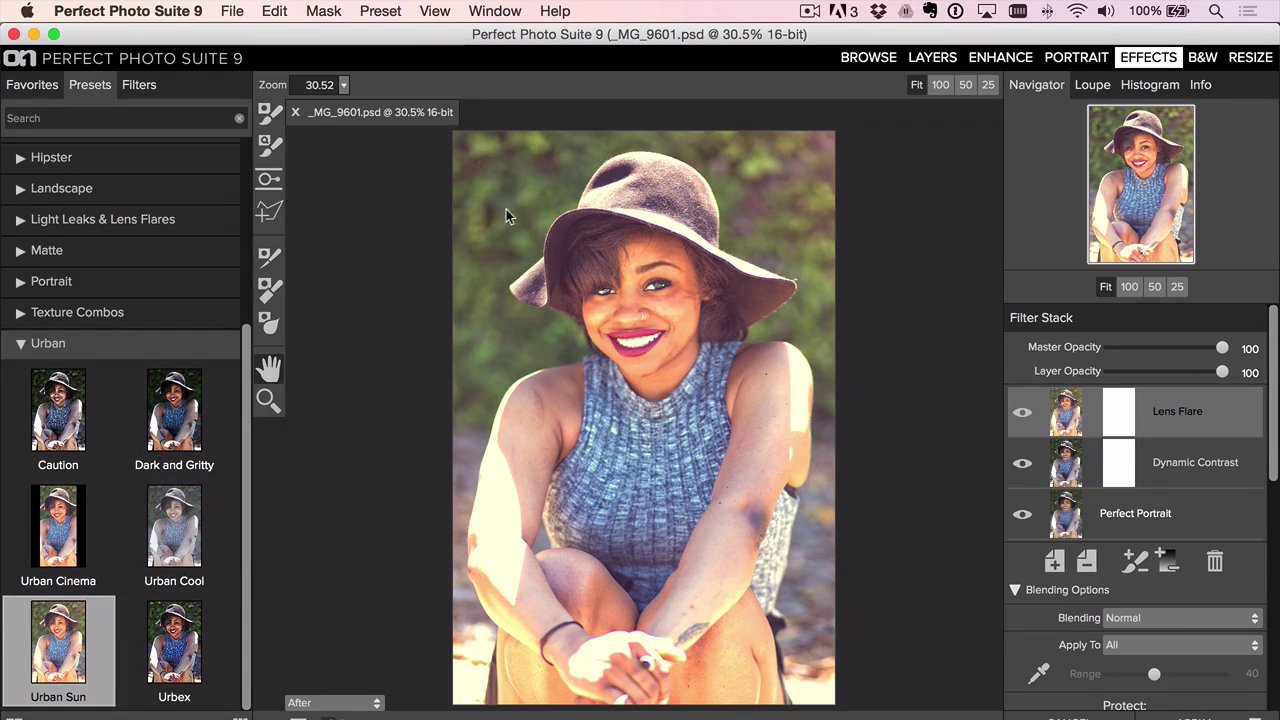
Step: Hide Lens Flare, mask Dynamic Contrast off the woman's face with the masking brush, and show Lens Flare again
{"action": "left_click", "coordinate": [270, 112]}
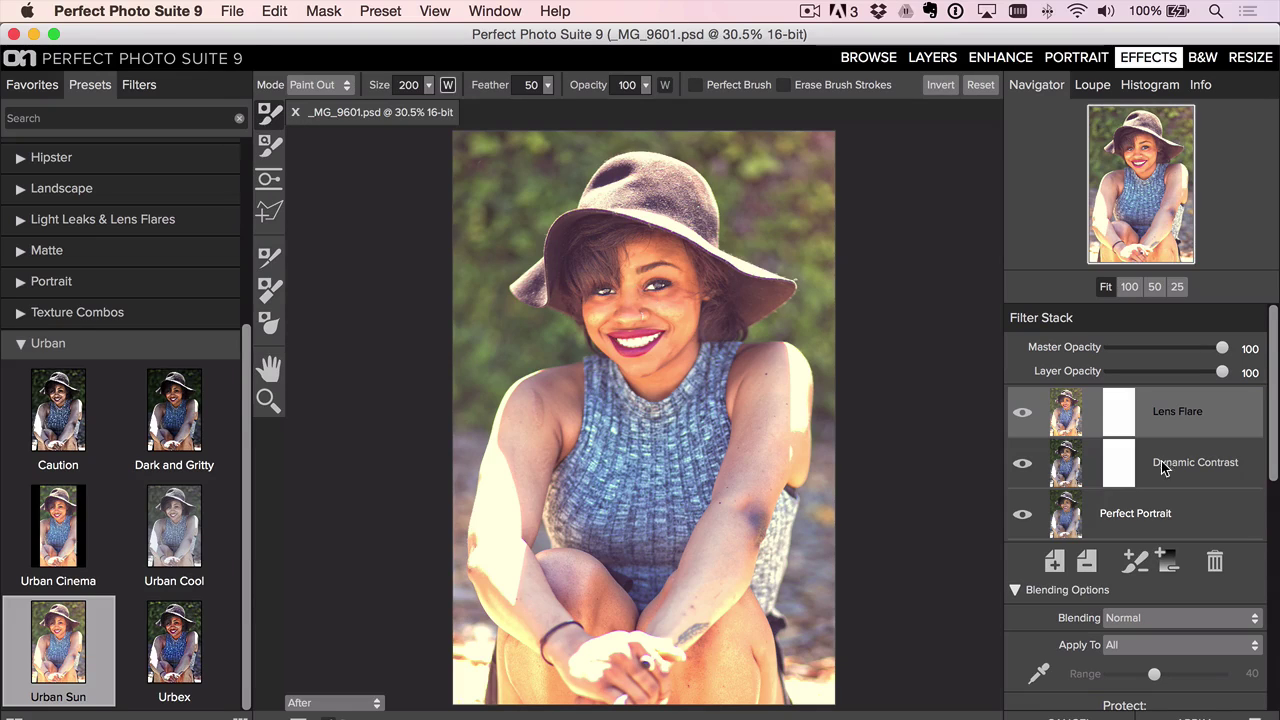
{"action": "left_click", "coordinate": [1076, 464]}
{"action": "left_click", "coordinate": [1022, 412]}
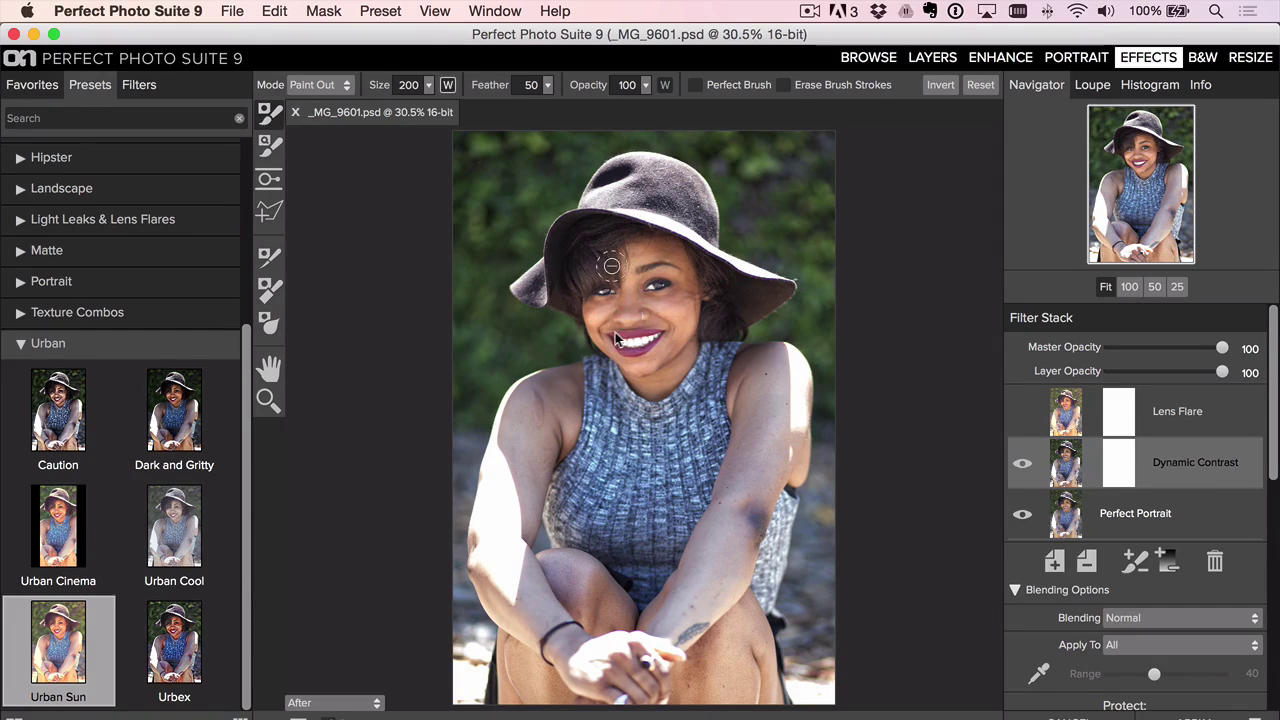
{"action": "left_click_drag", "start_coordinate": [648, 292], "coordinate": [677, 337]}
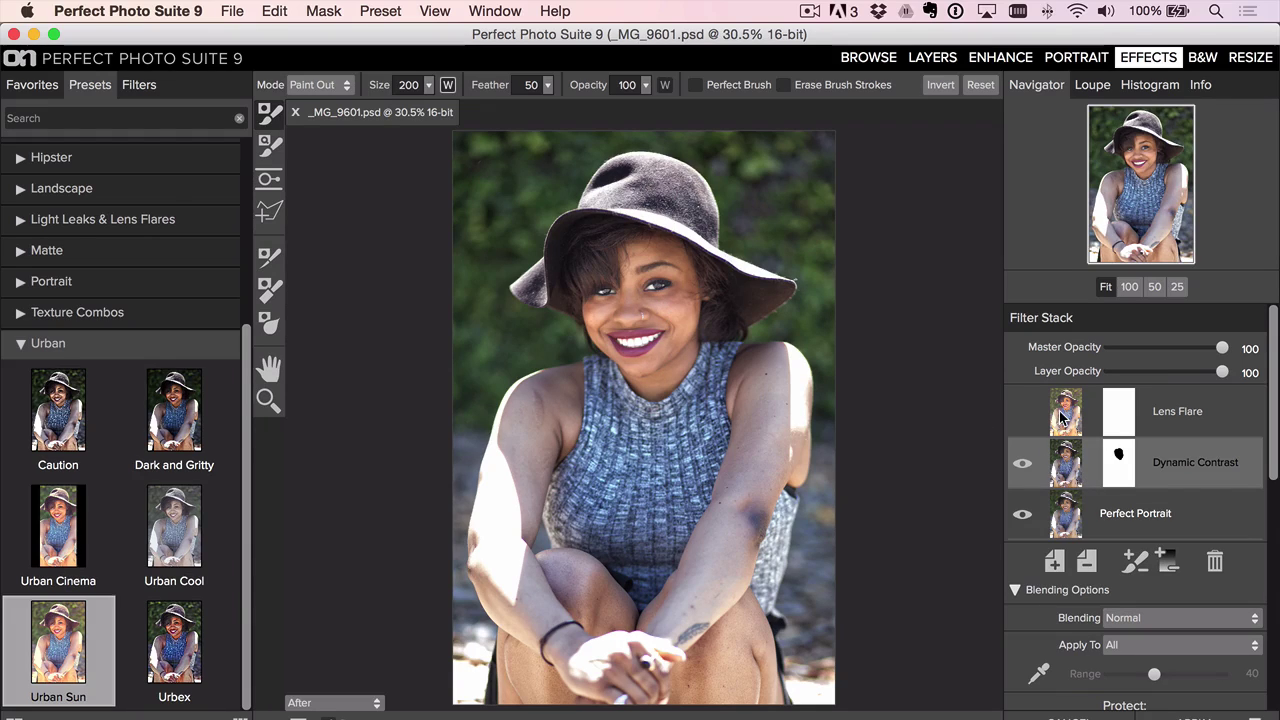
{"action": "left_click", "coordinate": [1063, 418]}
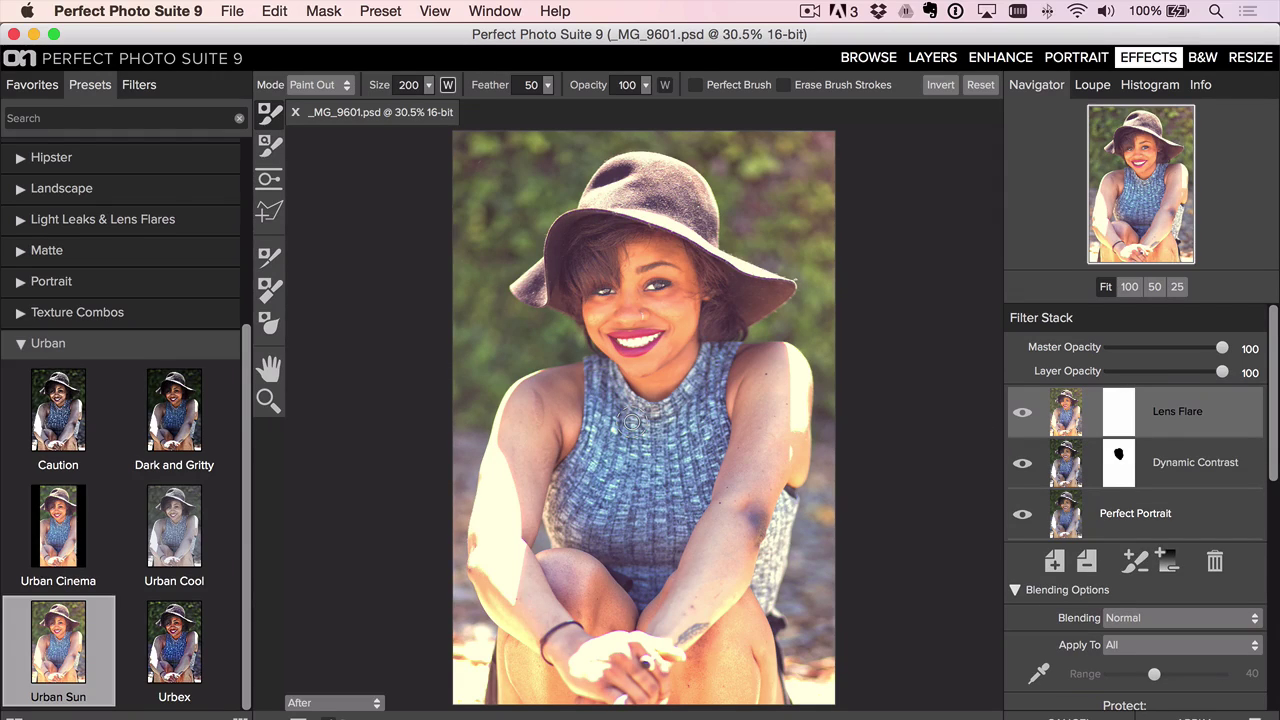
Step: Remove the Urban Sun filters from the filter stack and look through the Darkroom presets
{"action": "left_click", "coordinate": [1214, 561]}
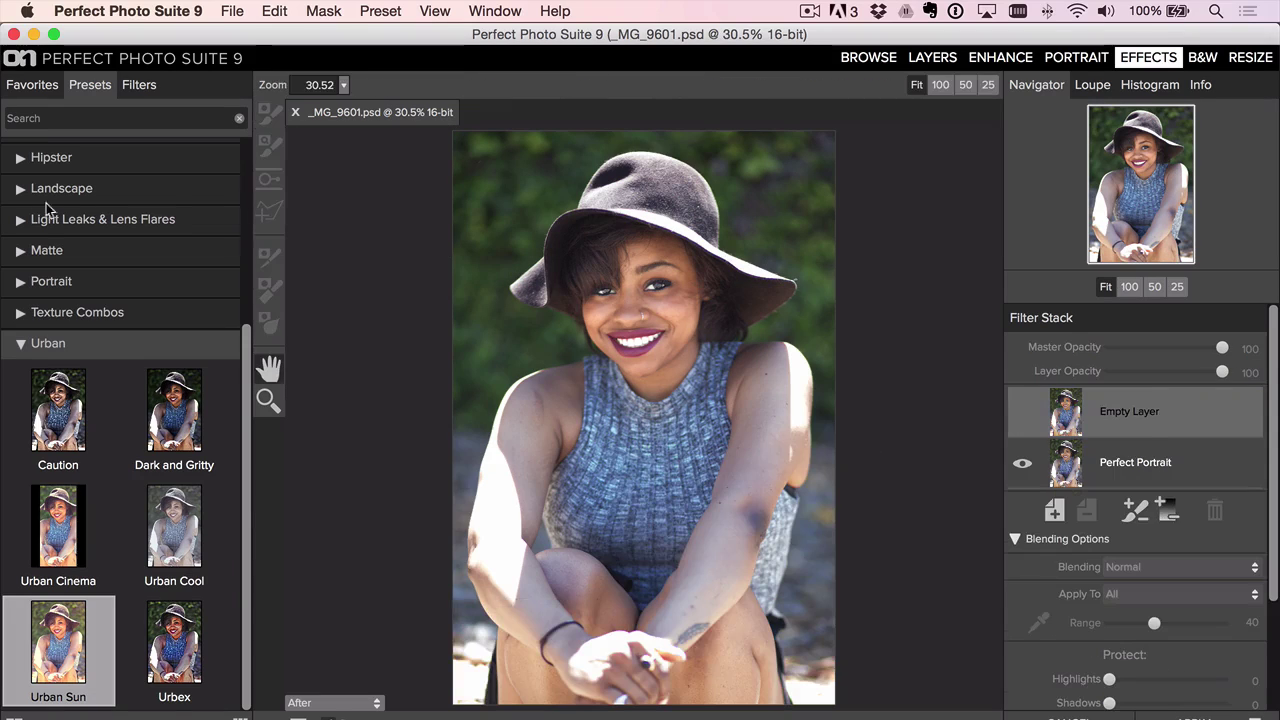
{"action": "left_click", "coordinate": [18, 344]}
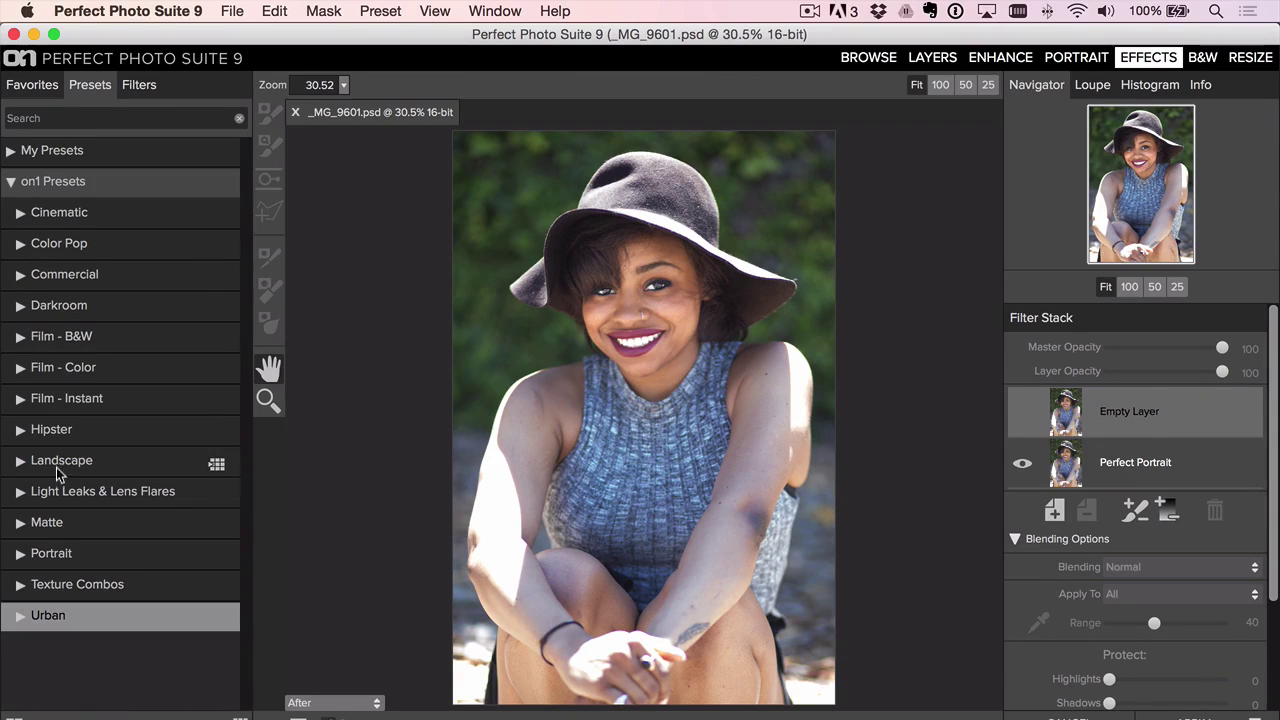
{"action": "left_click", "coordinate": [66, 306]}
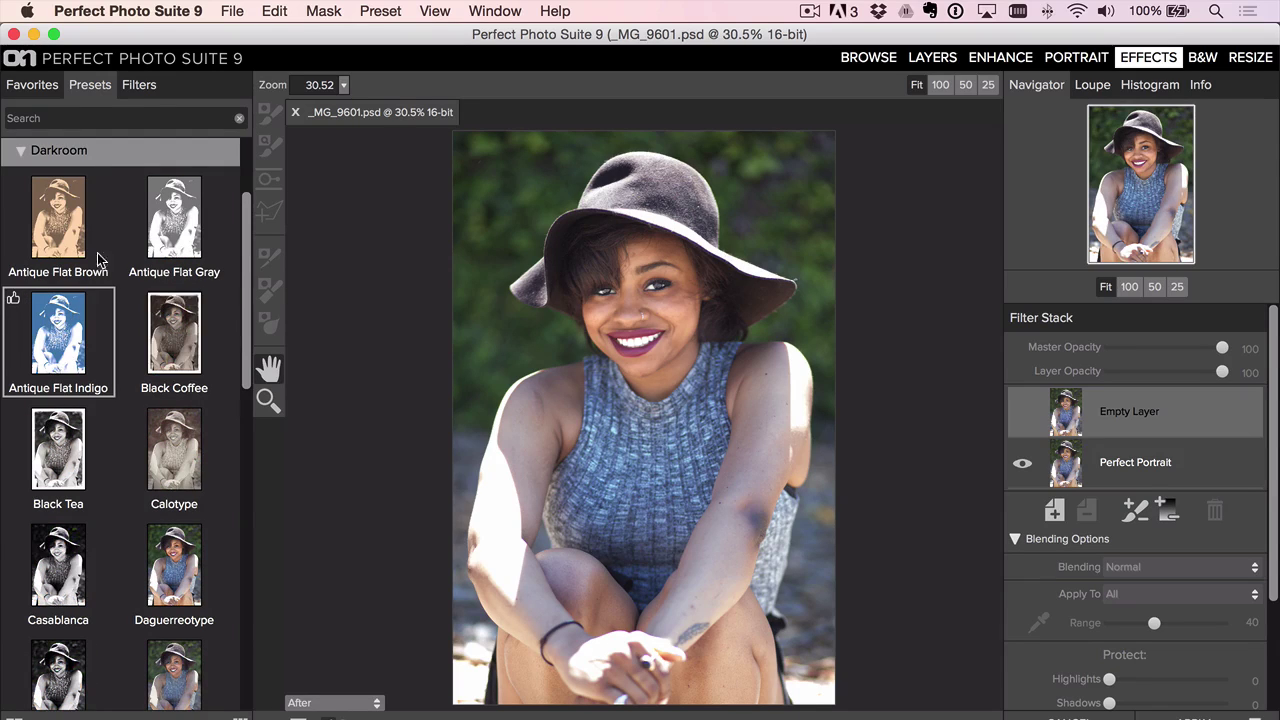
{"action": "scroll", "coordinate": [150, 560], "scroll_direction": "down", "scroll_amount": 10}
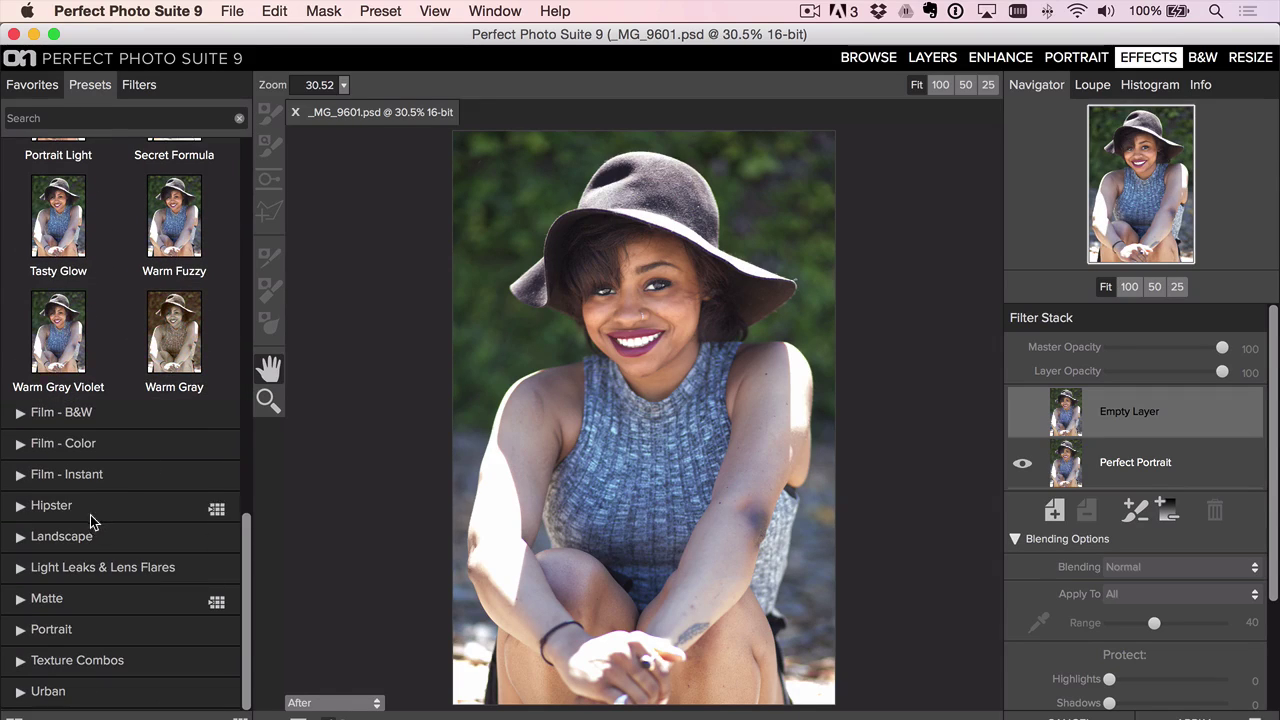
Step: Try a Faded Matte preset from the Matte category, then apply Intense Matte - Warm to the portrait
{"action": "left_click", "coordinate": [76, 602]}
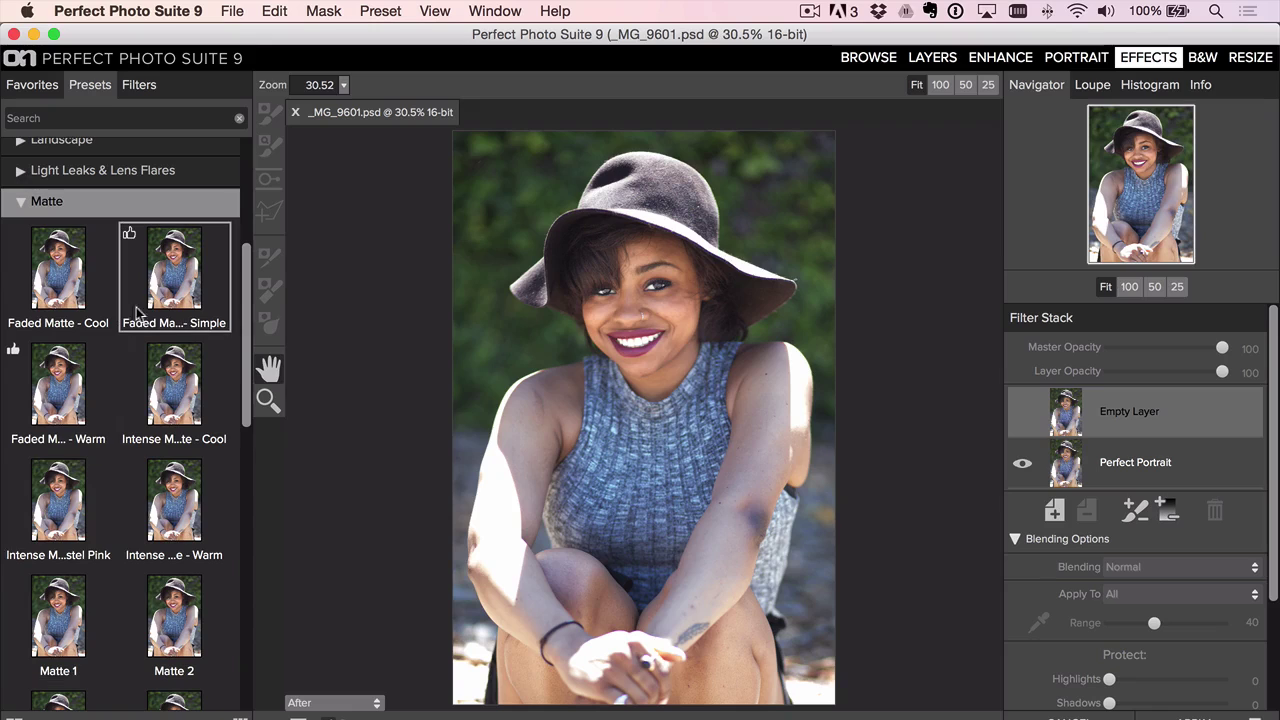
{"action": "left_click", "coordinate": [44, 390]}
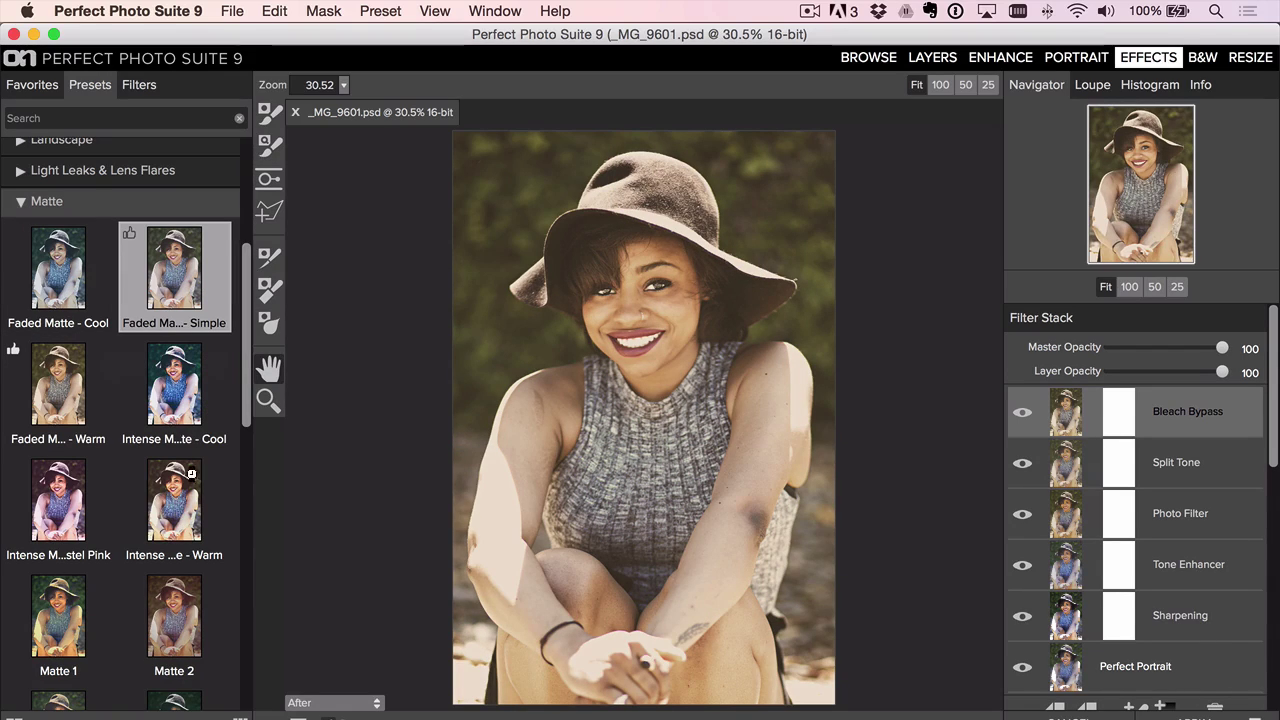
{"action": "left_click", "coordinate": [180, 510]}
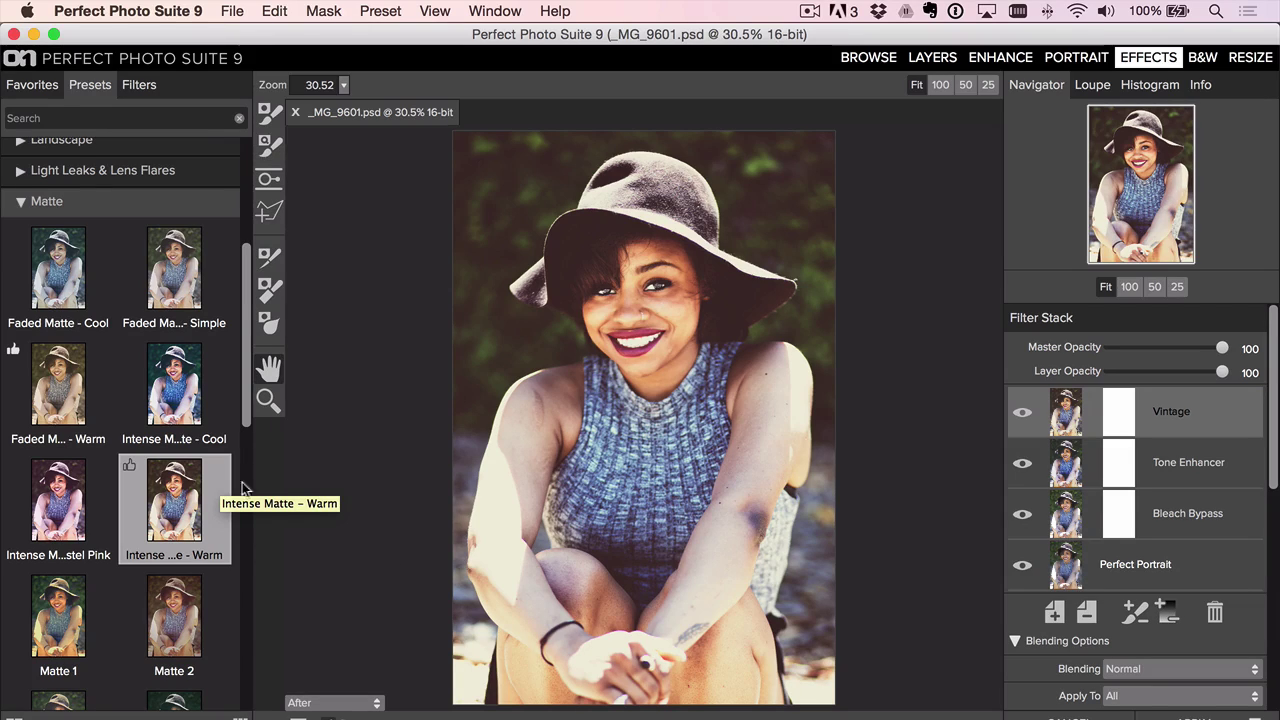
Step: Add a new filter layer with the Big Softy Vignette filter and set its layer opacity to 50
{"action": "left_click", "coordinate": [1051, 608]}
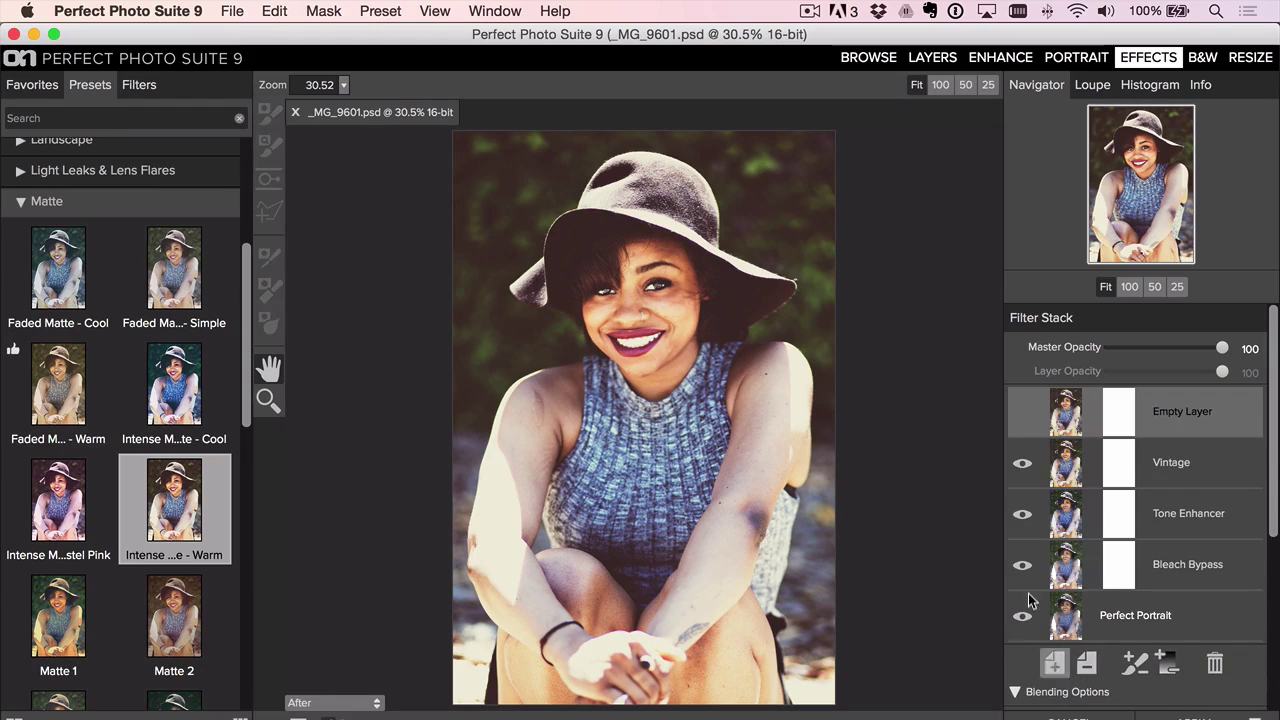
{"action": "left_click", "coordinate": [147, 85]}
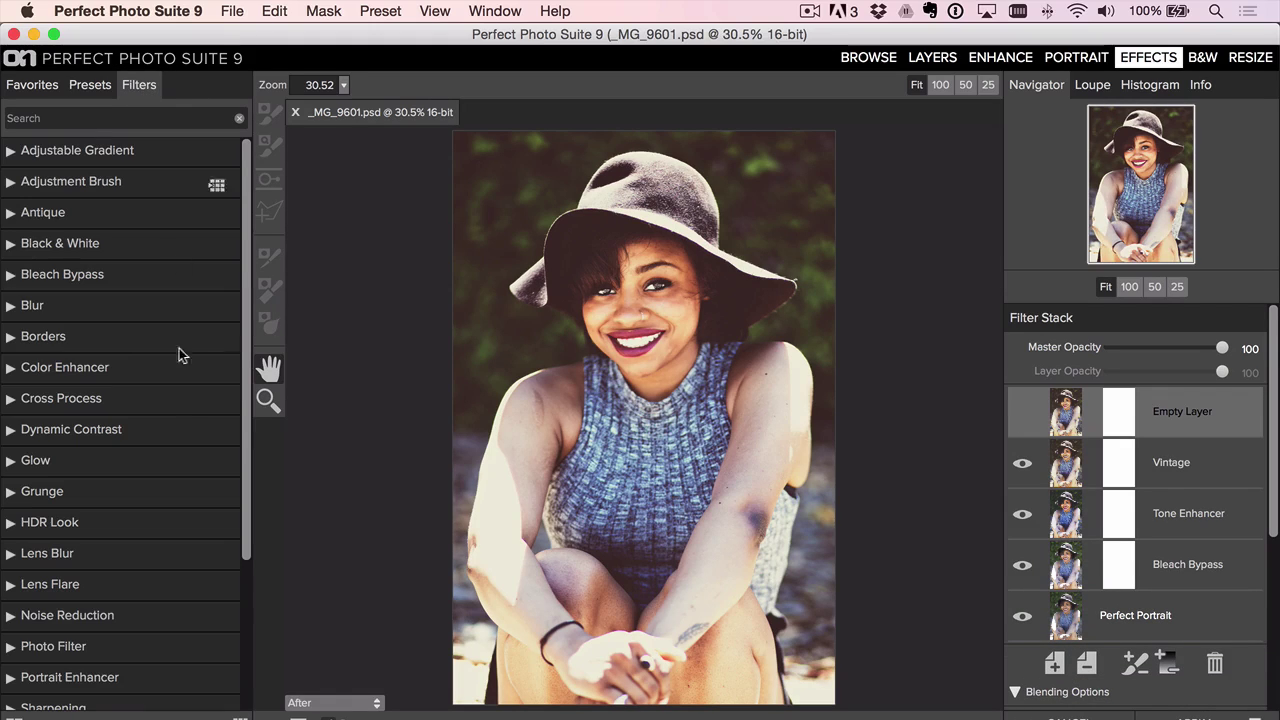
{"action": "scroll", "coordinate": [140, 650], "scroll_direction": "down", "scroll_amount": 5}
{"action": "left_click", "coordinate": [95, 660]}
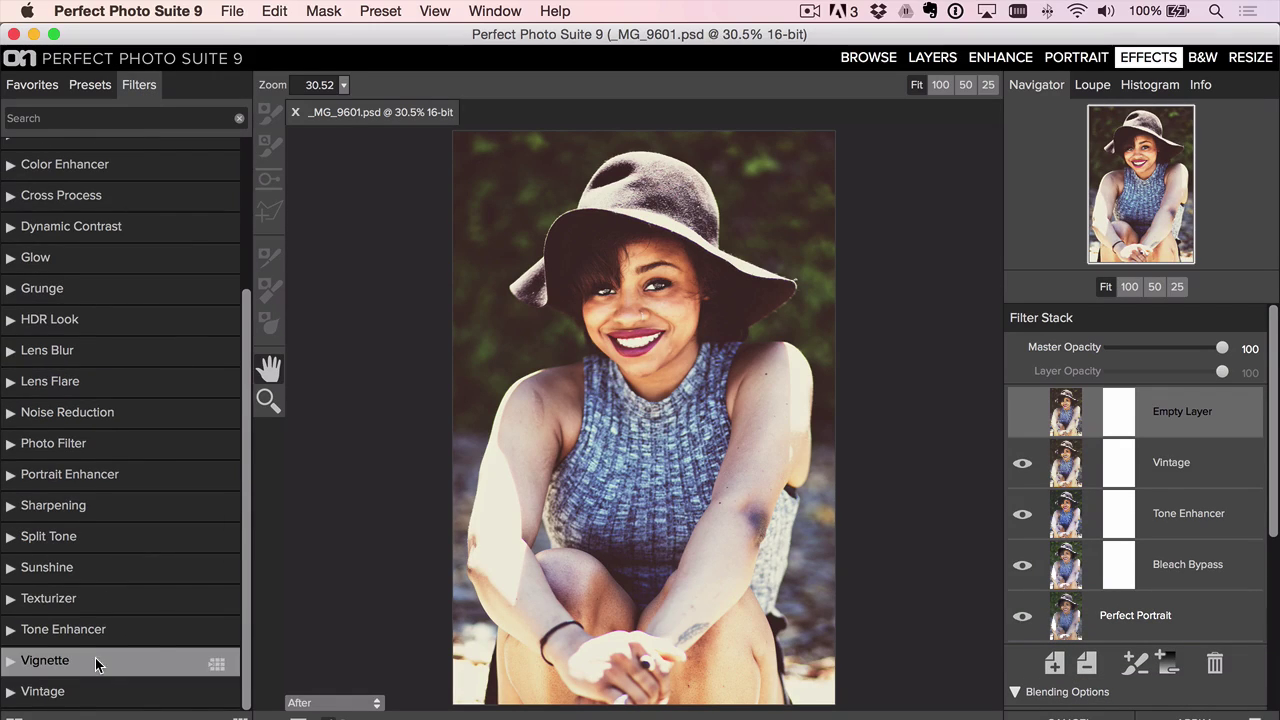
{"action": "left_click", "coordinate": [160, 220]}
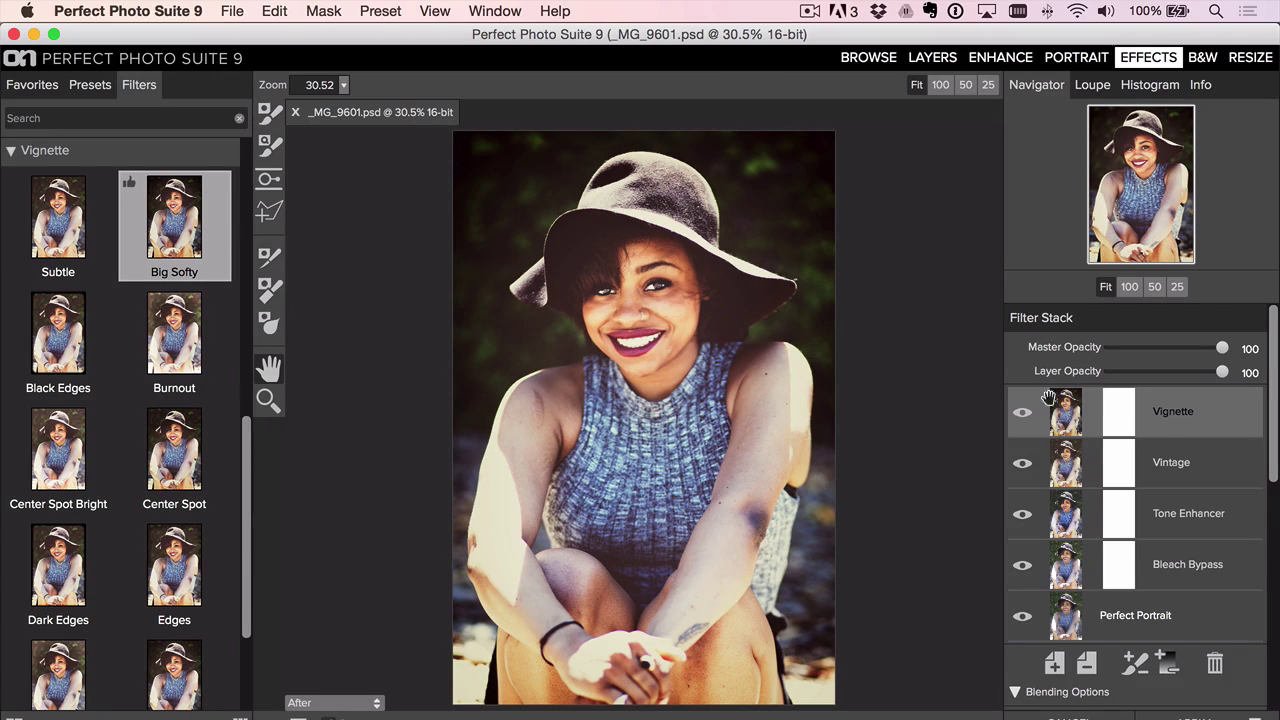
{"action": "left_click", "coordinate": [1168, 373]}
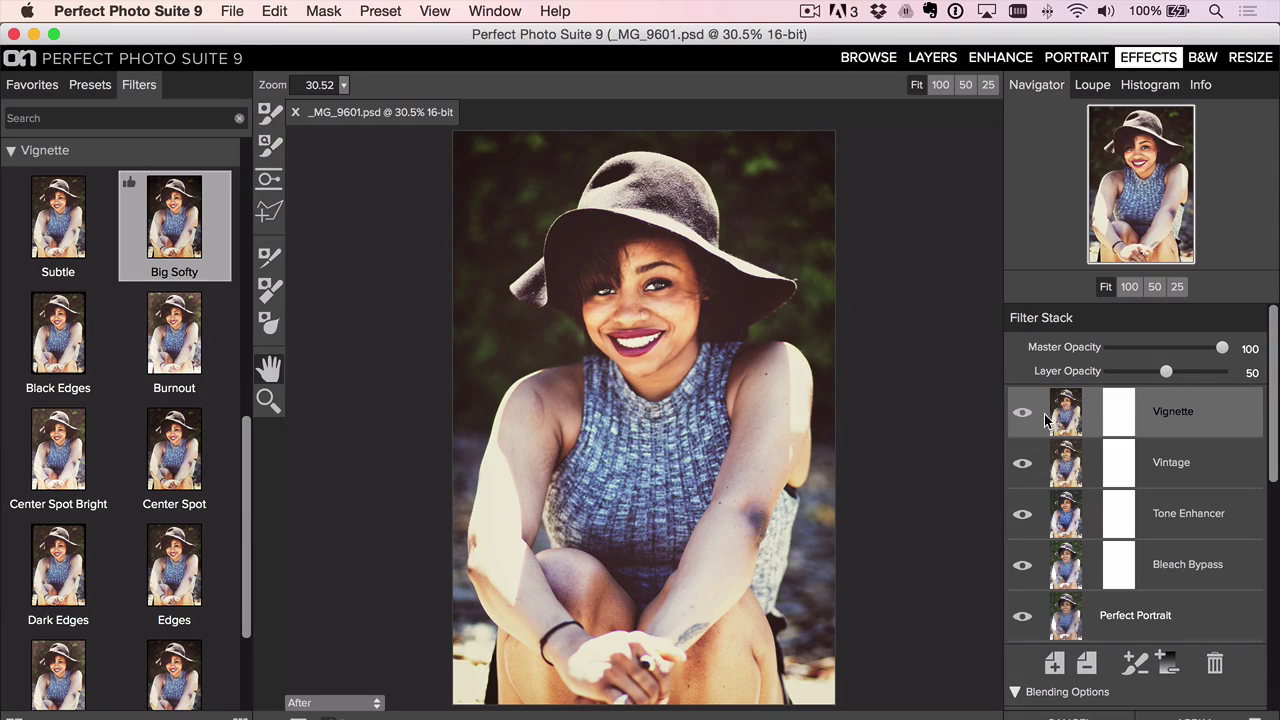
Step: Apply the effects, return to Lightroom, and open the Yosemite valley photo from the filmstrip
{"action": "left_click", "coordinate": [1185, 717]}
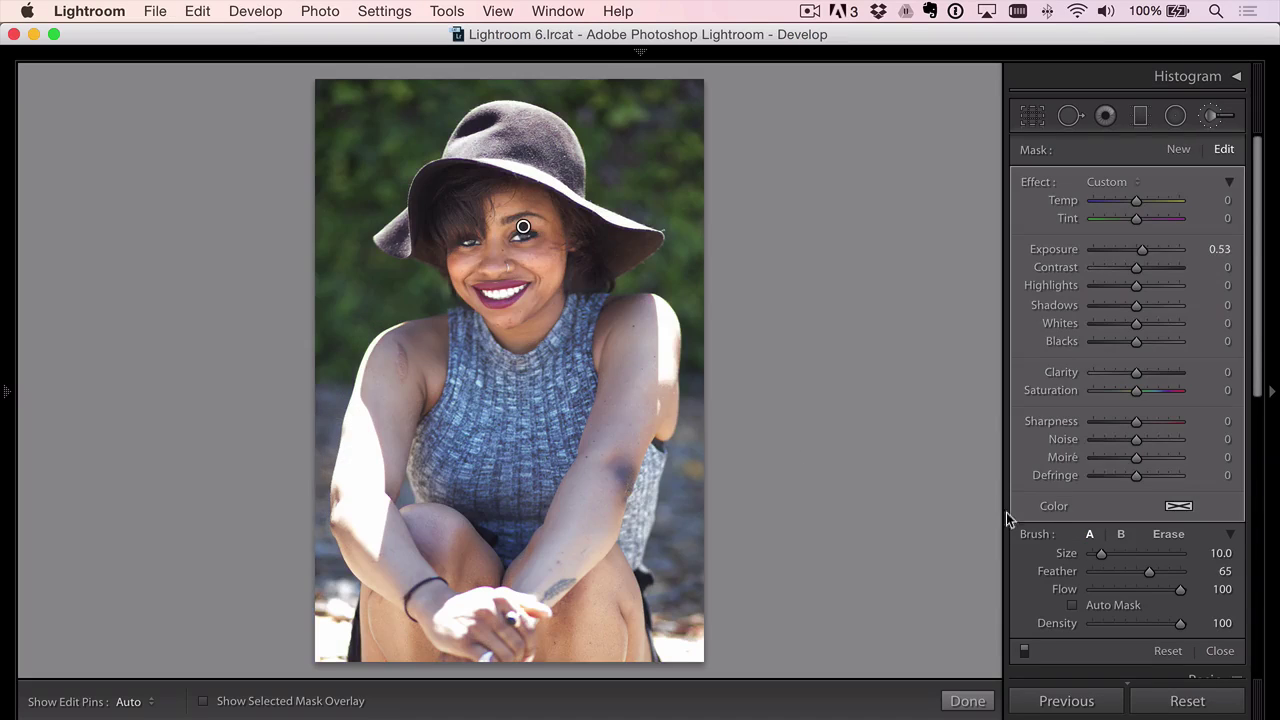
{"action": "left_click", "coordinate": [1195, 705]}
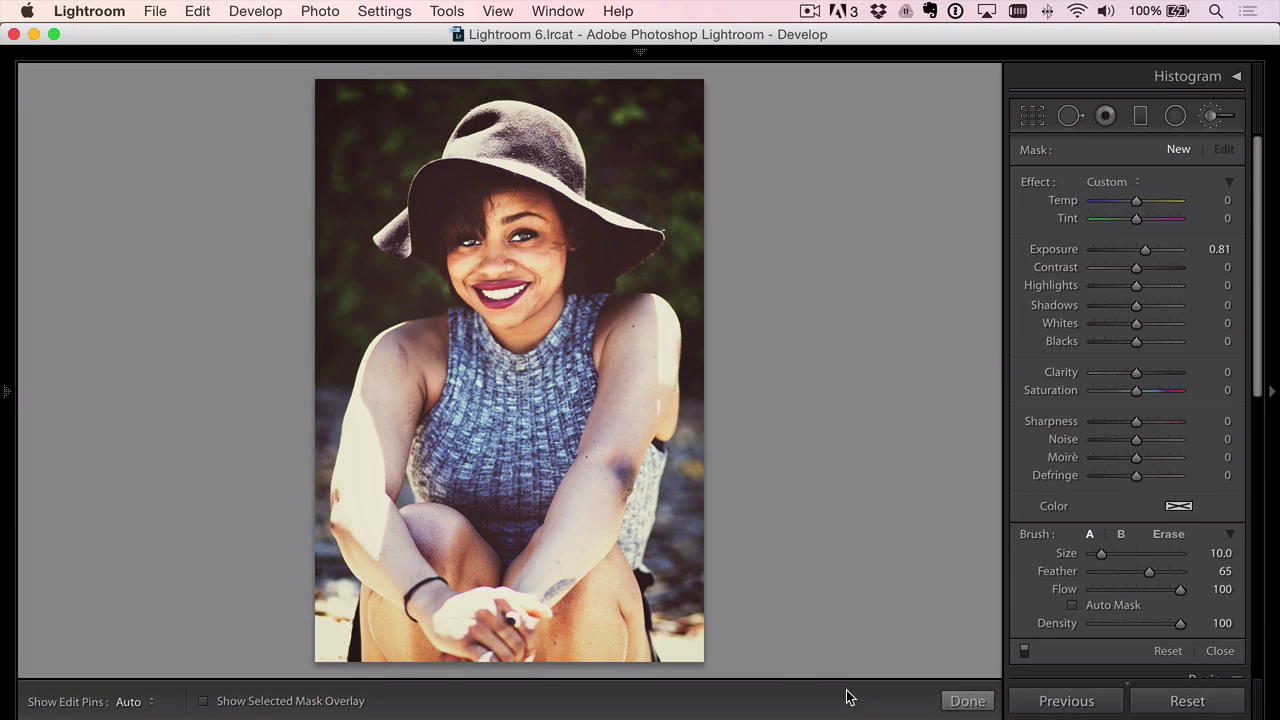
{"action": "mouse_move", "coordinate": [850, 717]}
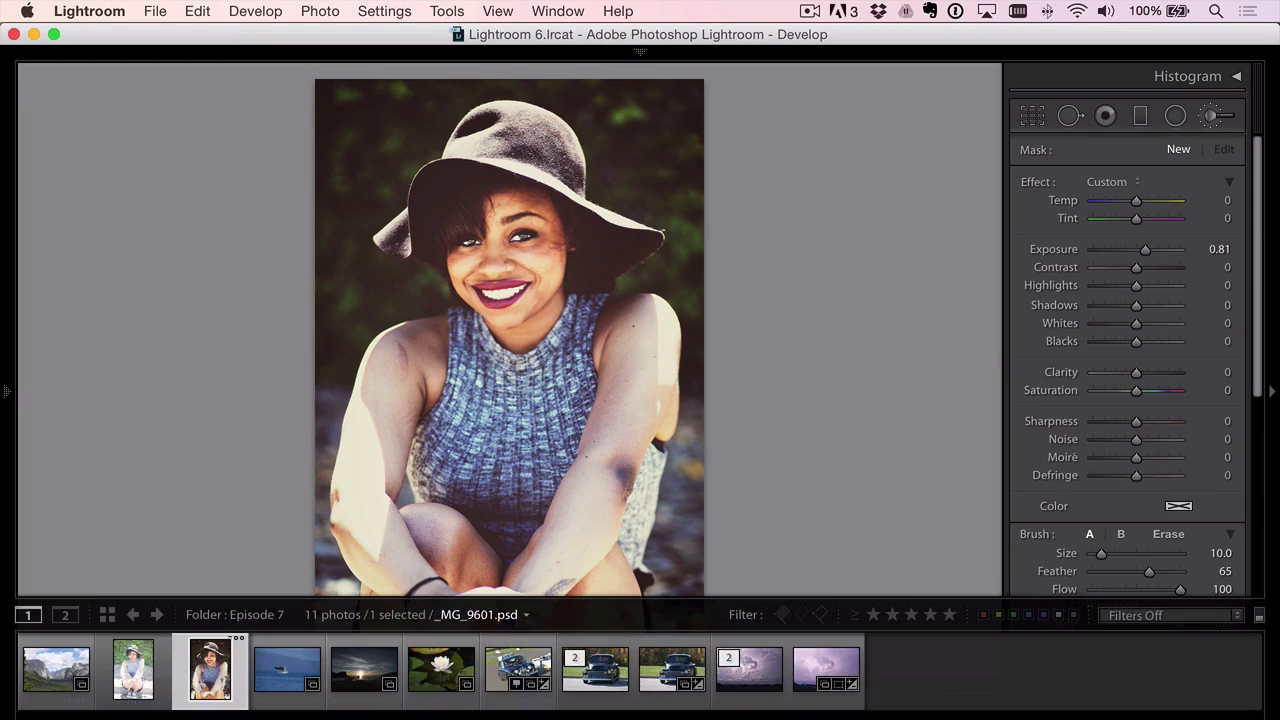
{"action": "left_click", "coordinate": [56, 669]}
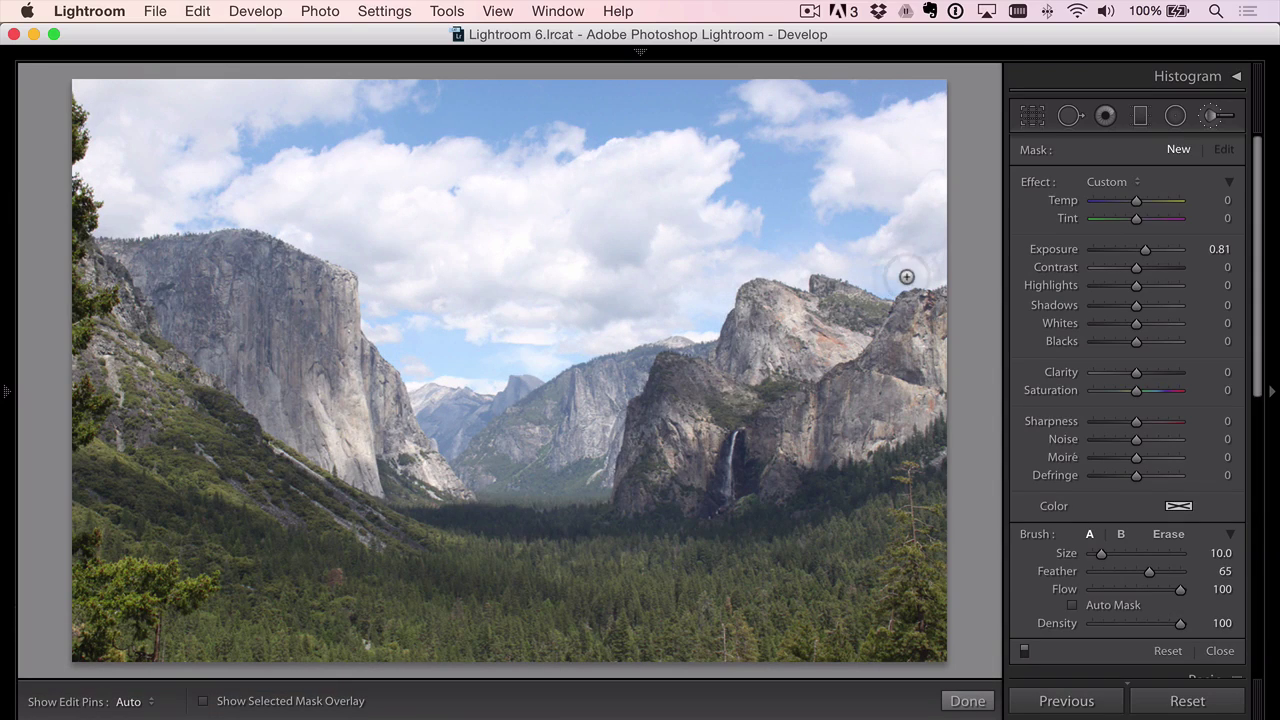
Step: Crop the valley photo tighter at its original aspect ratio, trimming the tree at the edge and the lower forest
{"action": "key", "text": "r"}
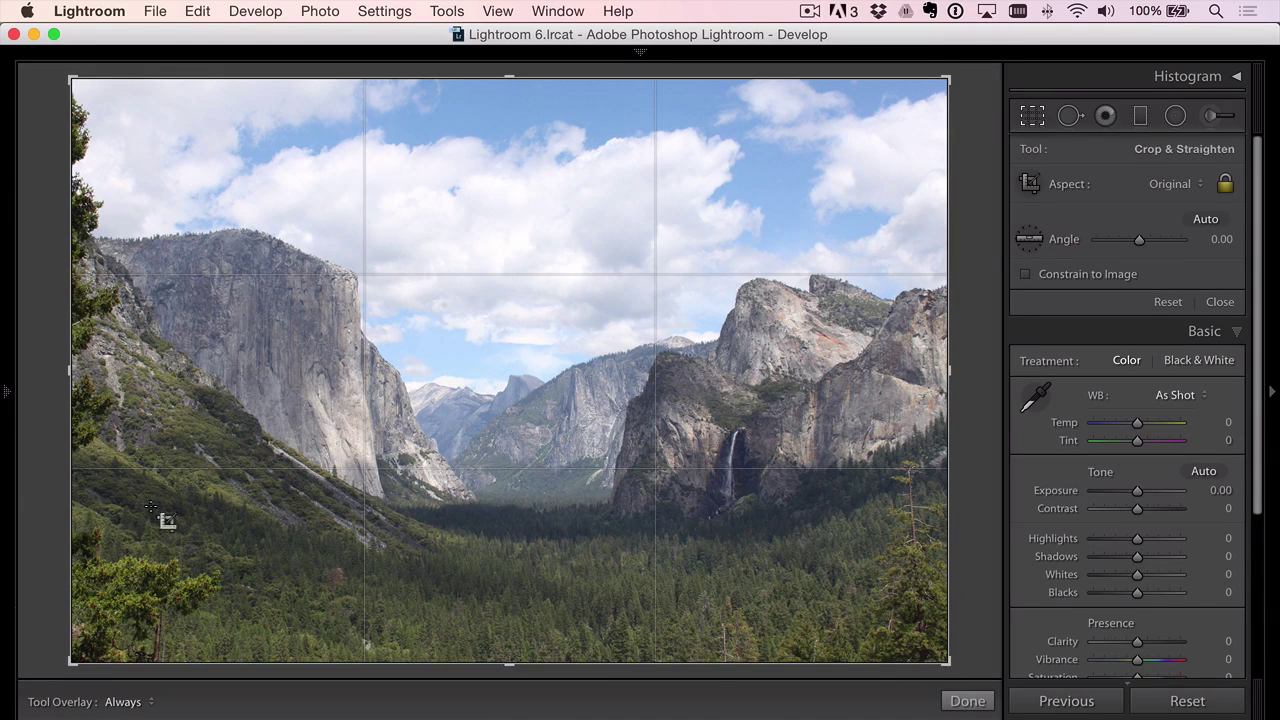
{"action": "key", "text": "alt"}
{"action": "mouse_move", "coordinate": [69, 657]}
{"action": "left_mouse_down"}
{"action": "mouse_move", "coordinate": [88, 616]}
{"action": "mouse_move", "coordinate": [61, 640]}
{"action": "left_mouse_up"}
{"action": "key", "text": "alt"}
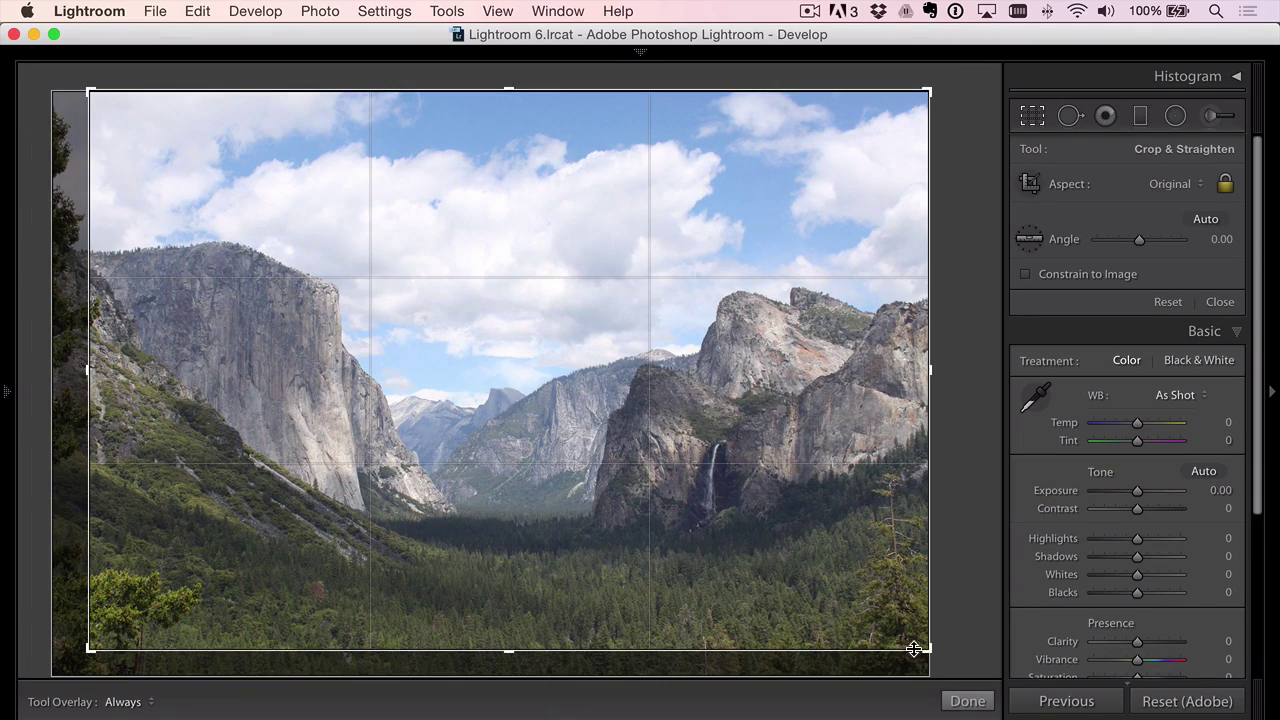
{"action": "mouse_move", "coordinate": [916, 646]}
{"action": "left_mouse_down"}
{"action": "mouse_move", "coordinate": [884, 612]}
{"action": "mouse_move", "coordinate": [902, 626]}
{"action": "left_mouse_up"}
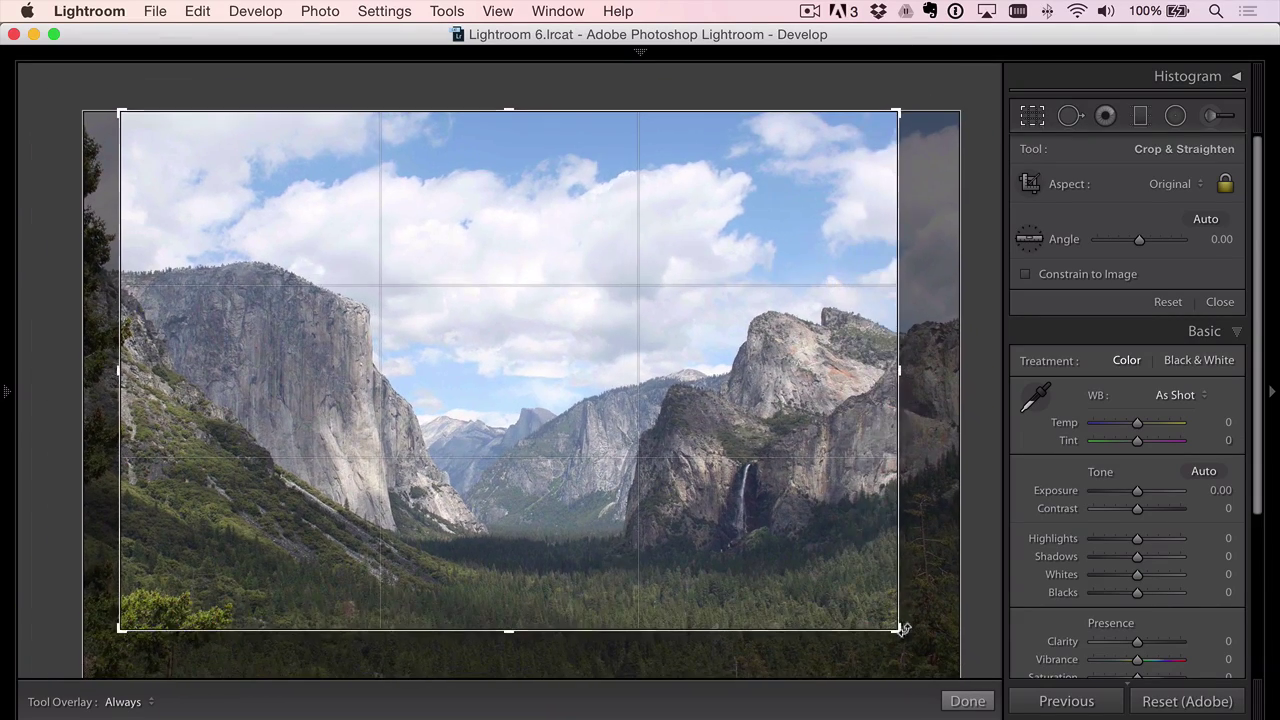
{"action": "left_click_drag", "start_coordinate": [282, 334], "coordinate": [249, 334]}
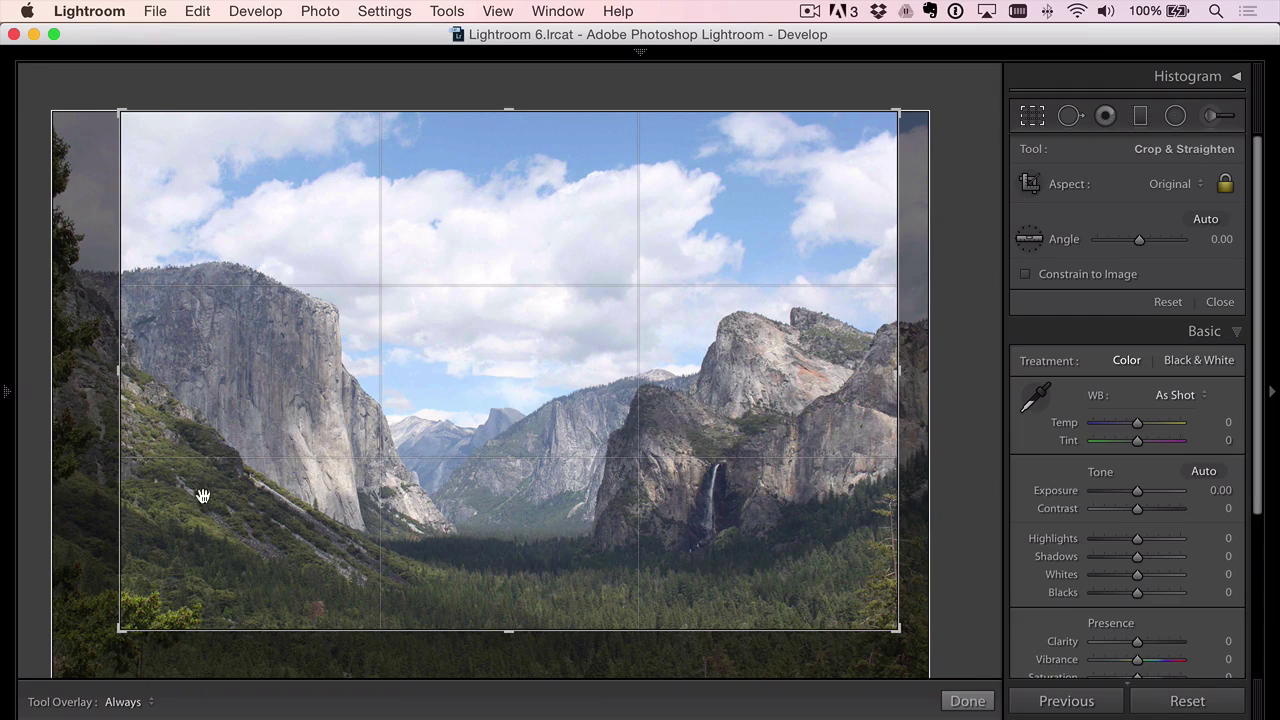
{"action": "key", "text": "alt"}
{"action": "left_click_drag", "start_coordinate": [122, 630], "coordinate": [145, 611]}
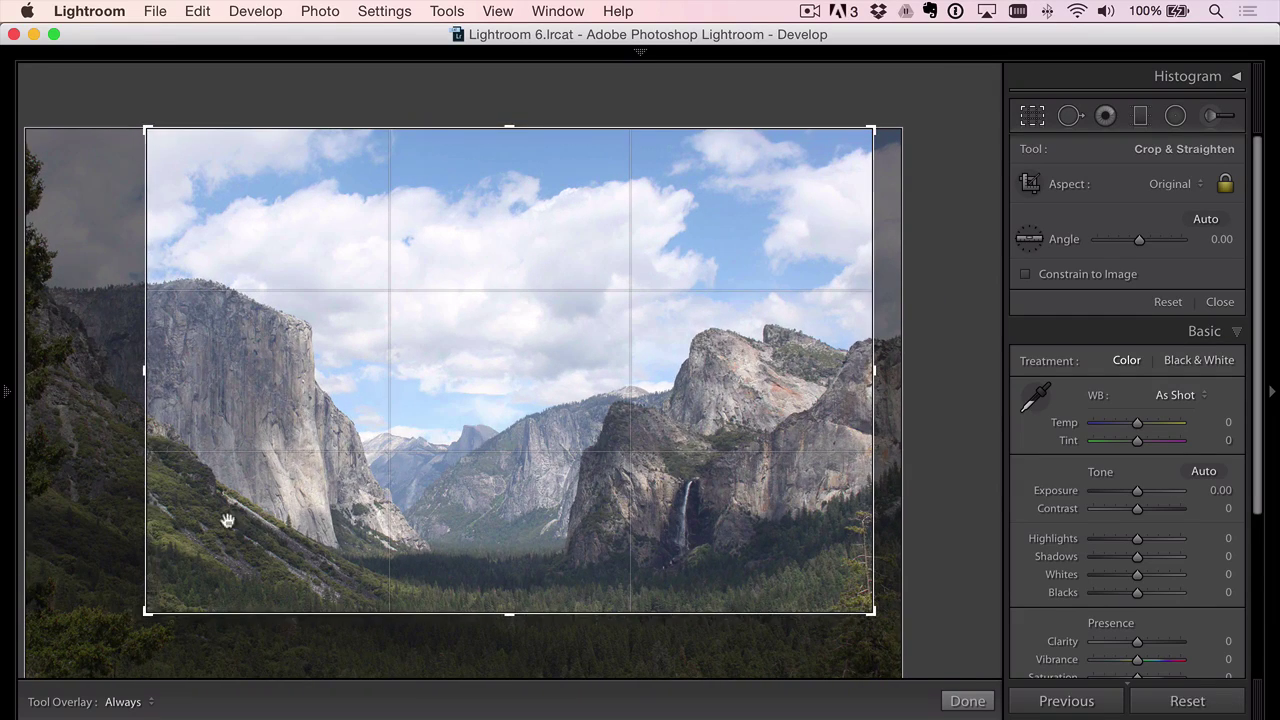
{"action": "left_click_drag", "start_coordinate": [339, 430], "coordinate": [383, 424]}
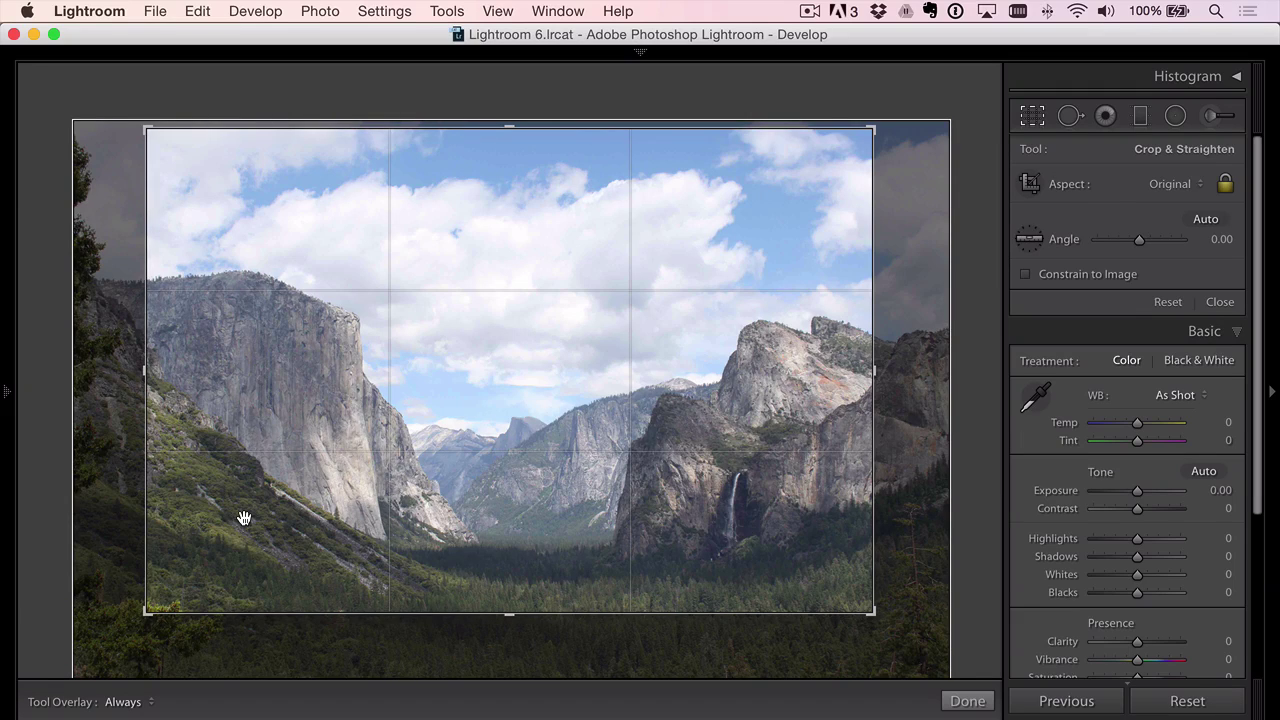
{"action": "key", "text": "Return"}
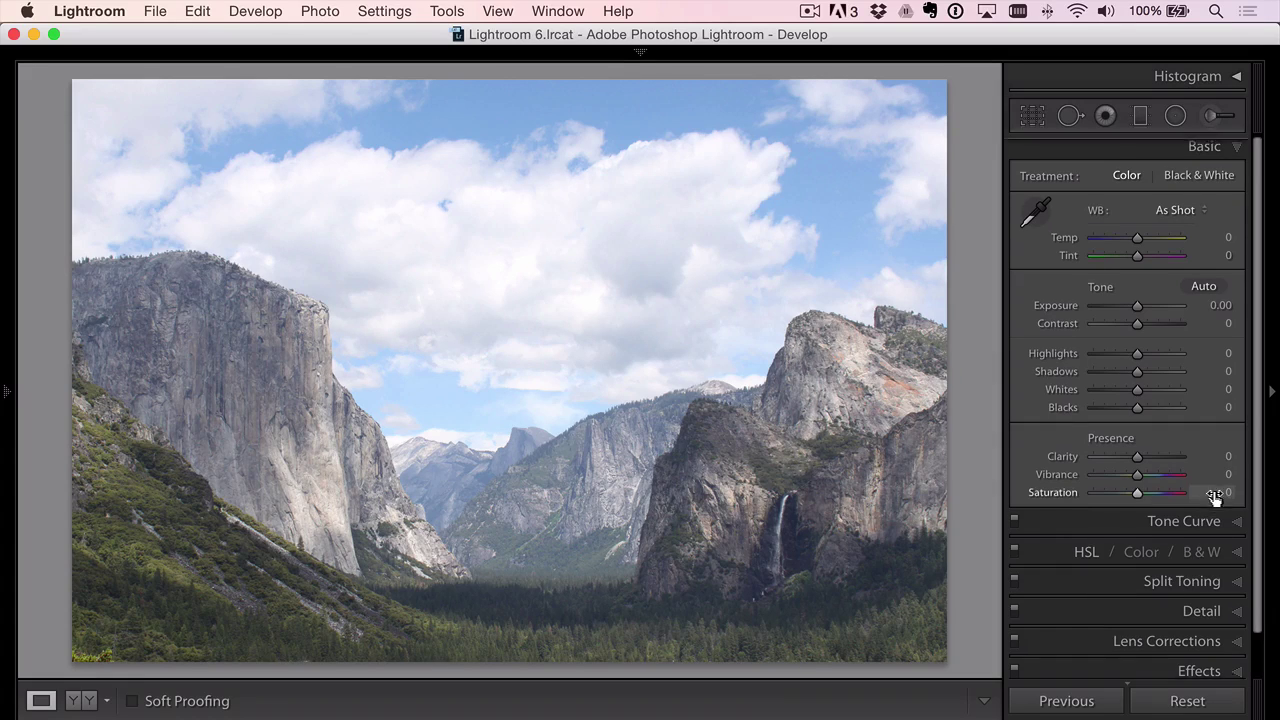
Step: Try a Dehaze amount of +54 on the valley photo and reset it
{"action": "scroll", "coordinate": [1203, 592], "scroll_direction": "down", "scroll_amount": 3}
{"action": "left_click", "coordinate": [1198, 617]}
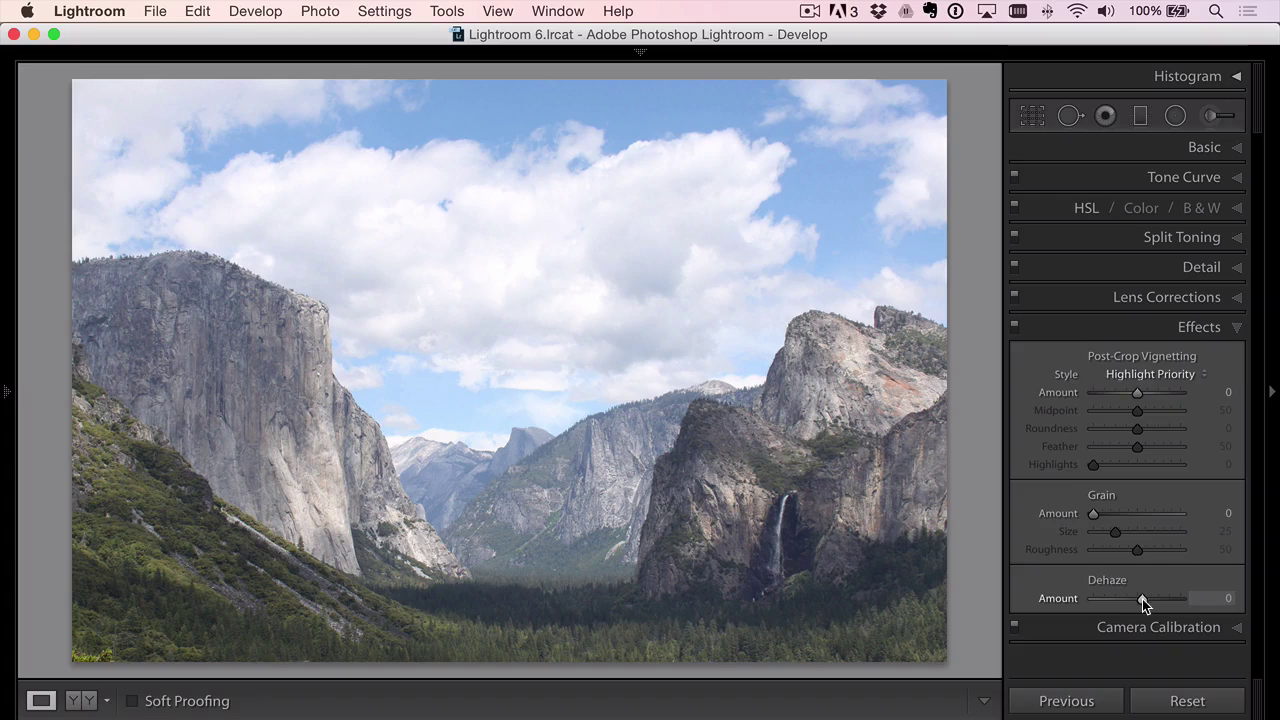
{"action": "left_click_drag", "start_coordinate": [1142, 599], "coordinate": [1163, 597]}
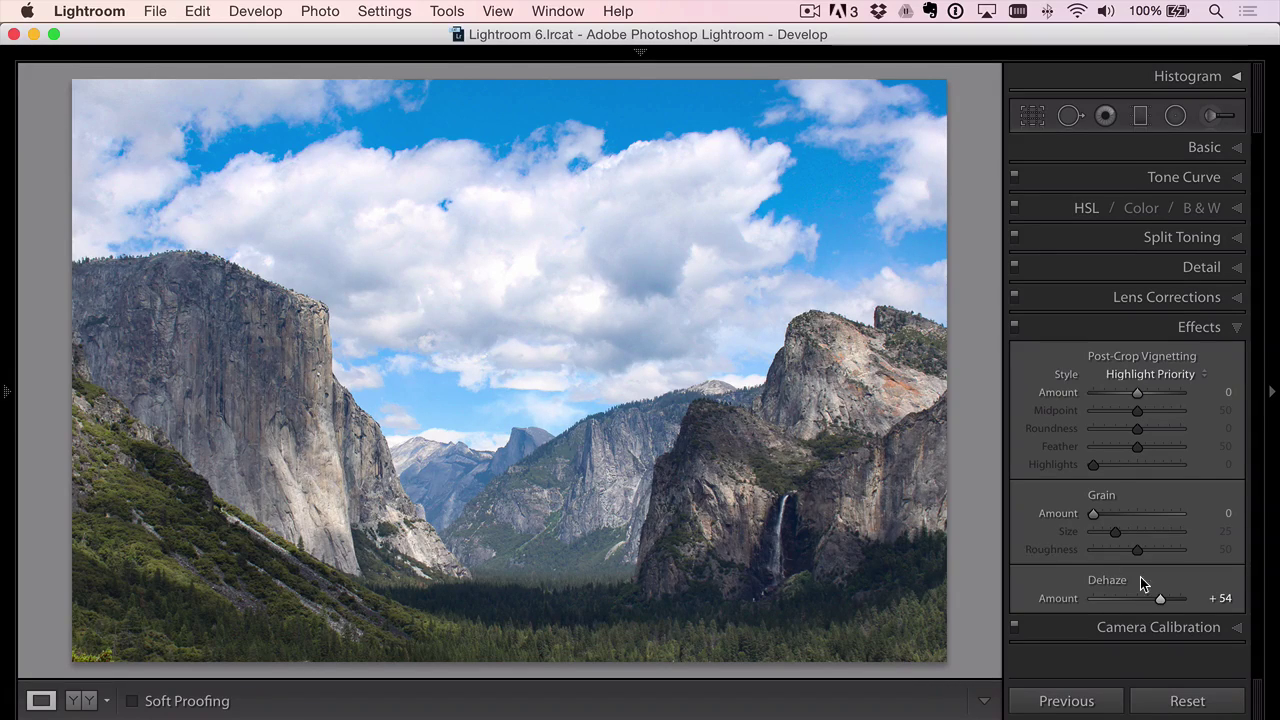
{"action": "double_click", "coordinate": [1054, 597]}
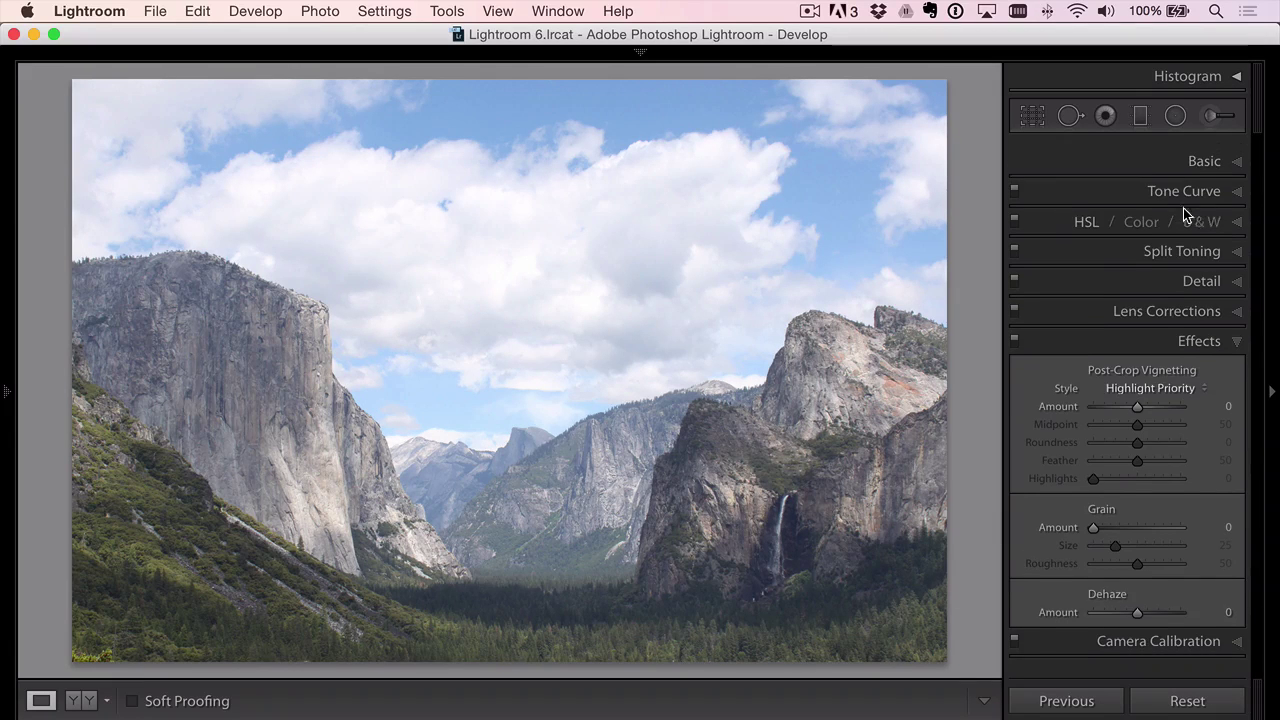
Step: Set the valley photo's Highlights to -94, Shadows to +17, Whites to +26 and Blacks to -68
{"action": "left_click", "coordinate": [1204, 149]}
{"action": "left_click_drag", "start_coordinate": [1137, 355], "coordinate": [1094, 355]}
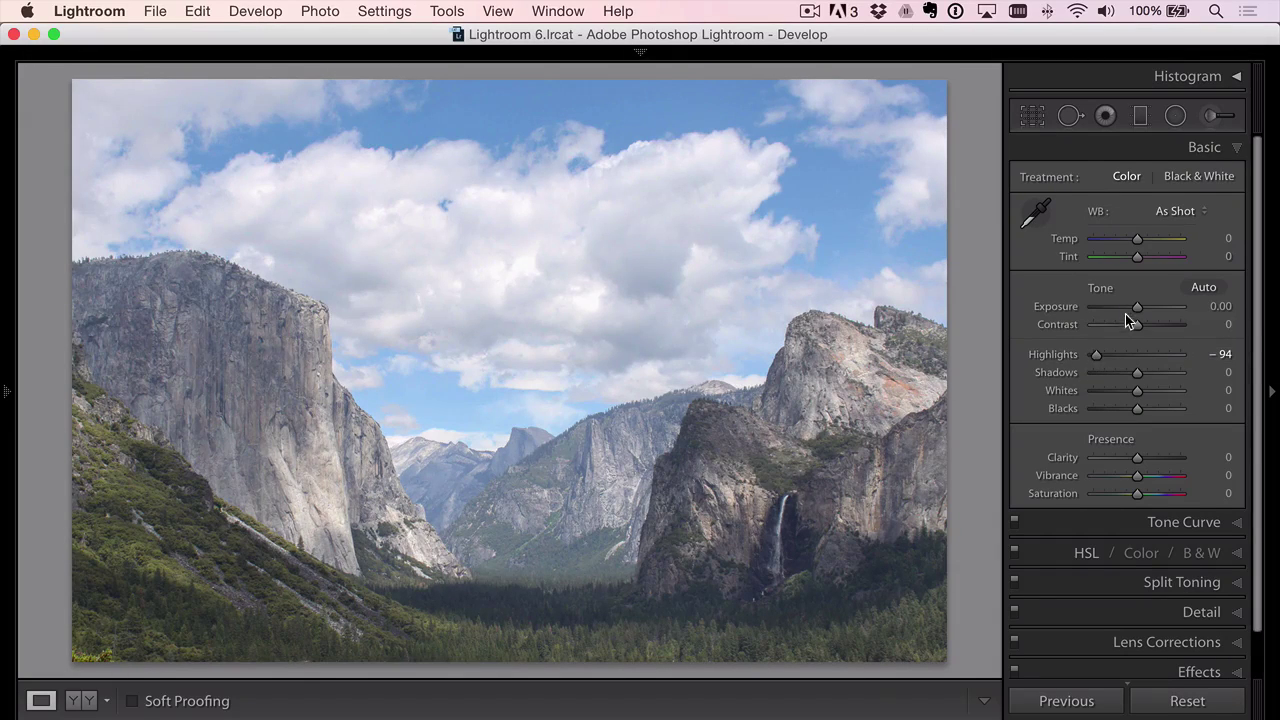
{"action": "mouse_move", "coordinate": [1133, 393]}
{"action": "left_mouse_down"}
{"action": "mouse_move", "coordinate": [1154, 393]}
{"action": "mouse_move", "coordinate": [1105, 410]}
{"action": "mouse_move", "coordinate": [1144, 374]}
{"action": "left_mouse_up"}
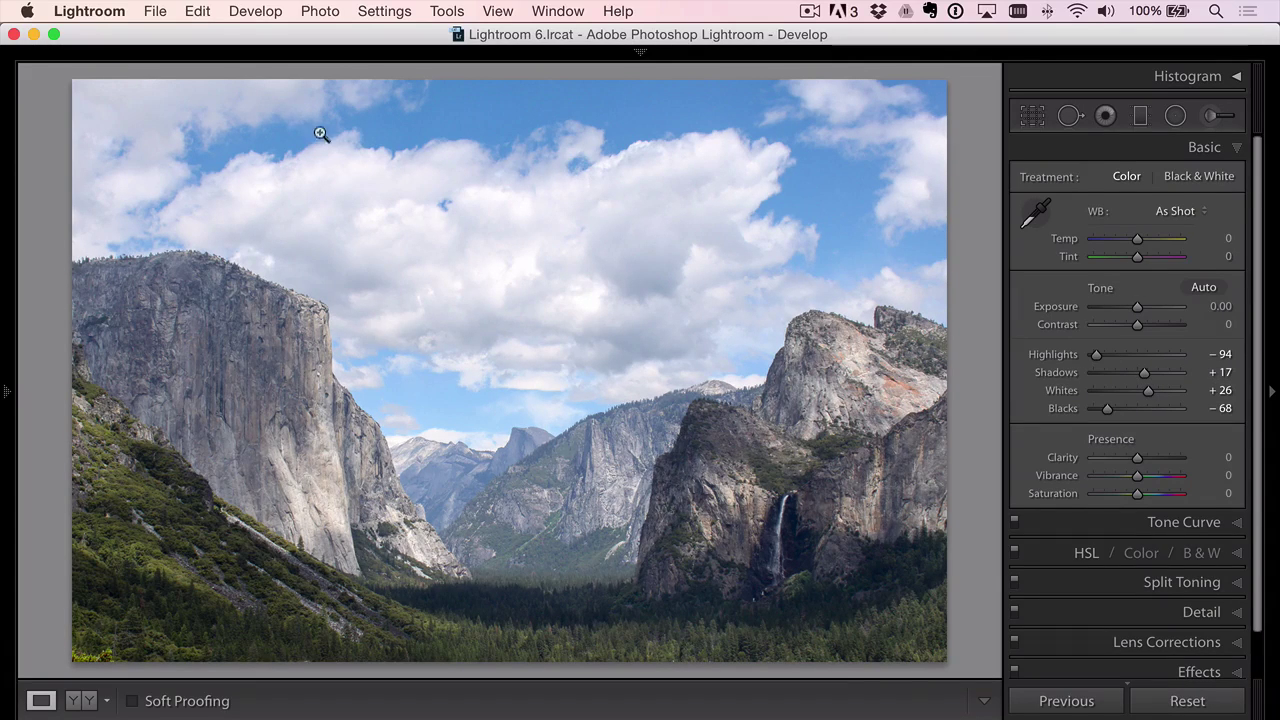
Step: Open a copy of the valley photo with Lightroom adjustments in Perfect Effects 9 for editing
{"action": "left_click", "coordinate": [313, 11]}
{"action": "mouse_move", "coordinate": [345, 116]}
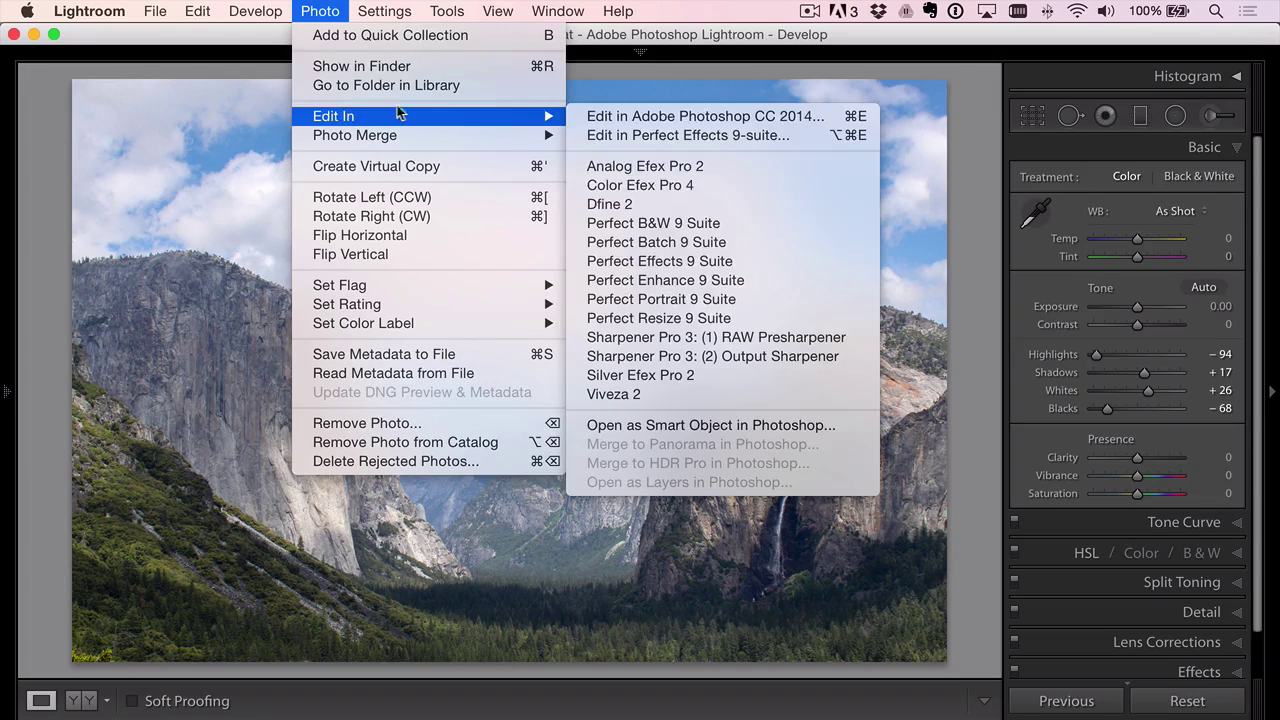
{"action": "left_click", "coordinate": [745, 262]}
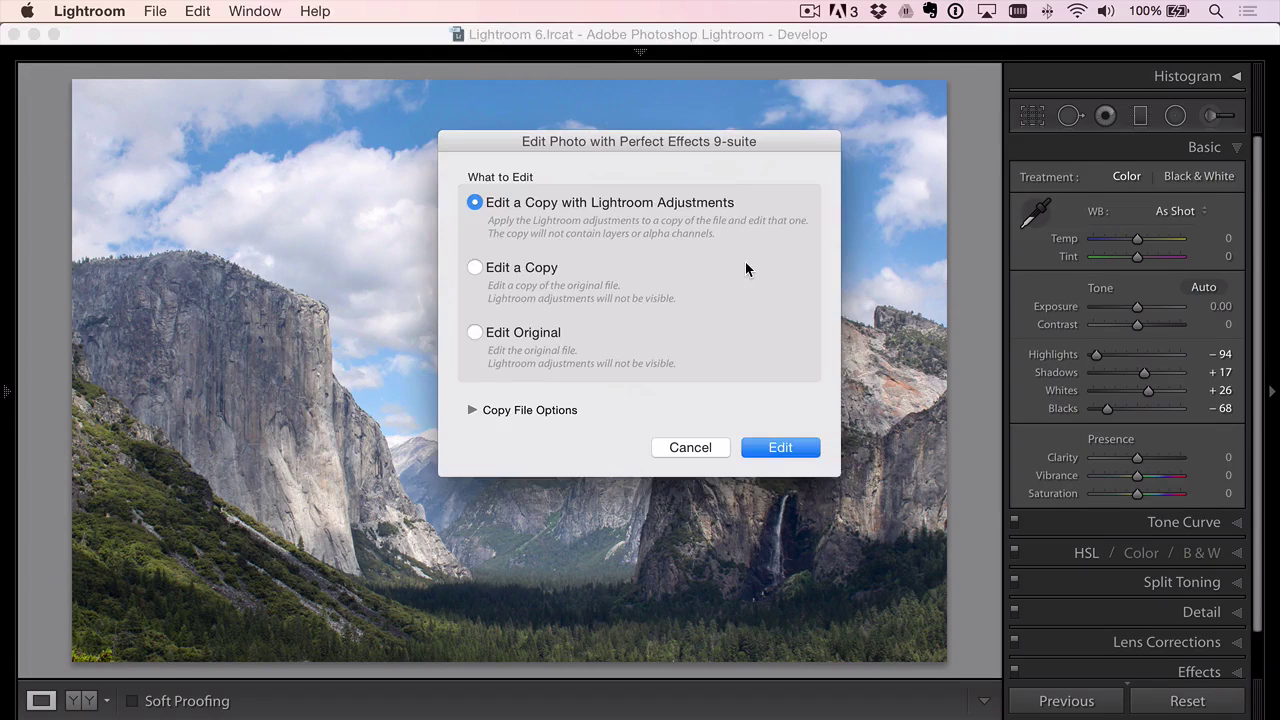
{"action": "left_click", "coordinate": [768, 448]}
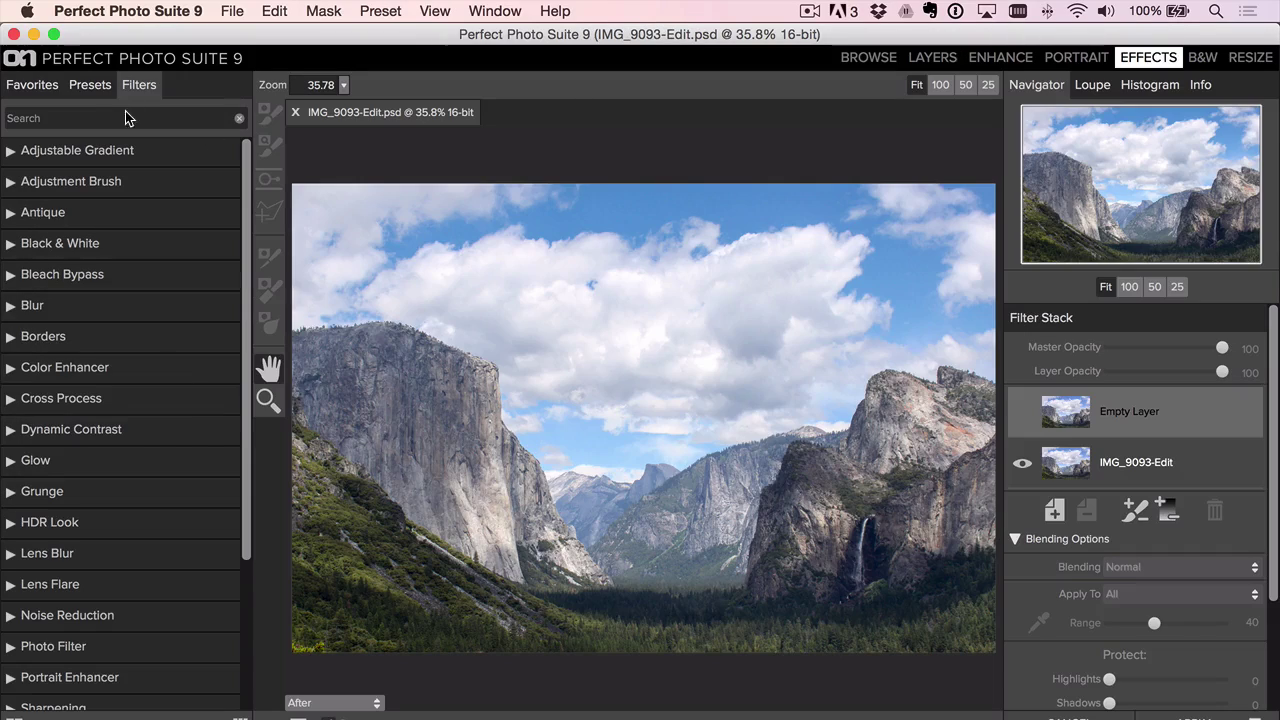
Step: Apply the Dynamic Contrast filter's Natural look to the valley photo and set its detail to Small 32, Medium 35 and Large 26
{"action": "left_click", "coordinate": [46, 429]}
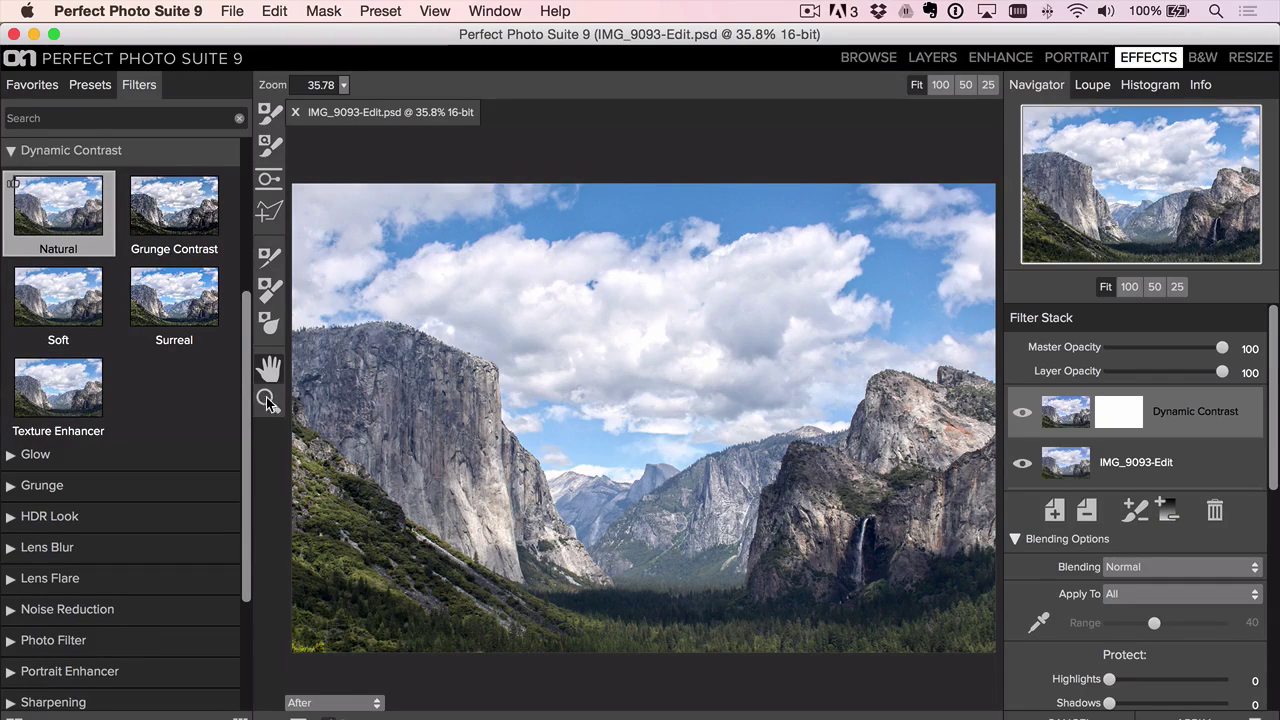
{"action": "left_click_drag", "start_coordinate": [440, 392], "coordinate": [722, 596]}
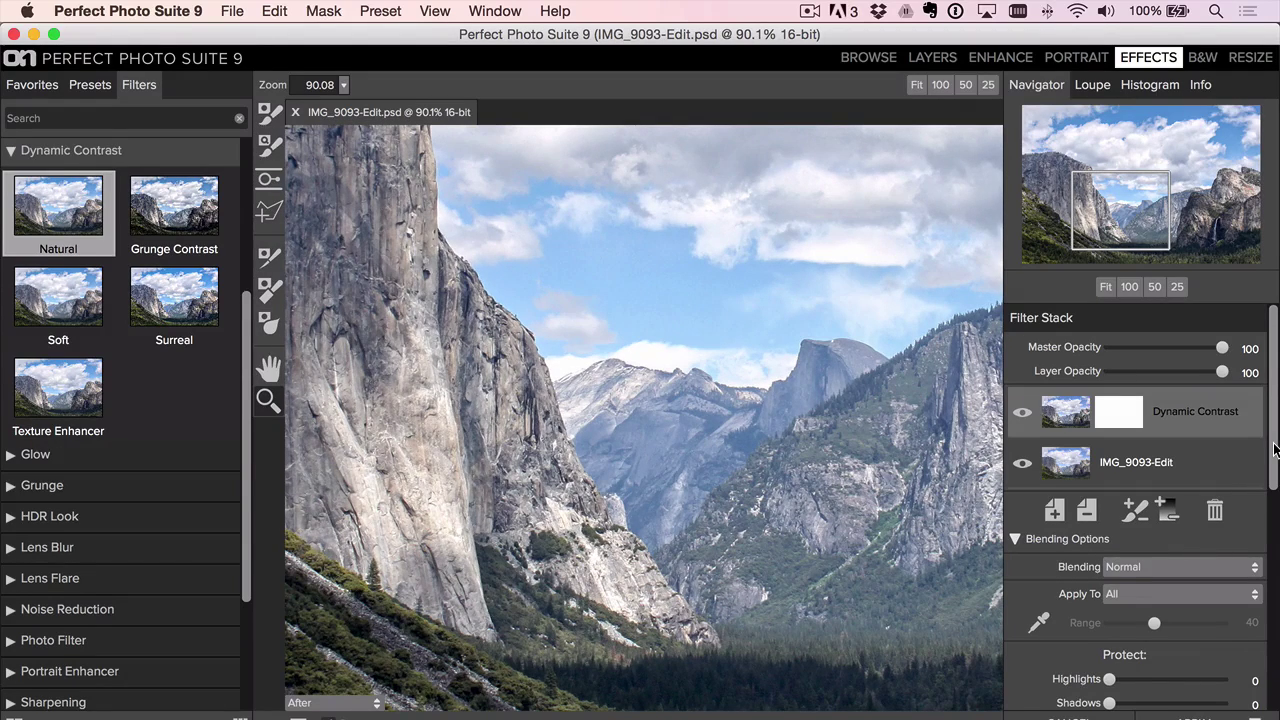
{"action": "left_click_drag", "start_coordinate": [1276, 450], "coordinate": [1269, 672]}
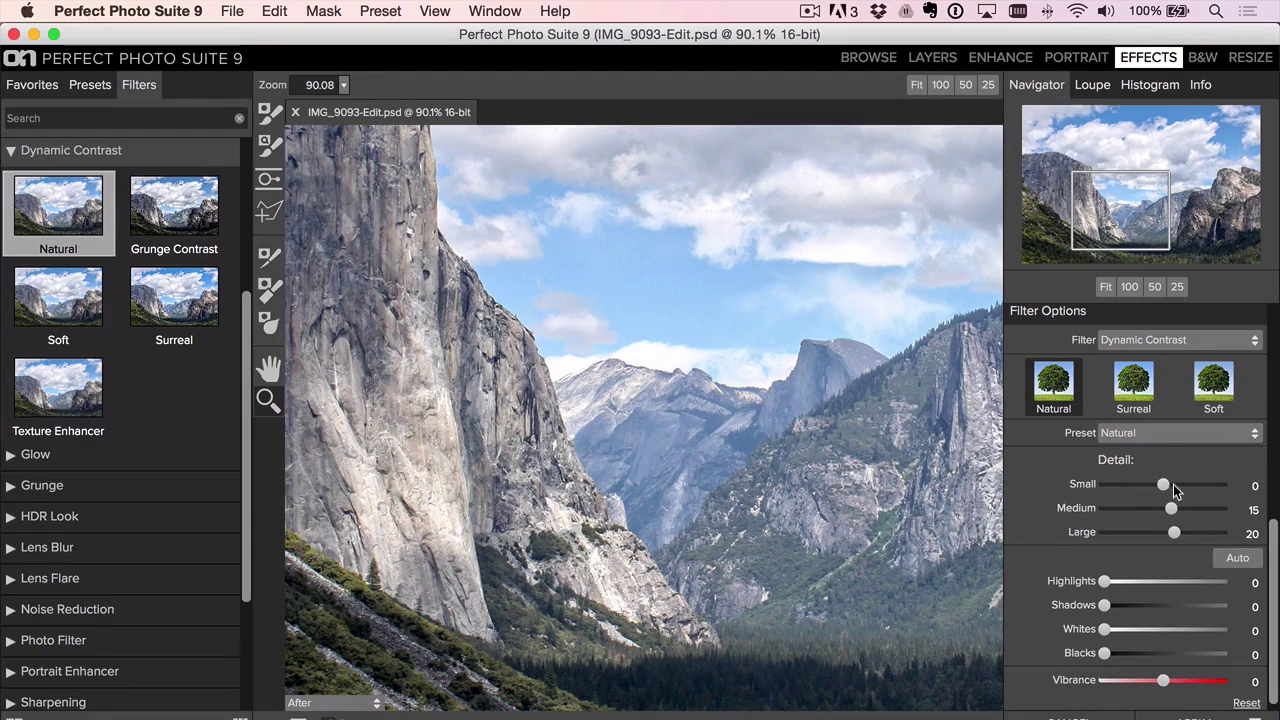
{"action": "left_click_drag", "start_coordinate": [1172, 485], "coordinate": [1174, 485]}
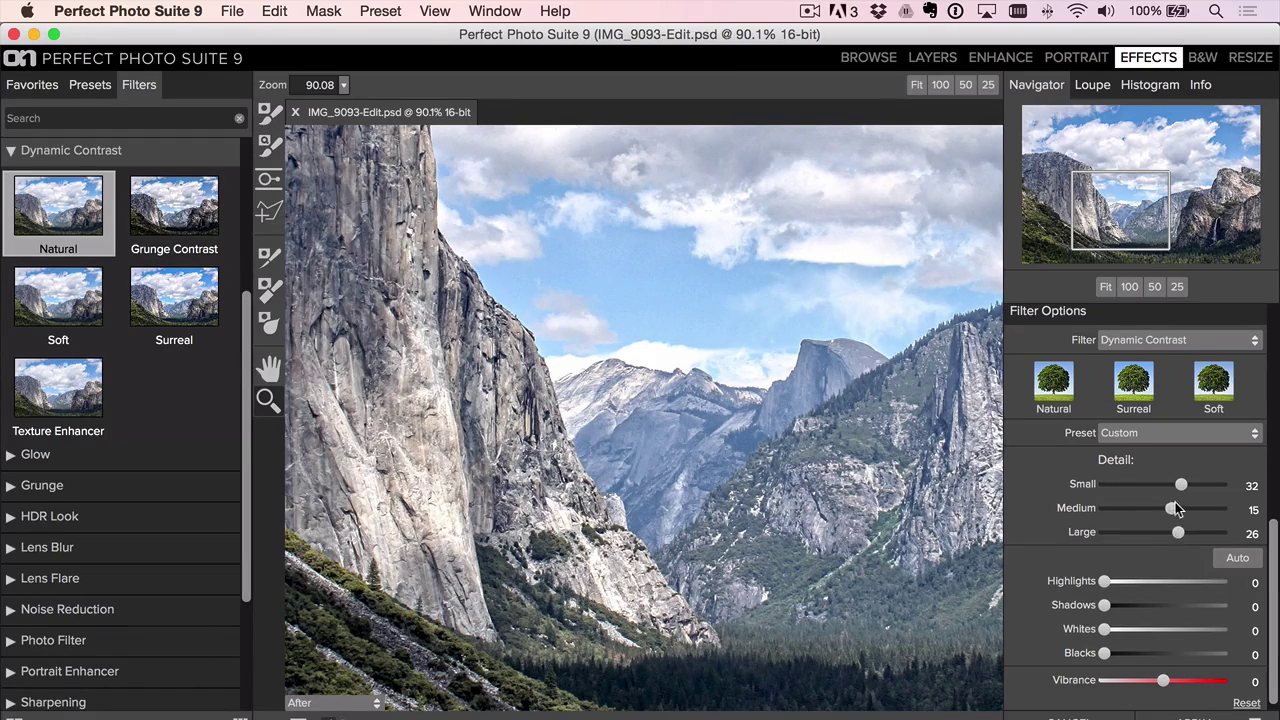
{"action": "left_click_drag", "start_coordinate": [1174, 504], "coordinate": [1181, 503]}
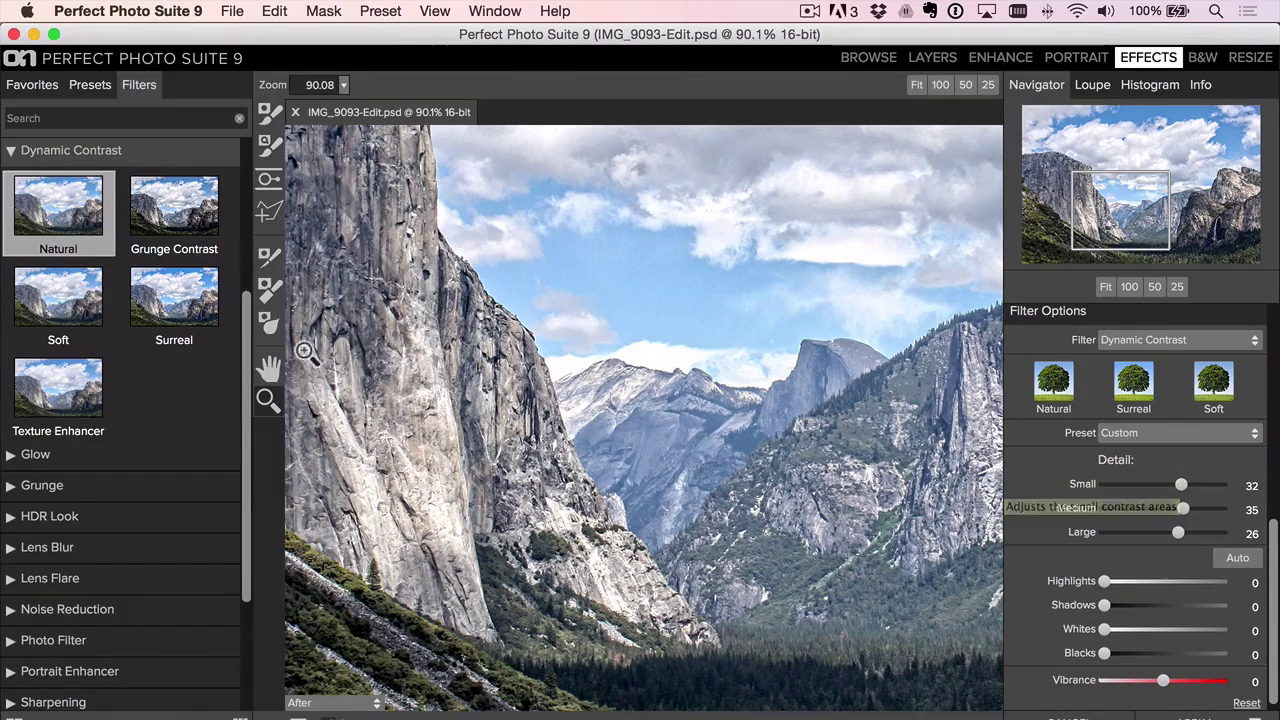
{"action": "double_click", "coordinate": [276, 377]}
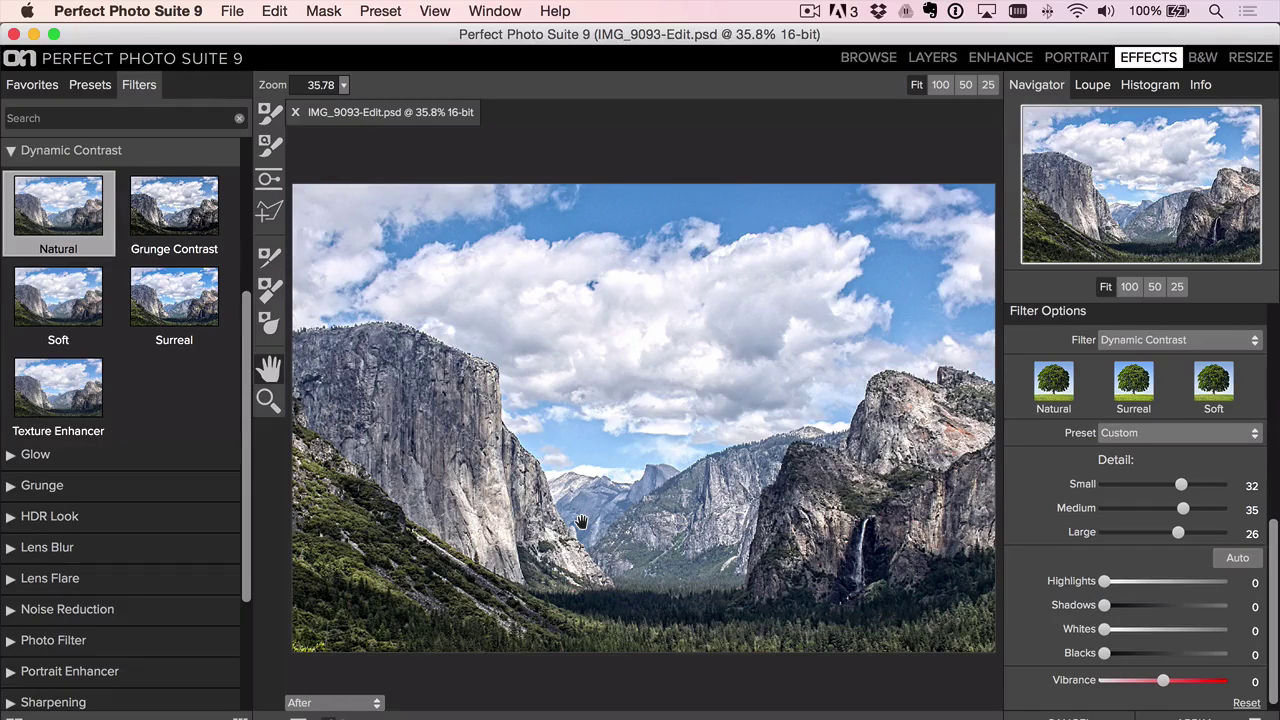
Step: Compare the valley photo with and without the filter, and add an empty filter layer above Dynamic Contrast
{"action": "key", "text": "super+p"}
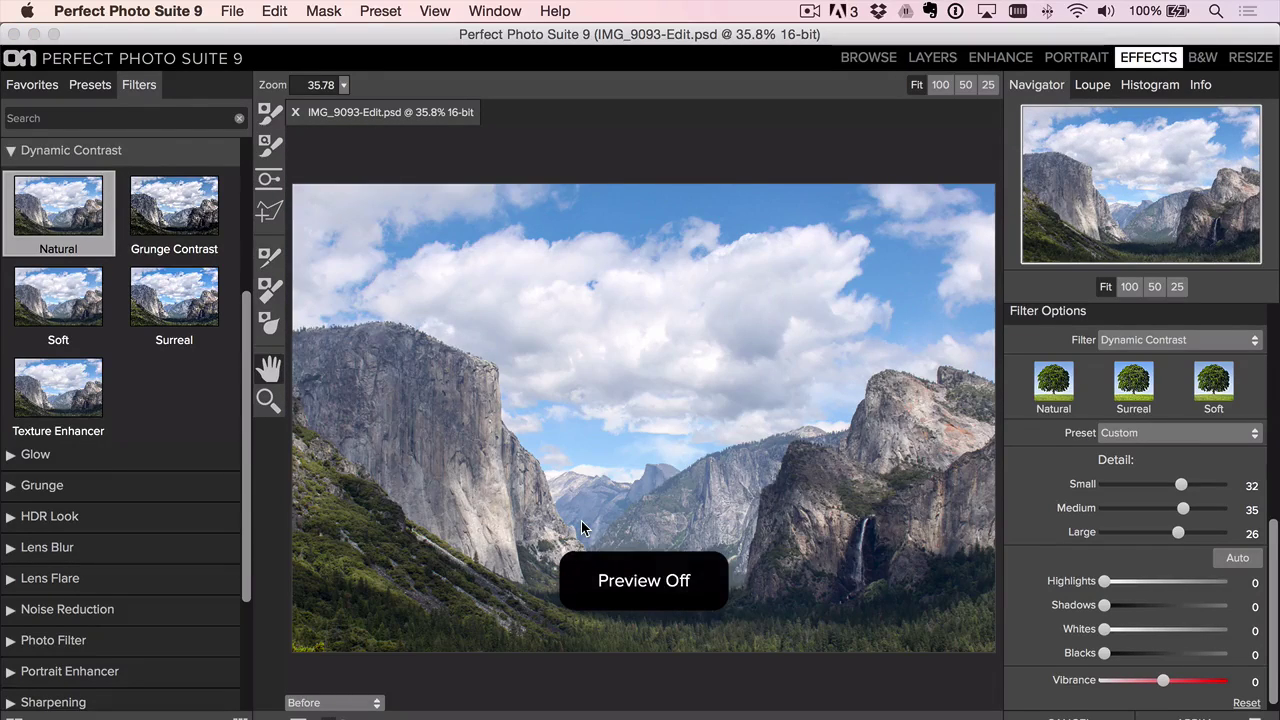
{"action": "key", "text": "super+p"}
{"action": "scroll", "coordinate": [1104, 512], "scroll_direction": "up", "scroll_amount": 2}
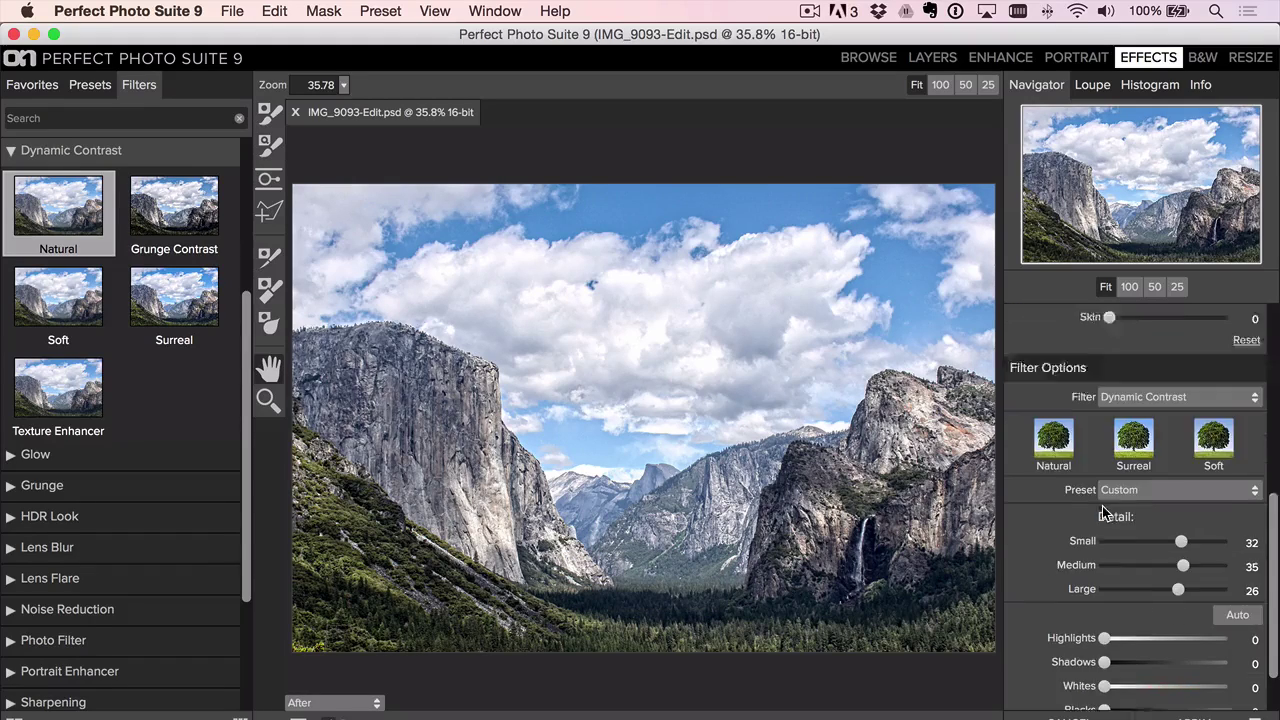
{"action": "scroll", "coordinate": [1104, 512], "scroll_direction": "up", "scroll_amount": 5}
{"action": "left_click", "coordinate": [1054, 506]}
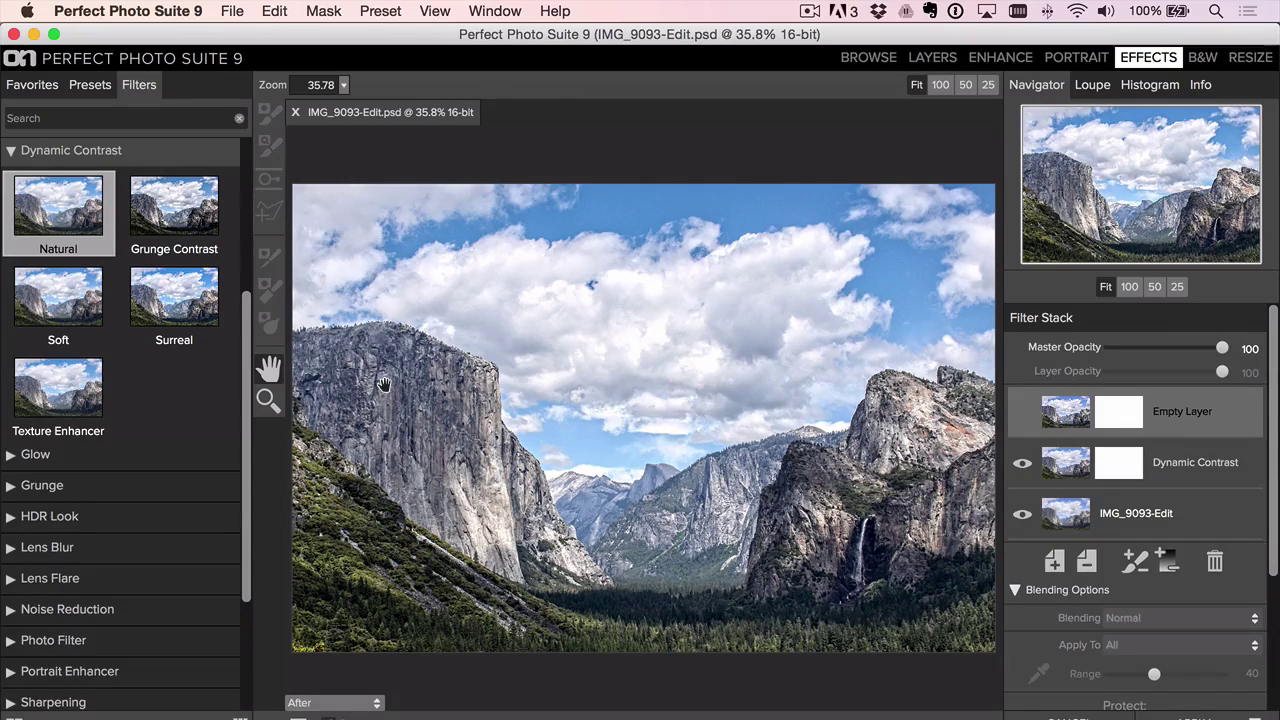
Step: Try the Sunshine filter's Warm Highlights look on the empty layer and undo it
{"action": "scroll", "coordinate": [199, 507], "scroll_direction": "down", "scroll_amount": 4}
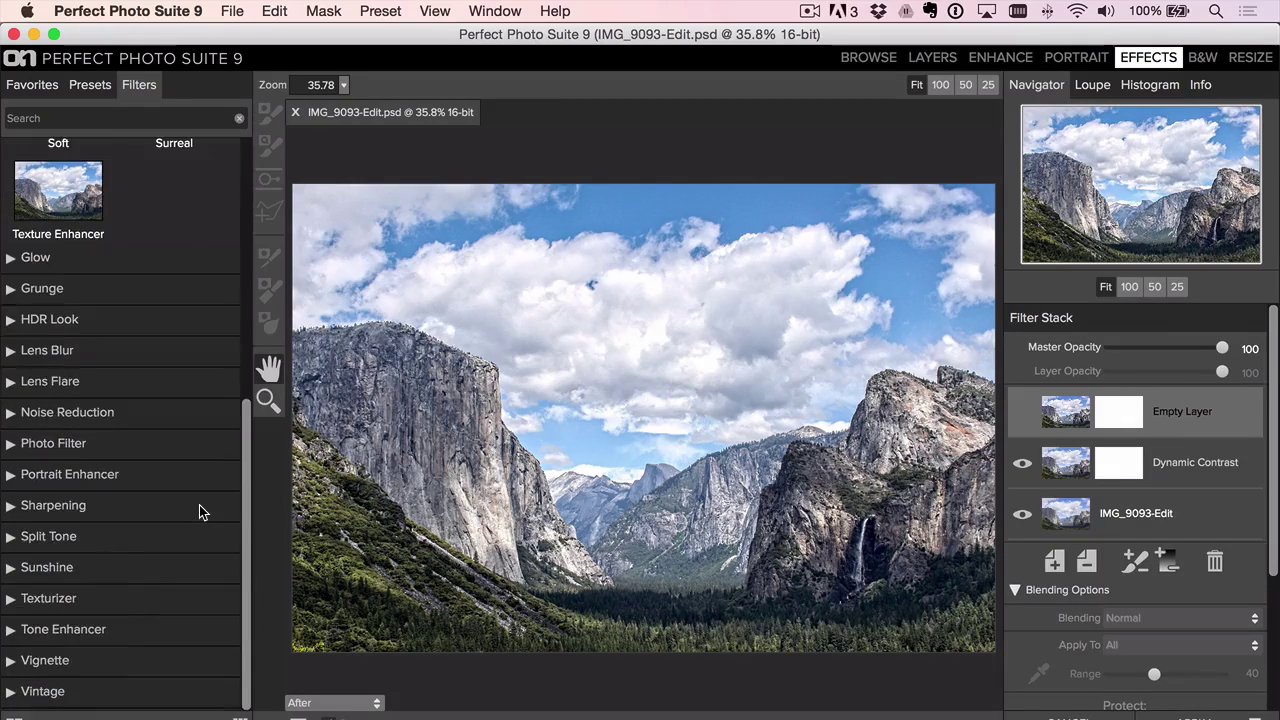
{"action": "left_click", "coordinate": [128, 567]}
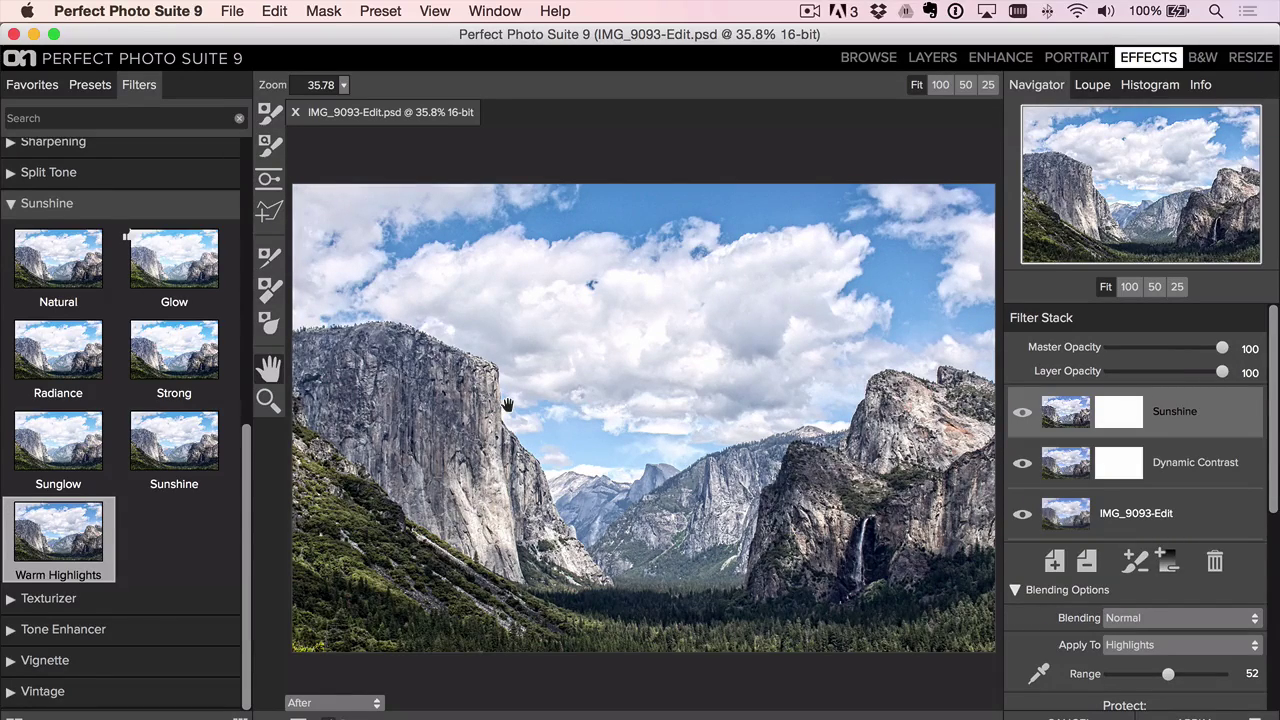
{"action": "key", "text": "super+z"}
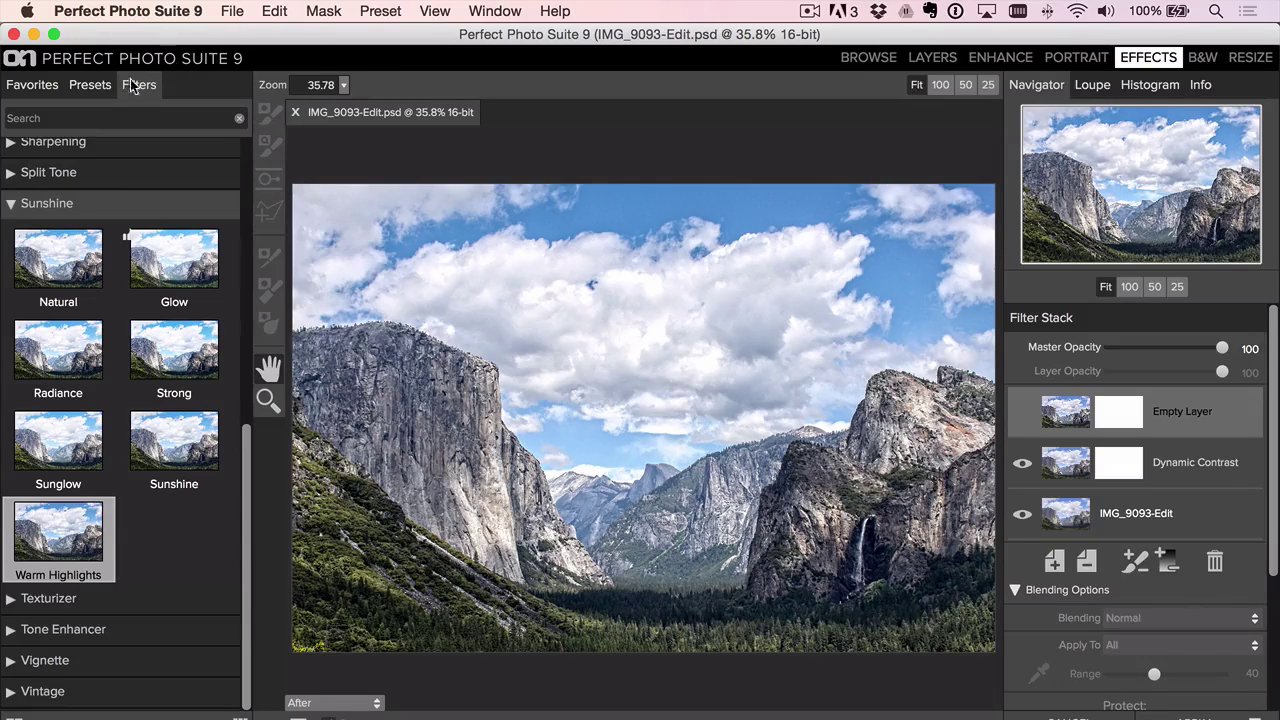
Step: Insert the golden enhancer preset from the Landscape category above the Dynamic Contrast layer, keeping the existing filter
{"action": "left_click", "coordinate": [88, 85]}
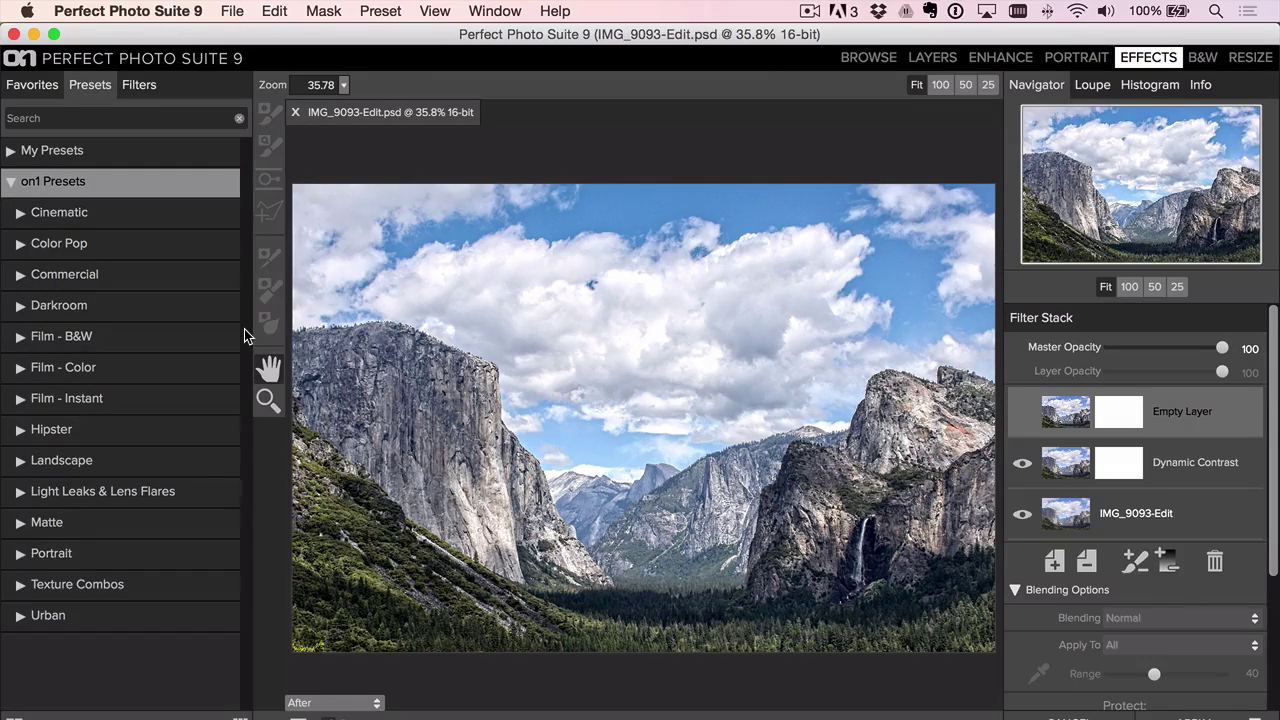
{"action": "left_click", "coordinate": [94, 461]}
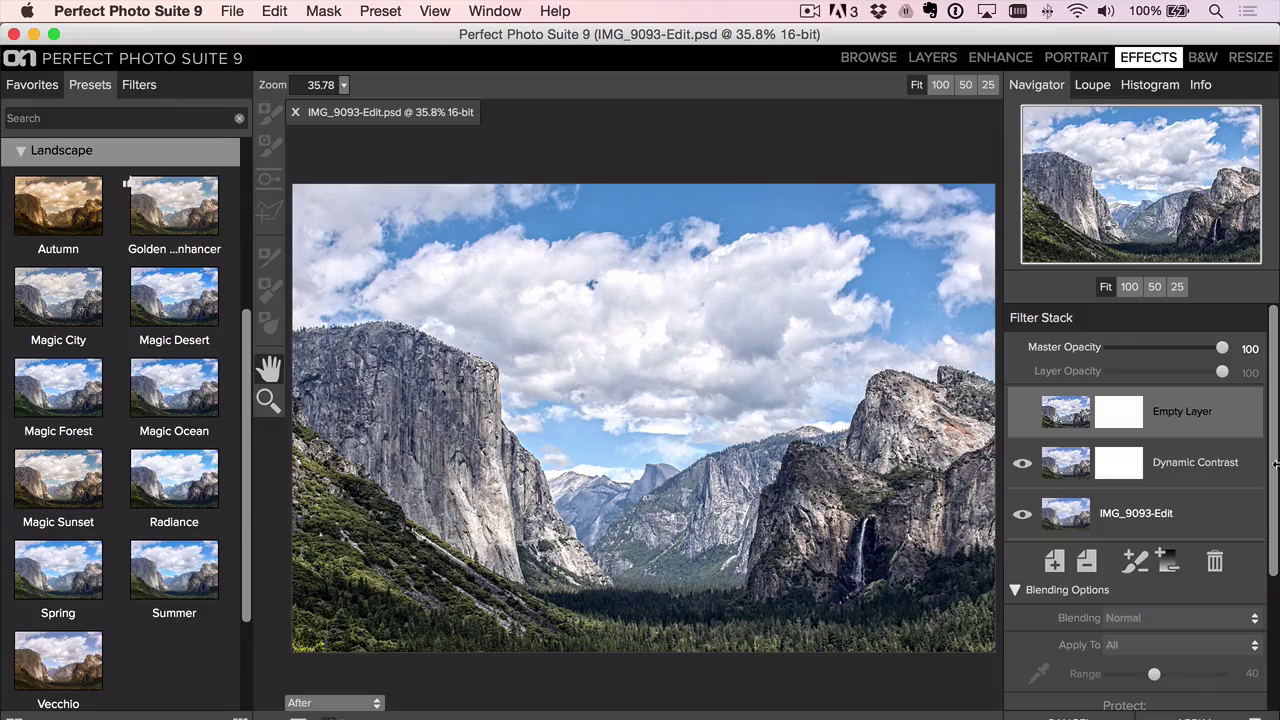
{"action": "right_click", "coordinate": [166, 194]}
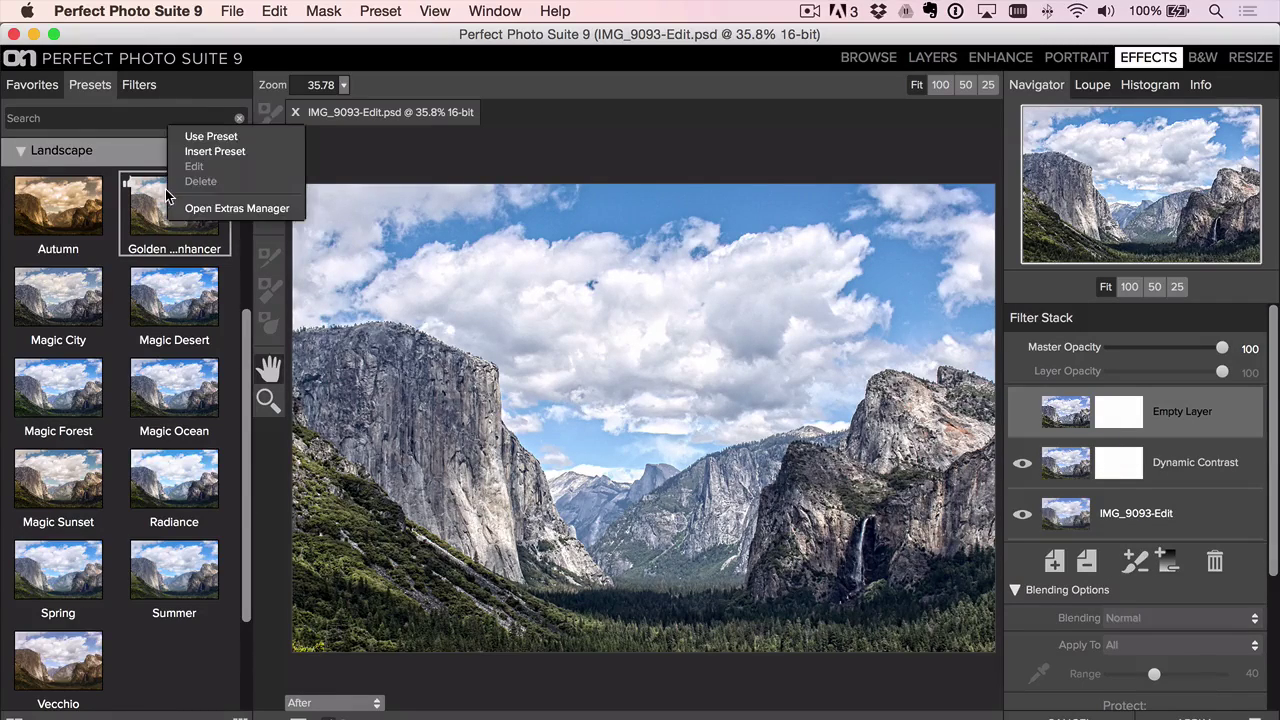
{"action": "left_click", "coordinate": [210, 150]}
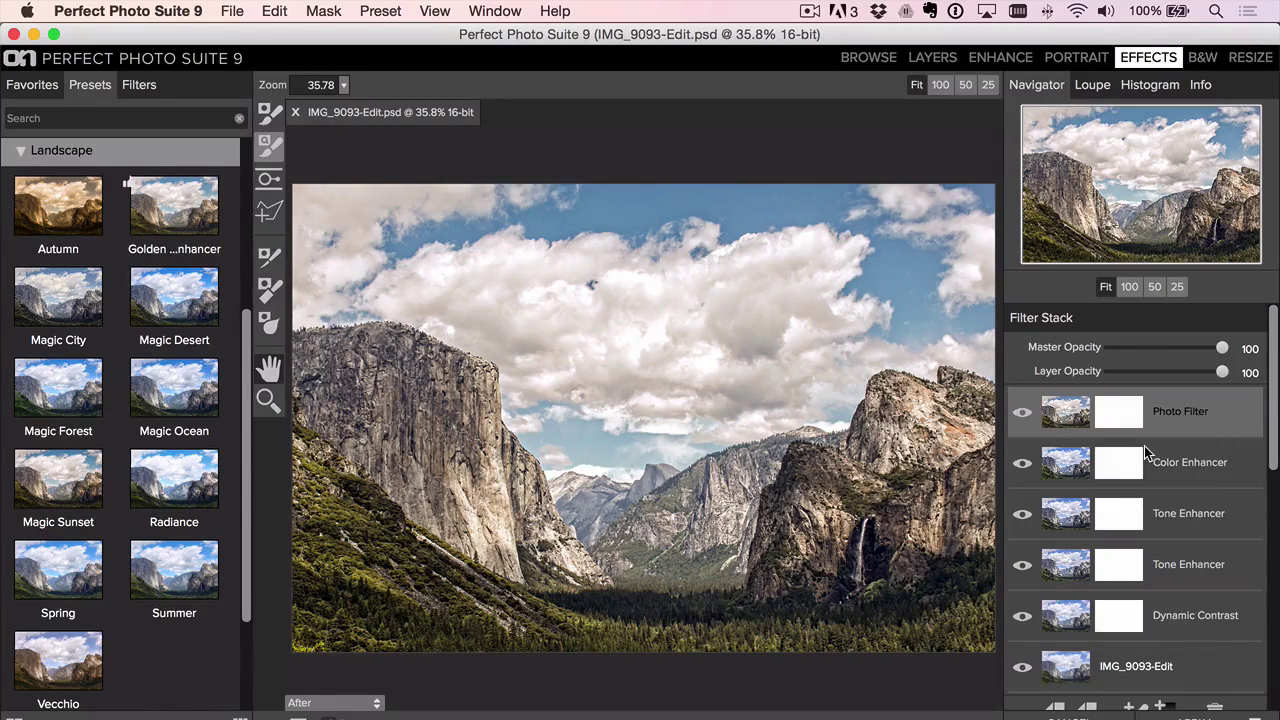
Step: Paint the Photo Filter layer out of the sky with the masking brush at size 1100 and 51 opacity
{"action": "left_click", "coordinate": [272, 115]}
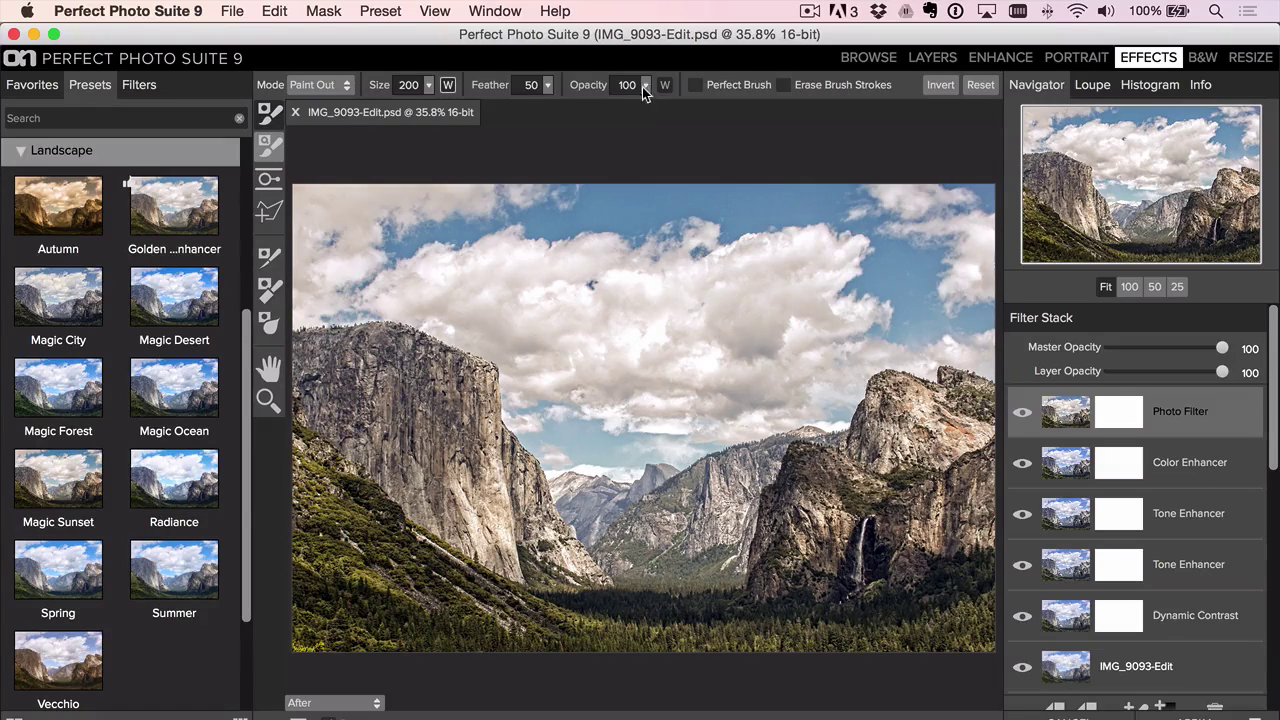
{"action": "left_click_drag", "start_coordinate": [645, 86], "coordinate": [588, 107]}
{"action": "key", "text": "bracketright"}
{"action": "key", "text": "bracketright"}
{"action": "key", "text": "bracketright"}
{"action": "key", "text": "bracketright"}
{"action": "key", "text": "bracketright"}
{"action": "key", "text": "bracketright"}
{"action": "key", "text": "bracketright"}
{"action": "key", "text": "bracketright"}
{"action": "key", "text": "bracketright"}
{"action": "key", "text": "bracketright"}
{"action": "key", "text": "bracketright"}
{"action": "key", "text": "bracketright"}
{"action": "key", "text": "bracketright"}
{"action": "key", "text": "bracketright"}
{"action": "key", "text": "bracketright"}
{"action": "key", "text": "bracketright"}
{"action": "key", "text": "bracketright"}
{"action": "key", "text": "bracketright"}
{"action": "mouse_move", "coordinate": [890, 222]}
{"action": "left_mouse_down"}
{"action": "mouse_move", "coordinate": [886, 243]}
{"action": "mouse_move", "coordinate": [871, 205]}
{"action": "left_mouse_up"}
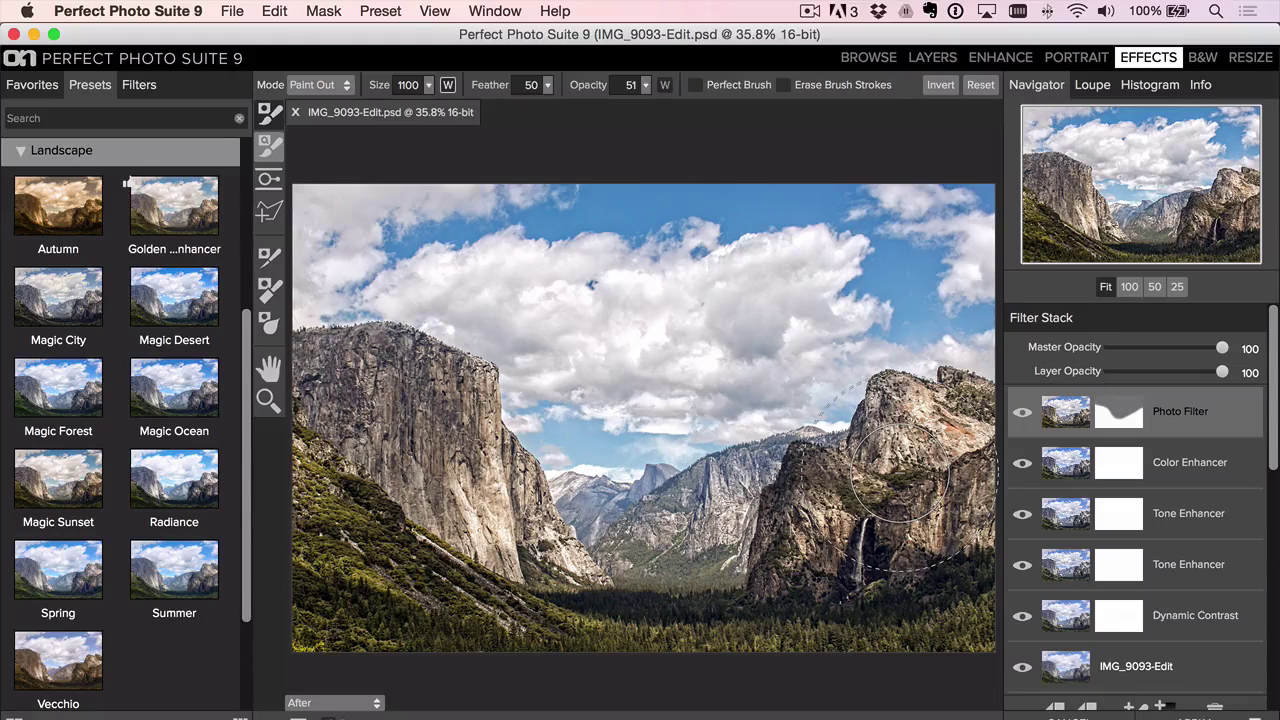
Step: Add a new layer with the Big Softy vignette on top of the filter stack and set its layer opacity to 61
{"action": "scroll", "coordinate": [1122, 536], "scroll_direction": "down", "scroll_amount": 5}
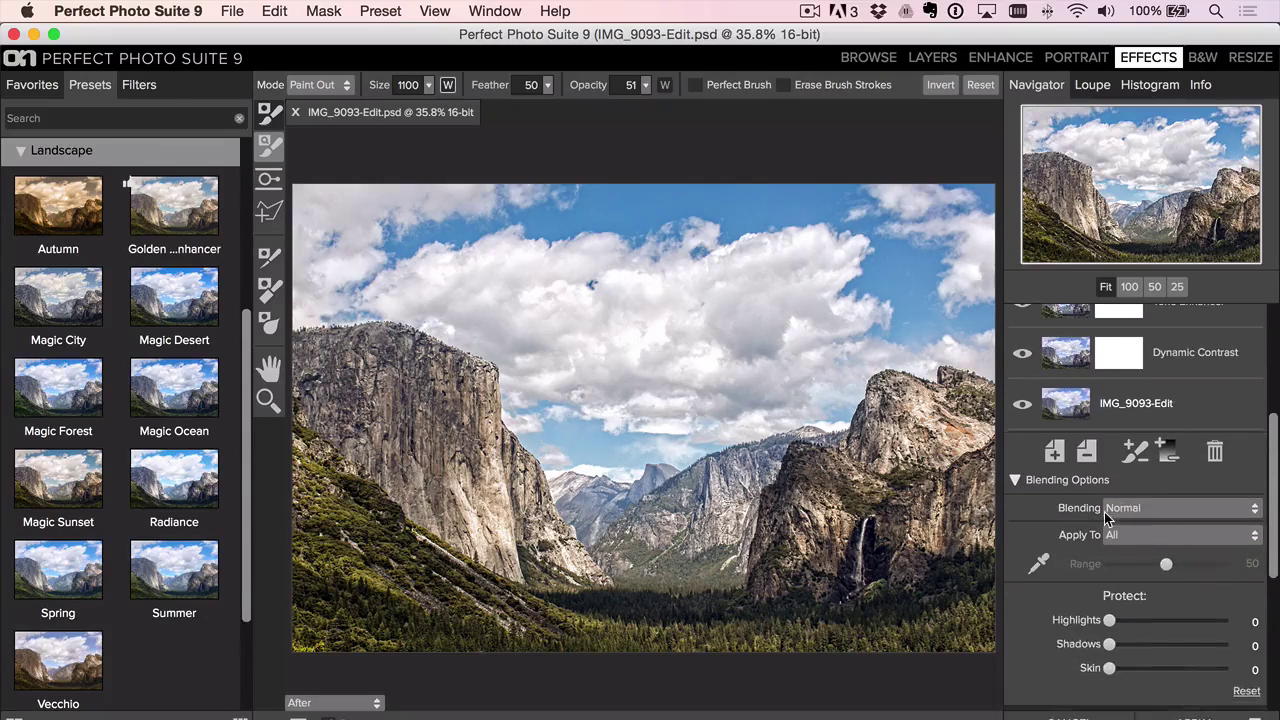
{"action": "scroll", "coordinate": [1104, 512], "scroll_direction": "up", "scroll_amount": 5}
{"action": "left_click", "coordinate": [1057, 672]}
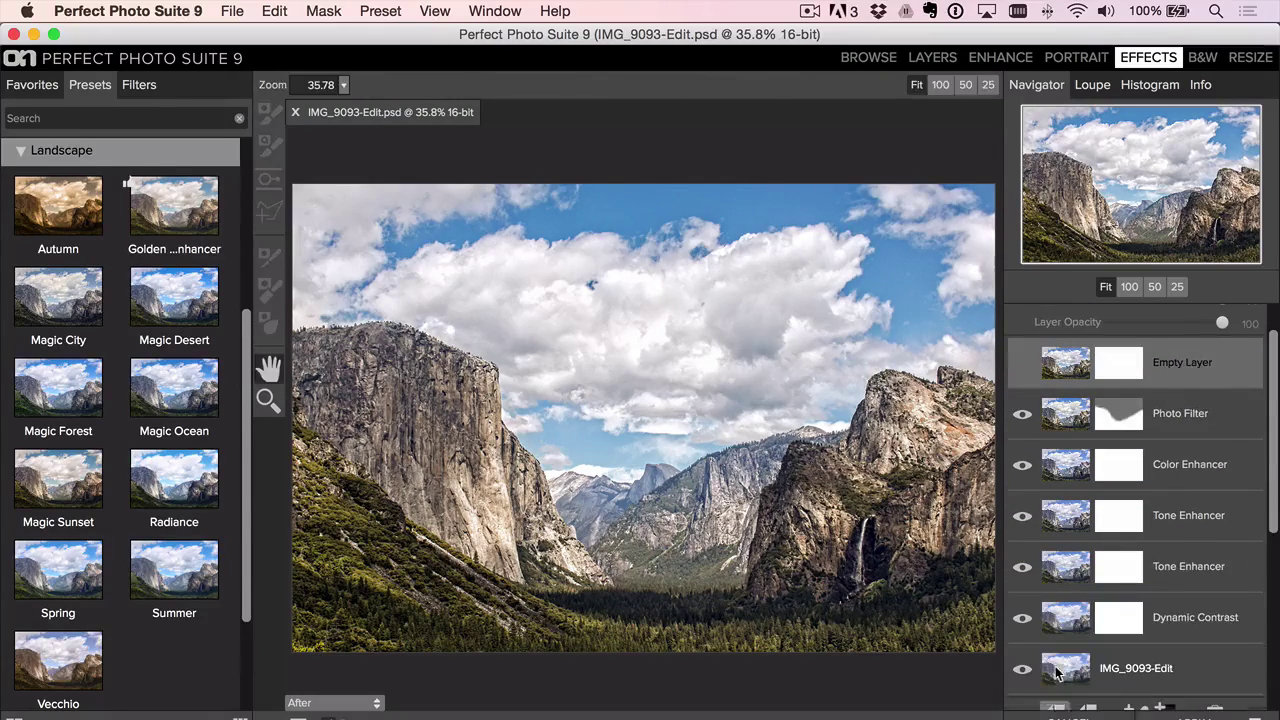
{"action": "left_click", "coordinate": [139, 87]}
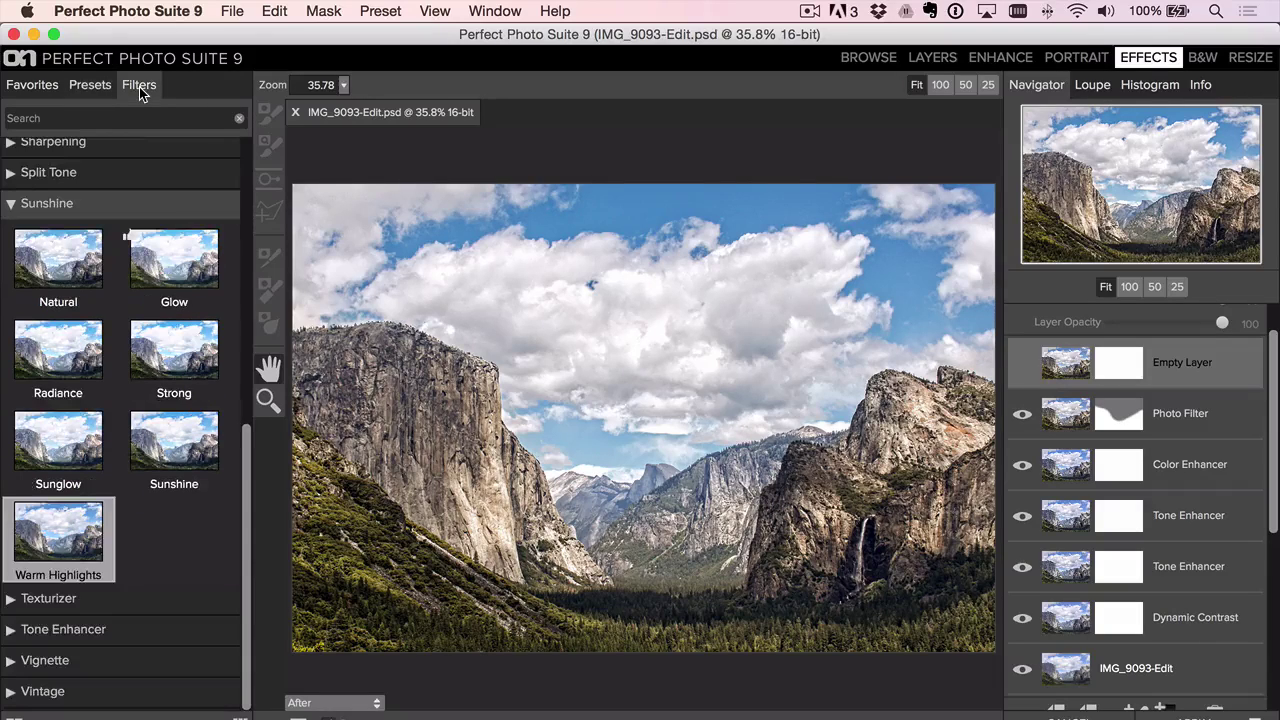
{"action": "left_click", "coordinate": [73, 662]}
{"action": "left_click", "coordinate": [173, 219]}
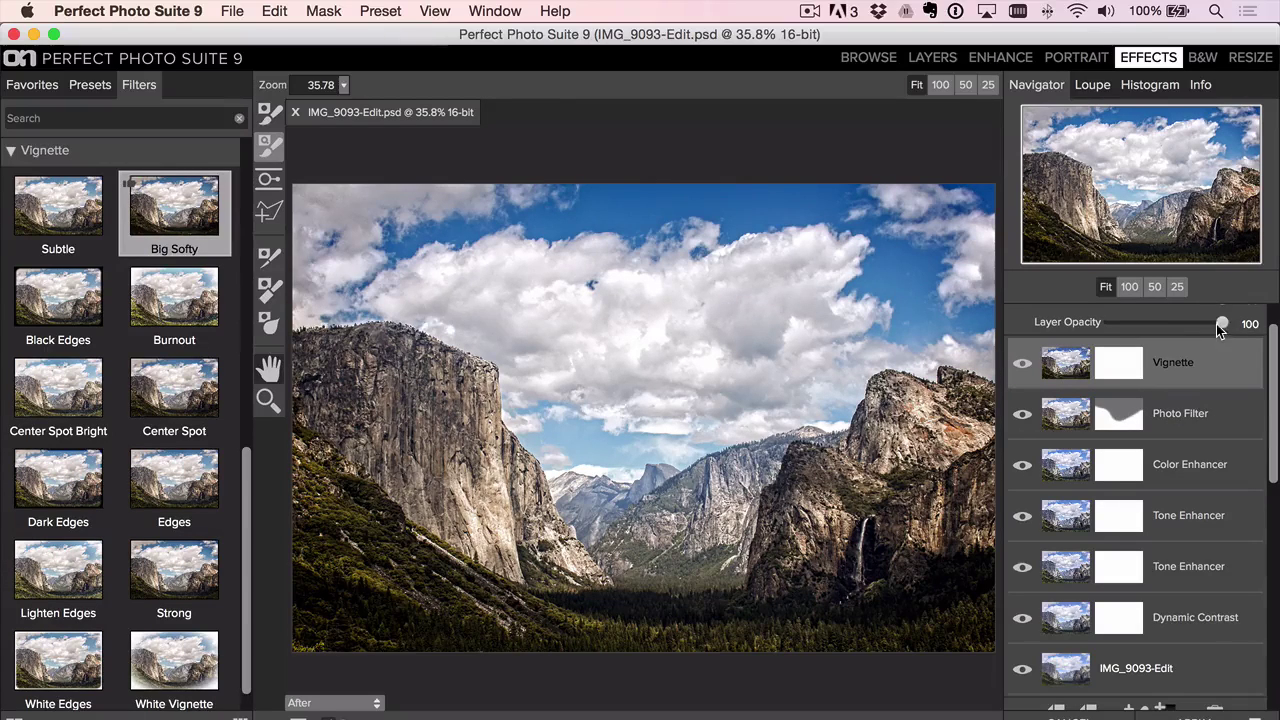
{"action": "left_click", "coordinate": [1175, 323]}
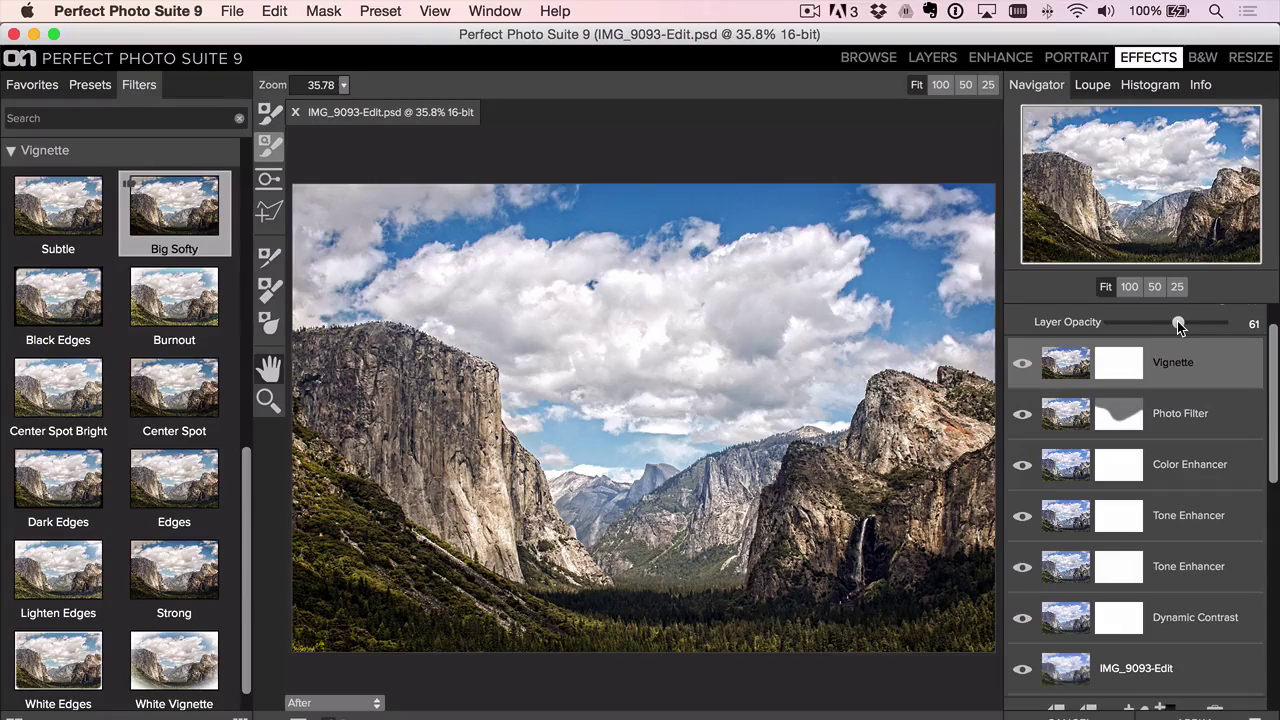
Step: Compare the photo before and after the effects, and lower the filter stack's Master Opacity to about 64
{"action": "key", "text": "backslash"}
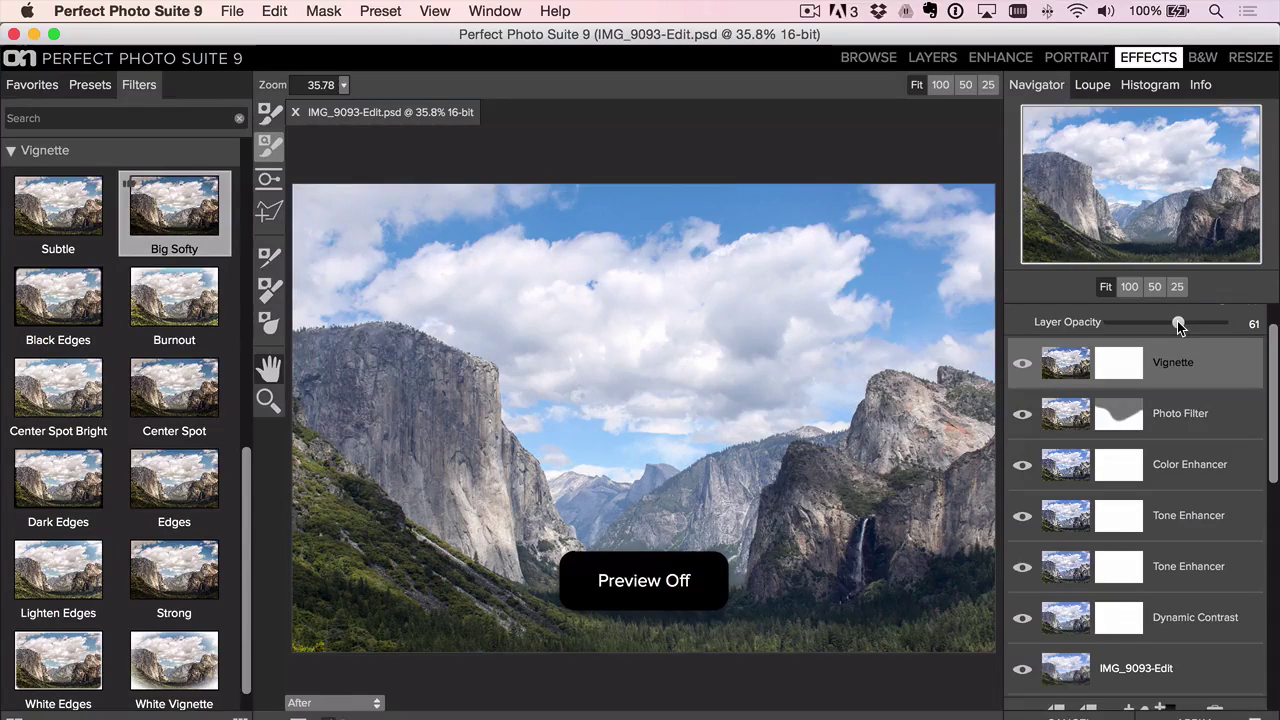
{"action": "key", "text": "backslash"}
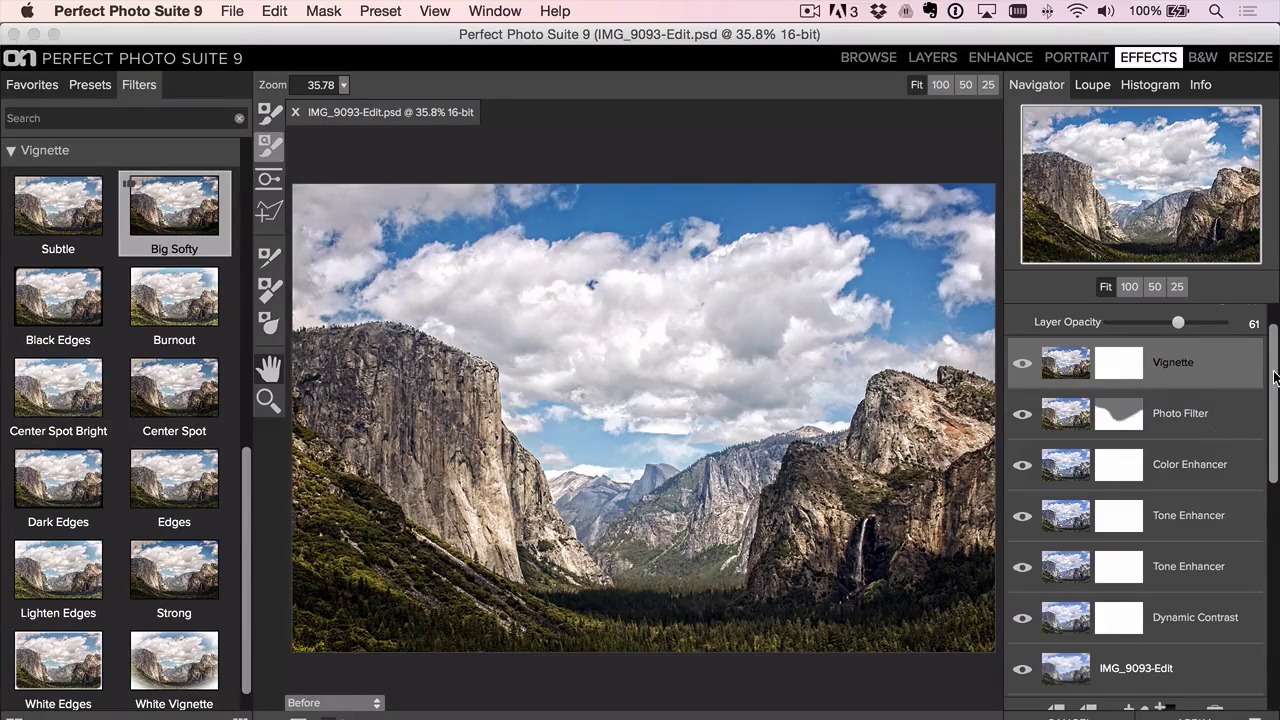
{"action": "scroll", "coordinate": [1274, 306], "scroll_direction": "up", "scroll_amount": 2}
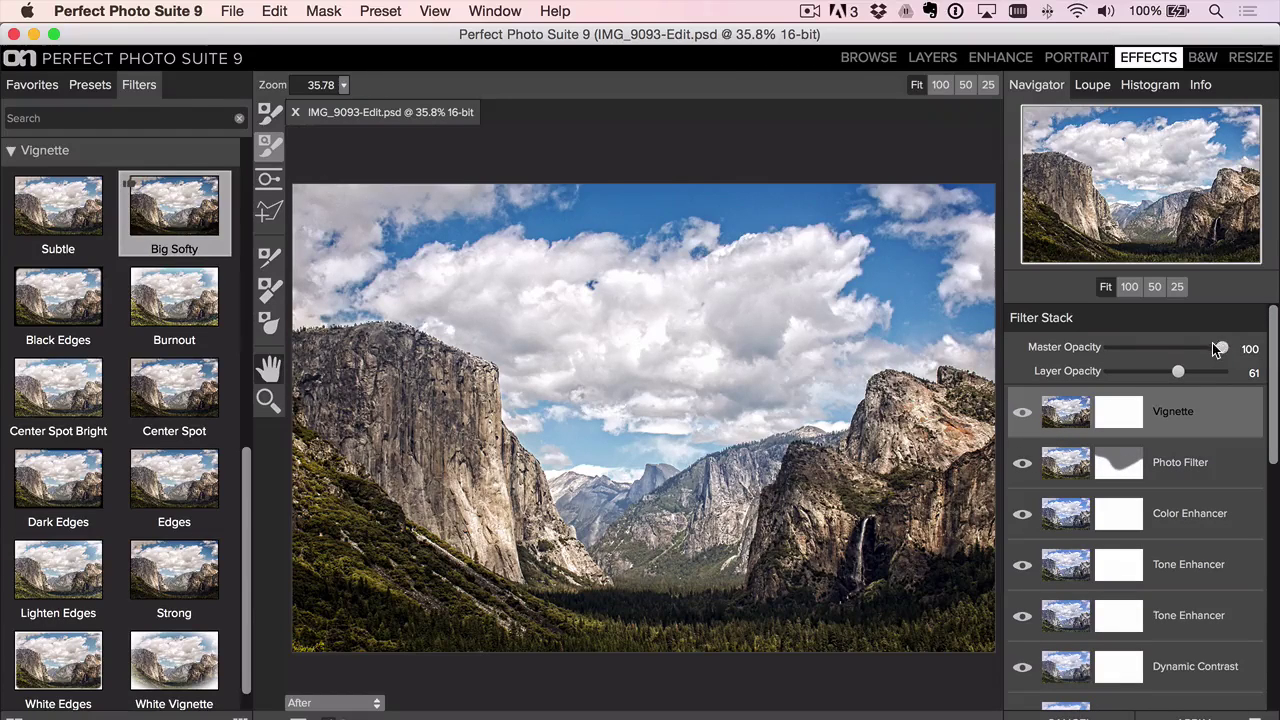
{"action": "left_click_drag", "start_coordinate": [1216, 348], "coordinate": [1185, 351]}
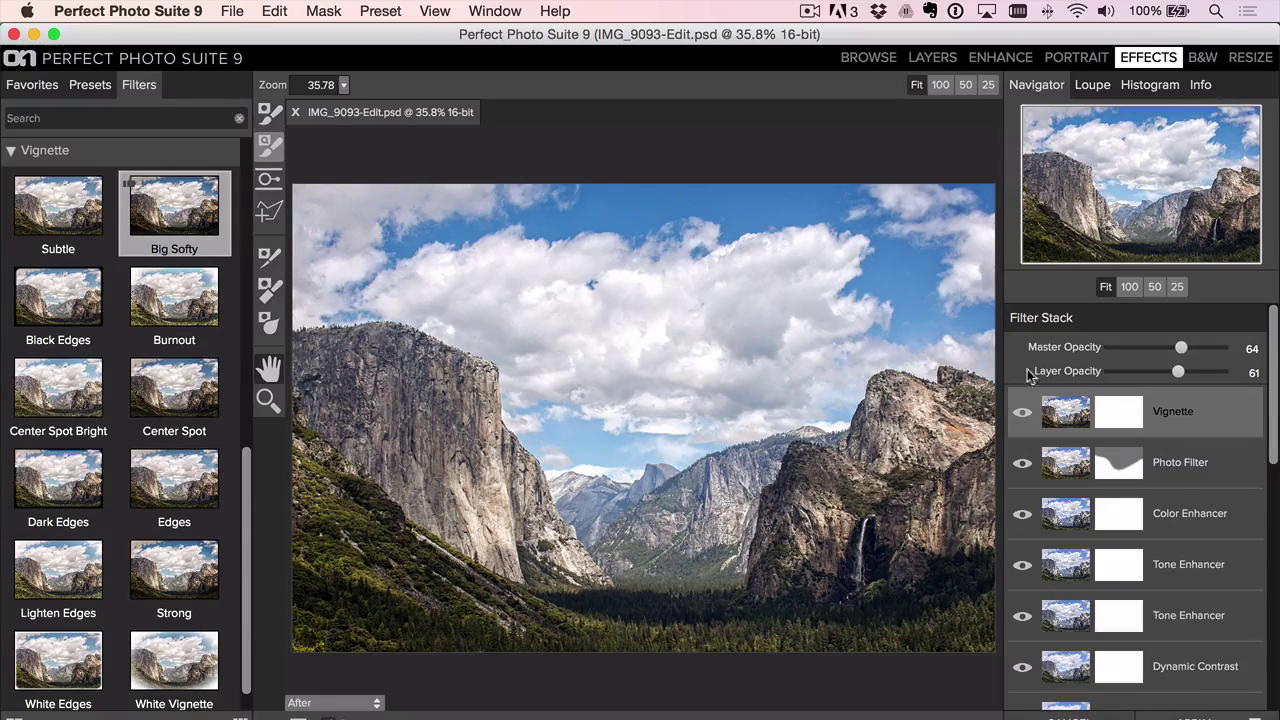
{"action": "left_click_drag", "start_coordinate": [1180, 348], "coordinate": [1176, 348]}
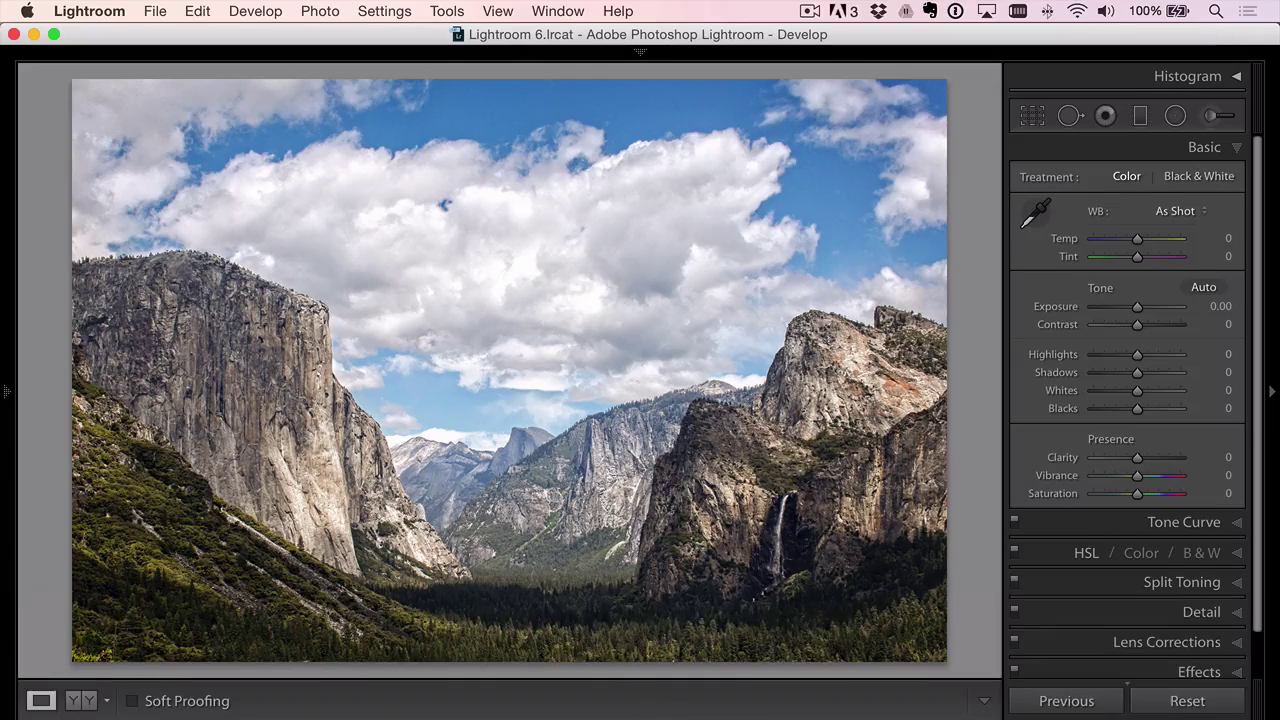
Step: Select the original IMG_9093.JPG in Lightroom and reset all its develop settings
{"action": "mouse_move", "coordinate": [710, 714]}
{"action": "left_click", "coordinate": [749, 668]}
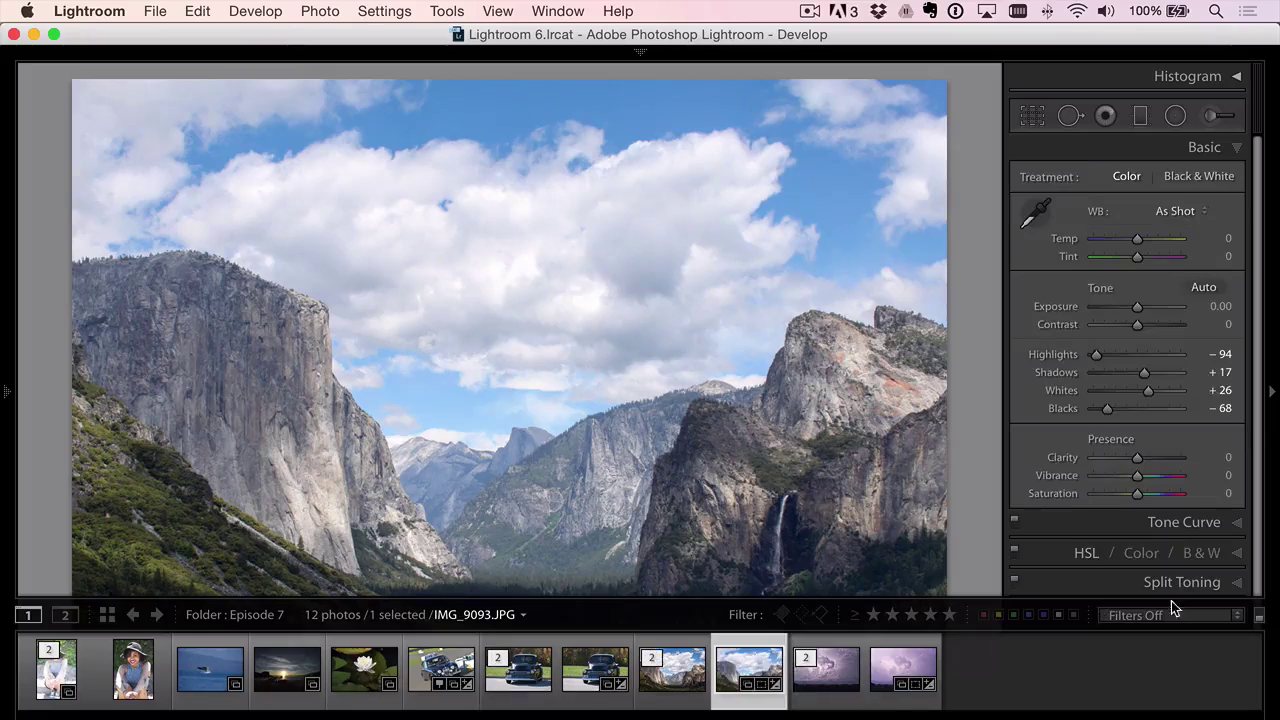
{"action": "scroll", "coordinate": [1194, 565], "scroll_direction": "down", "scroll_amount": 3}
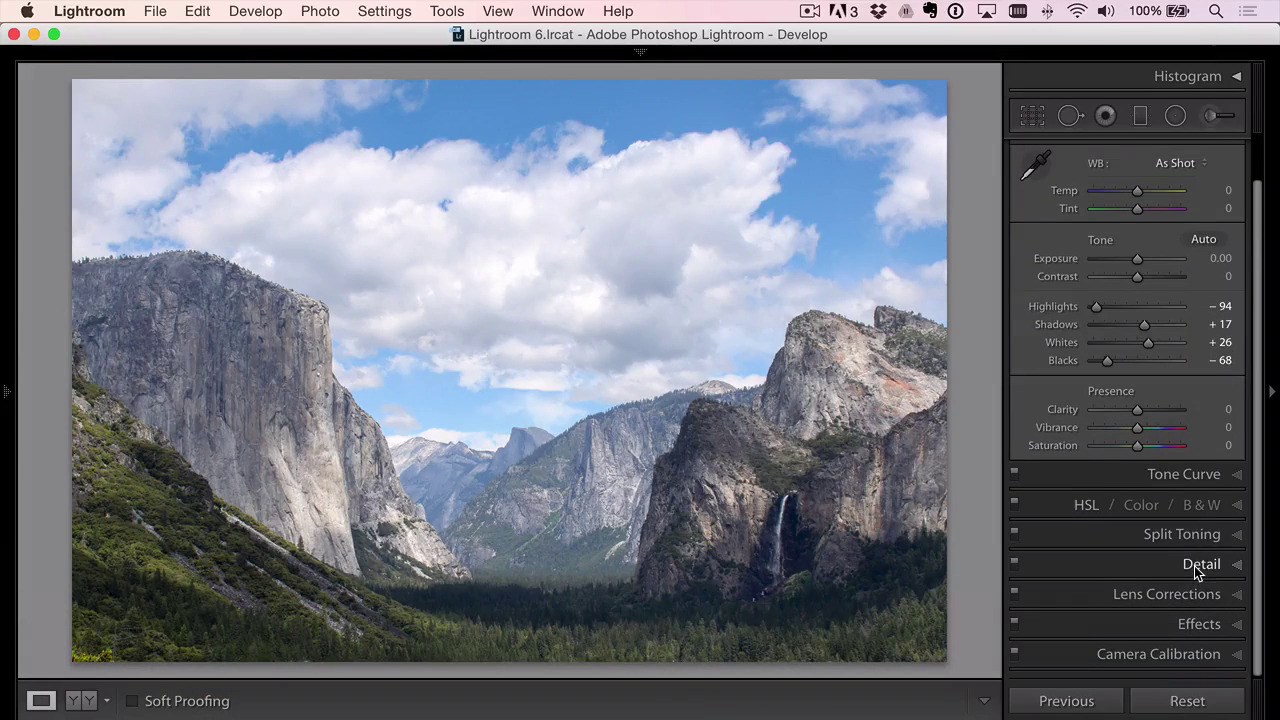
{"action": "left_click", "coordinate": [1180, 699]}
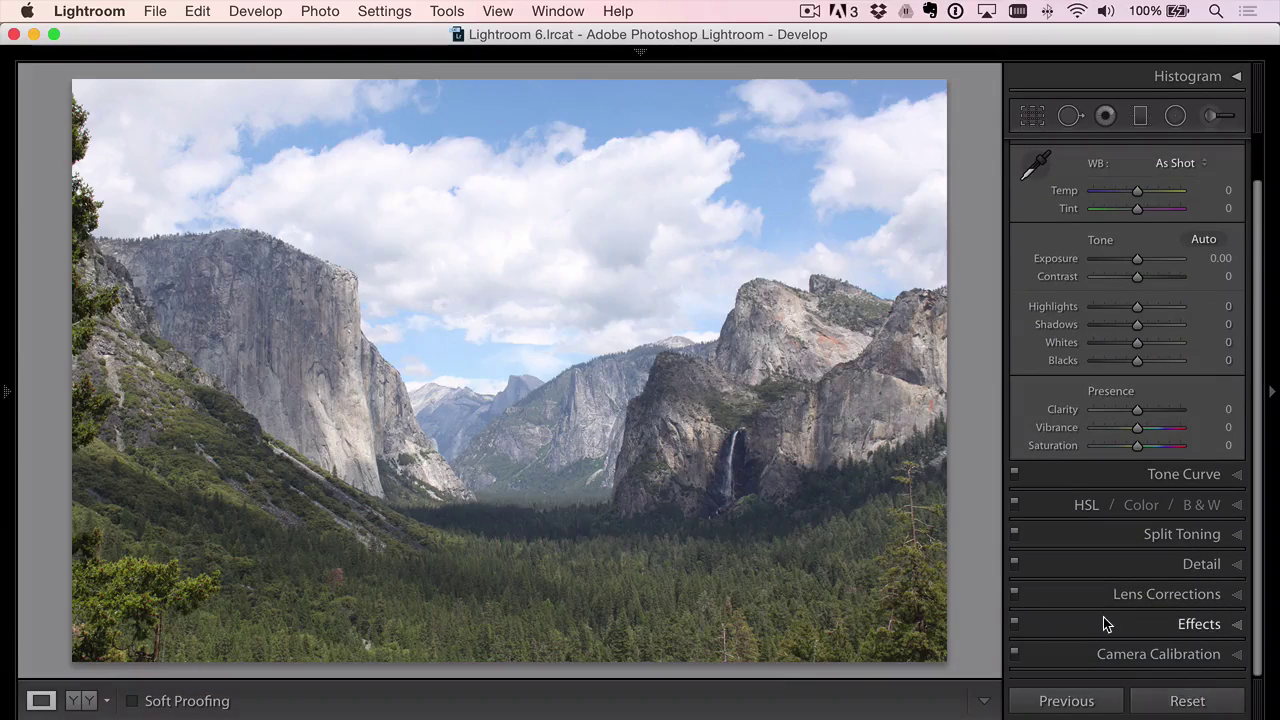
Step: Black out the interface around the photo and compare the unedited original with the Effects-edited version
{"action": "key", "text": "l"}
{"action": "key", "text": "l"}
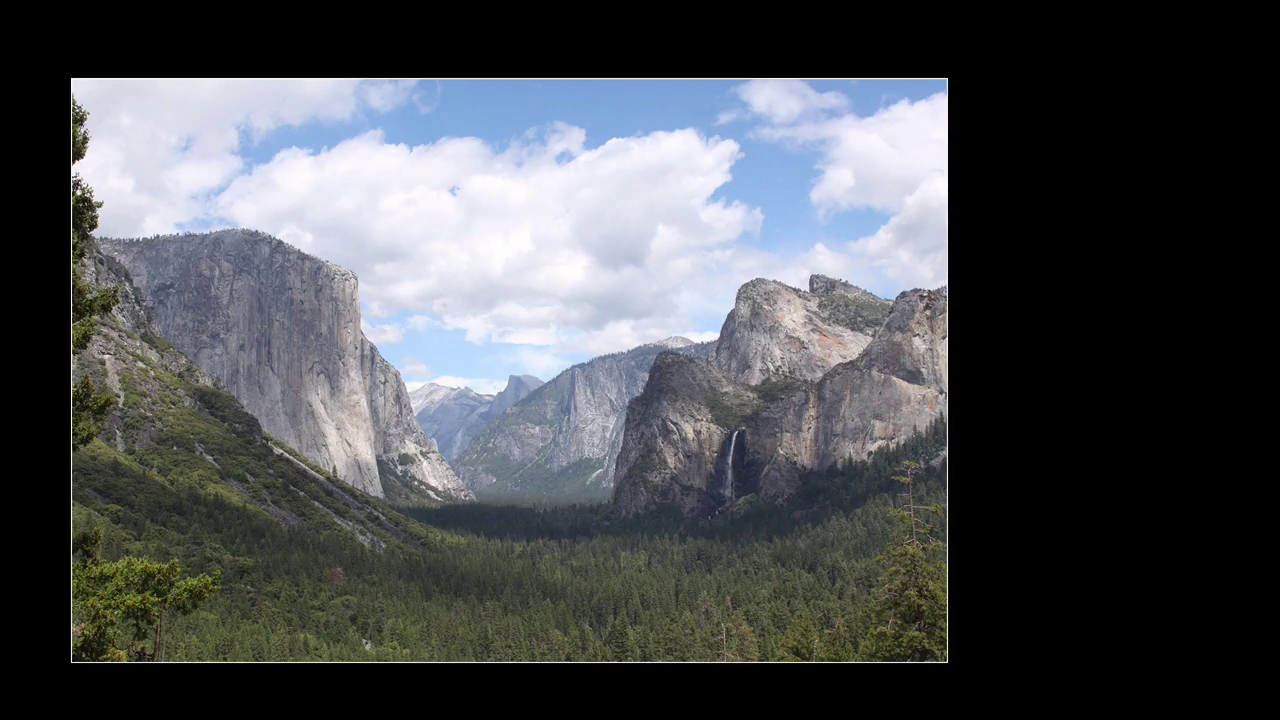
{"action": "key", "text": "ctrl+z"}
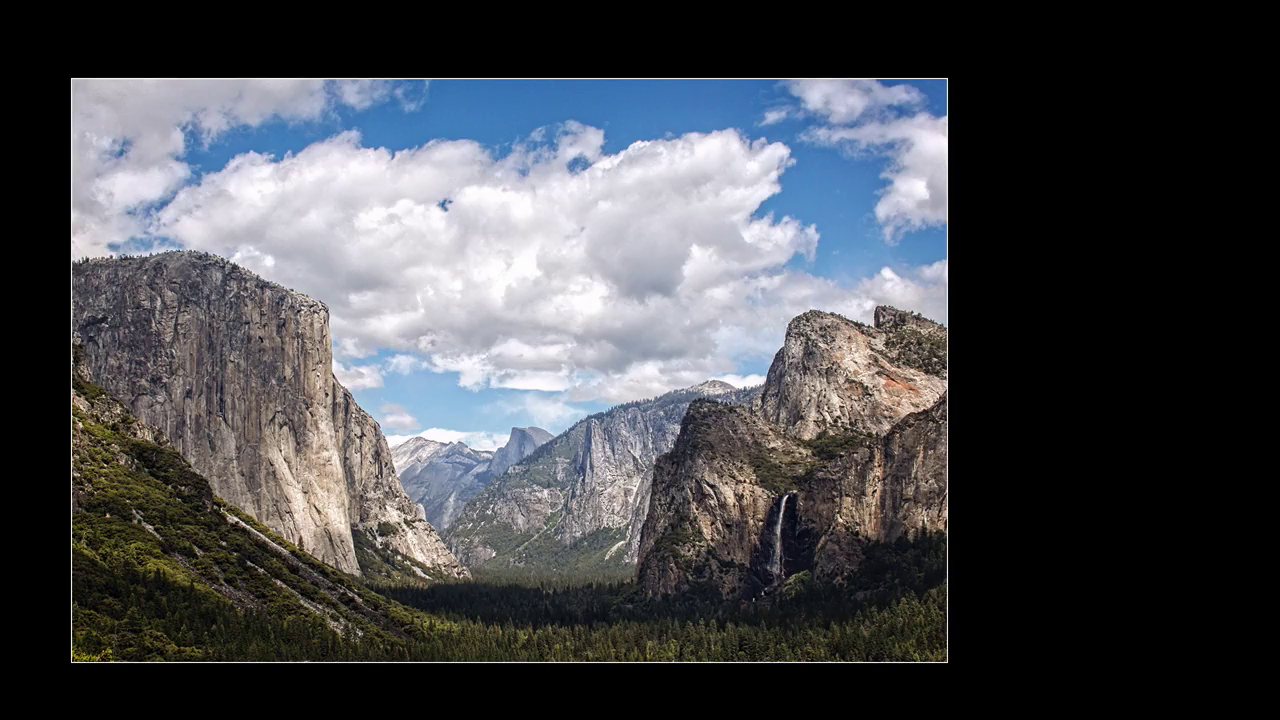